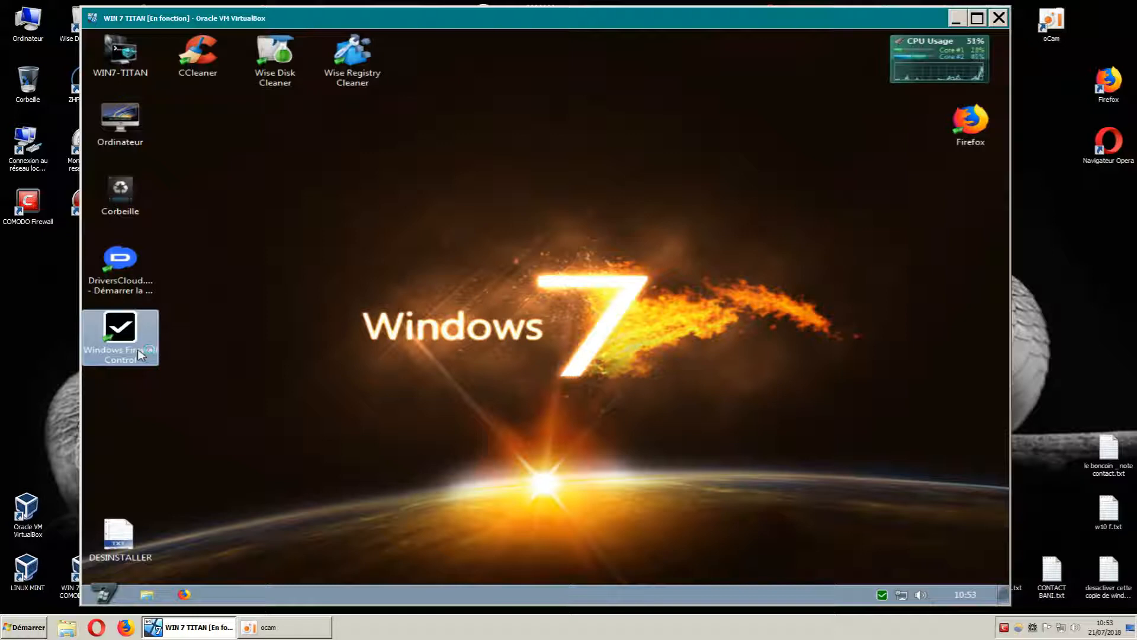
Open Windows Firewall Control and examine the filtering levels under Profiles and the direction and location settings for new rules under Rules.
double_click(140, 355)
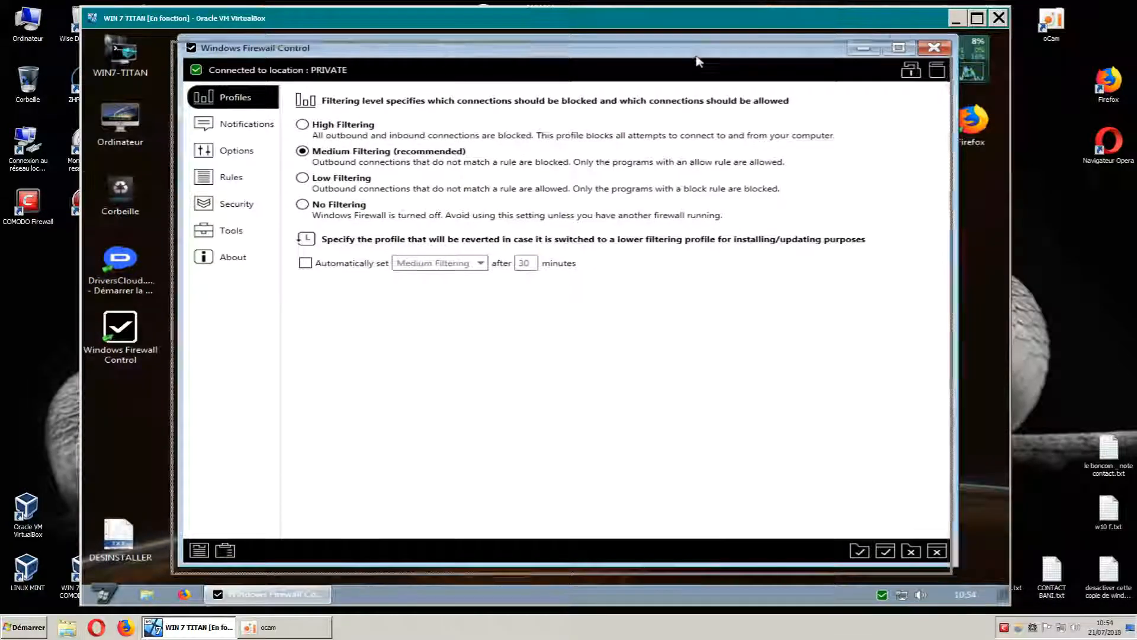
drag(695, 58, 689, 66)
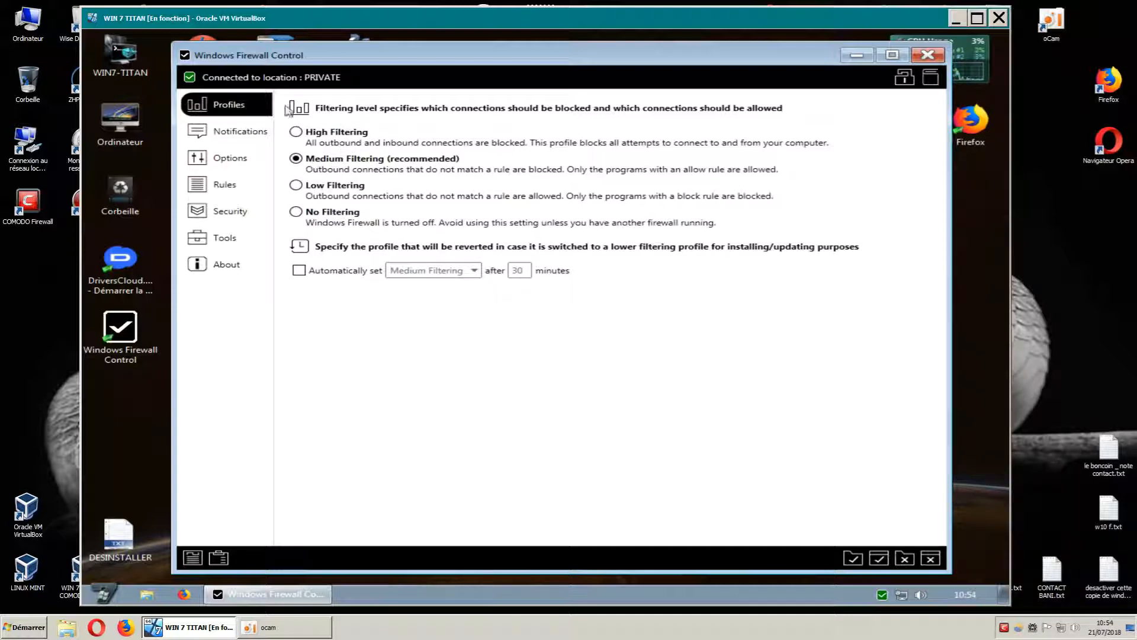
click(217, 191)
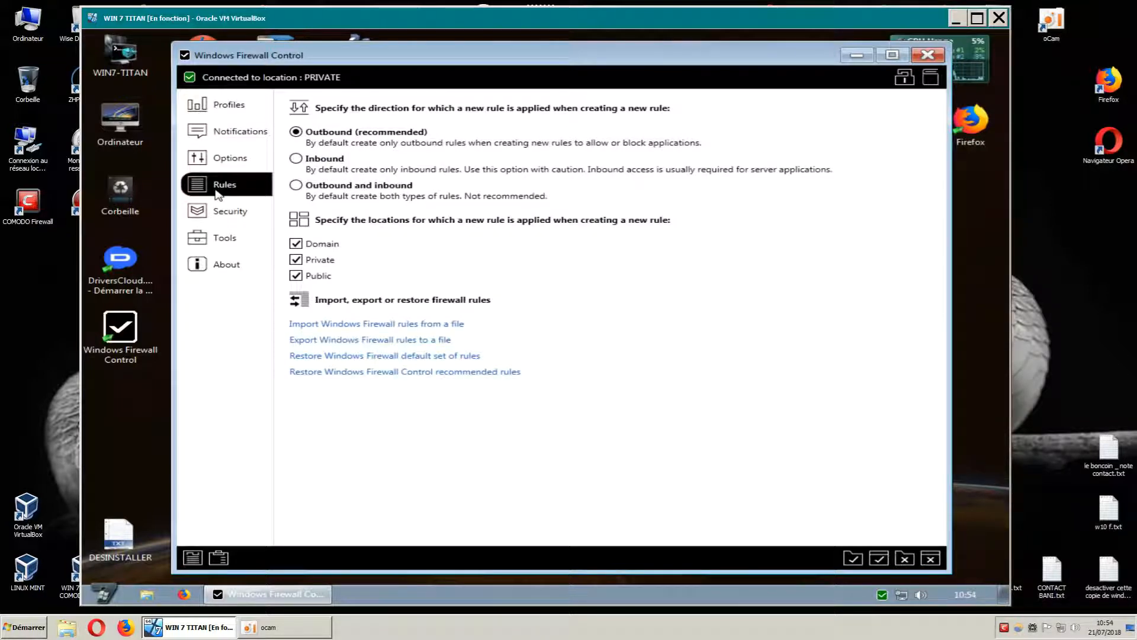
click(234, 108)
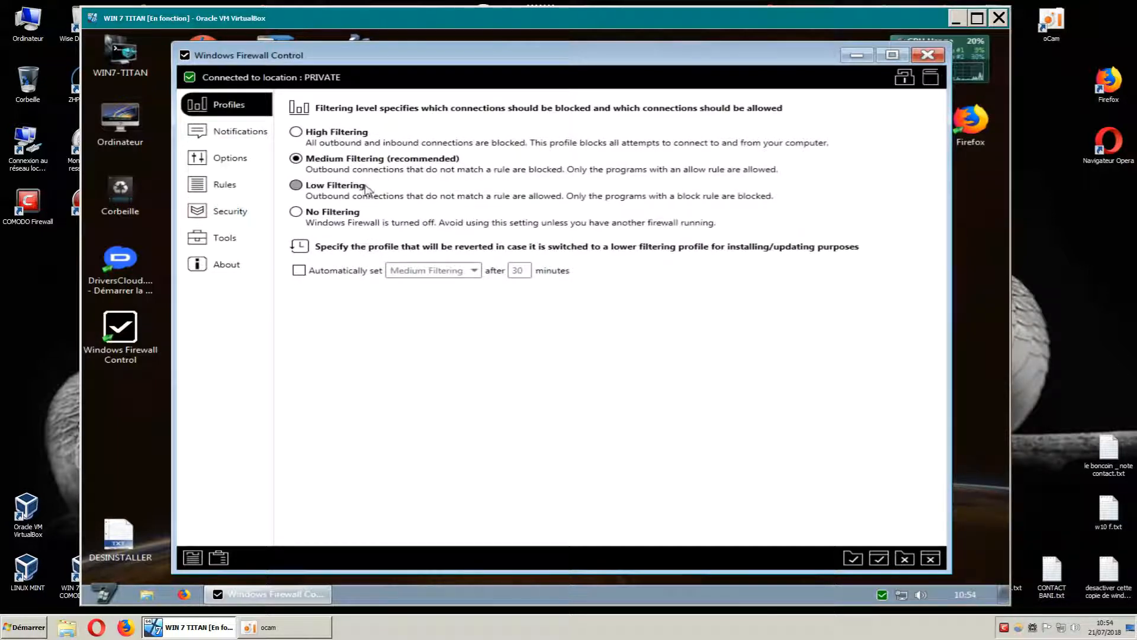
click(228, 186)
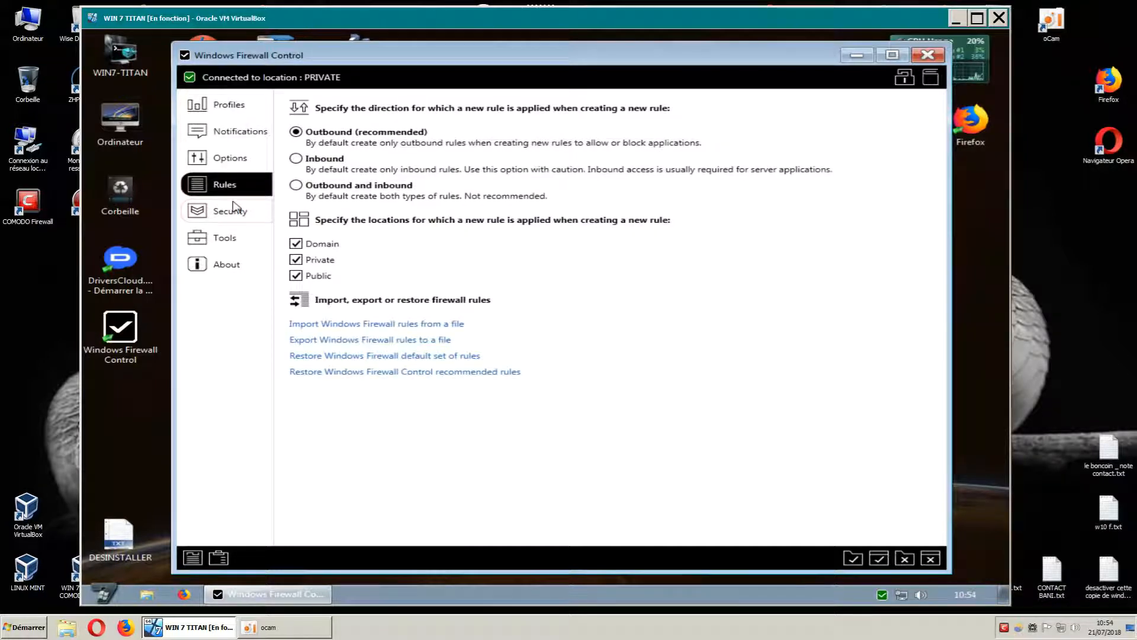
click(226, 109)
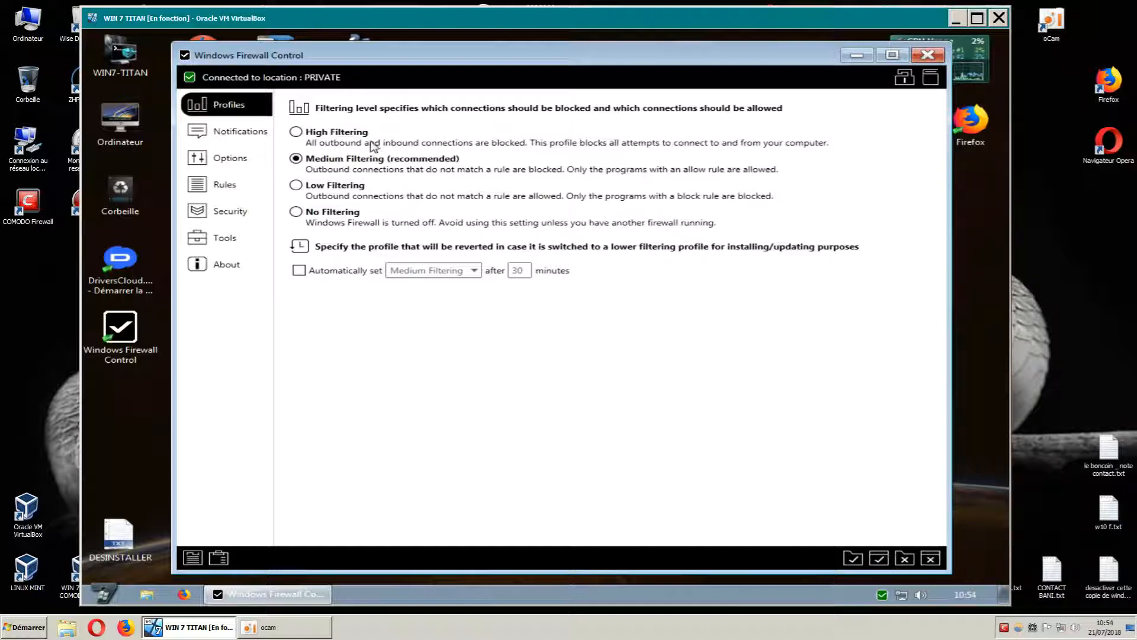
click(233, 191)
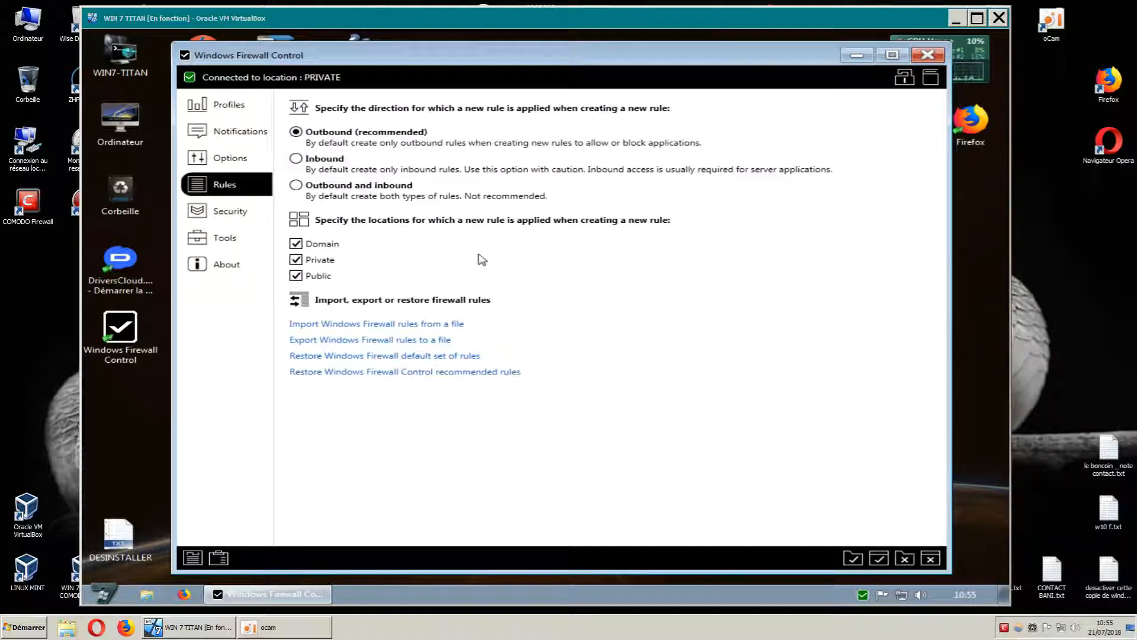
click(228, 111)
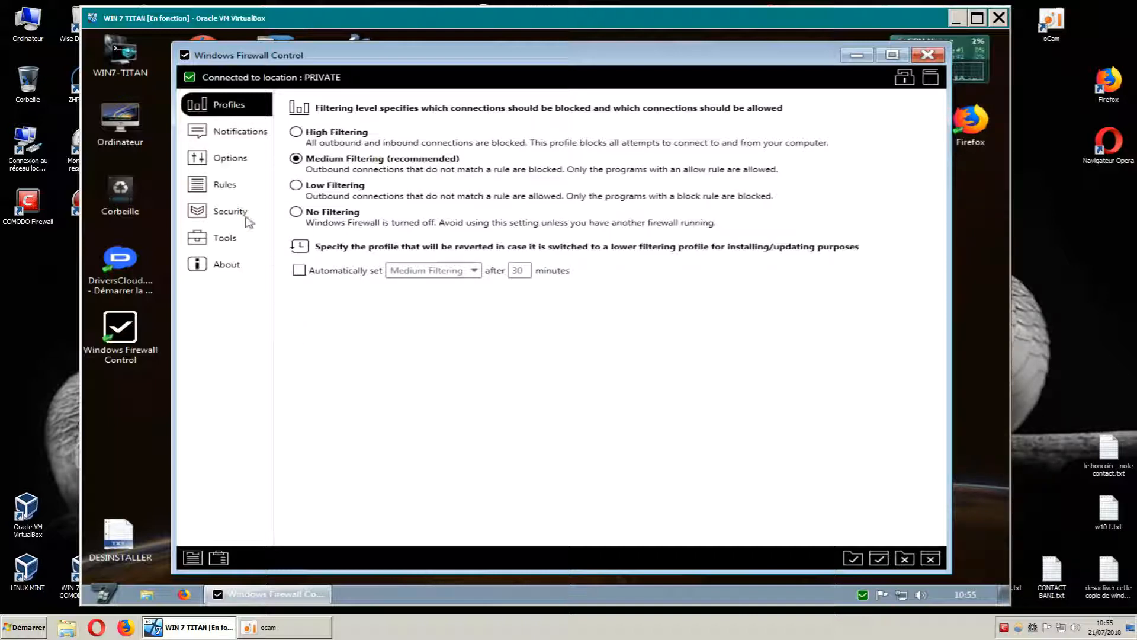
click(231, 187)
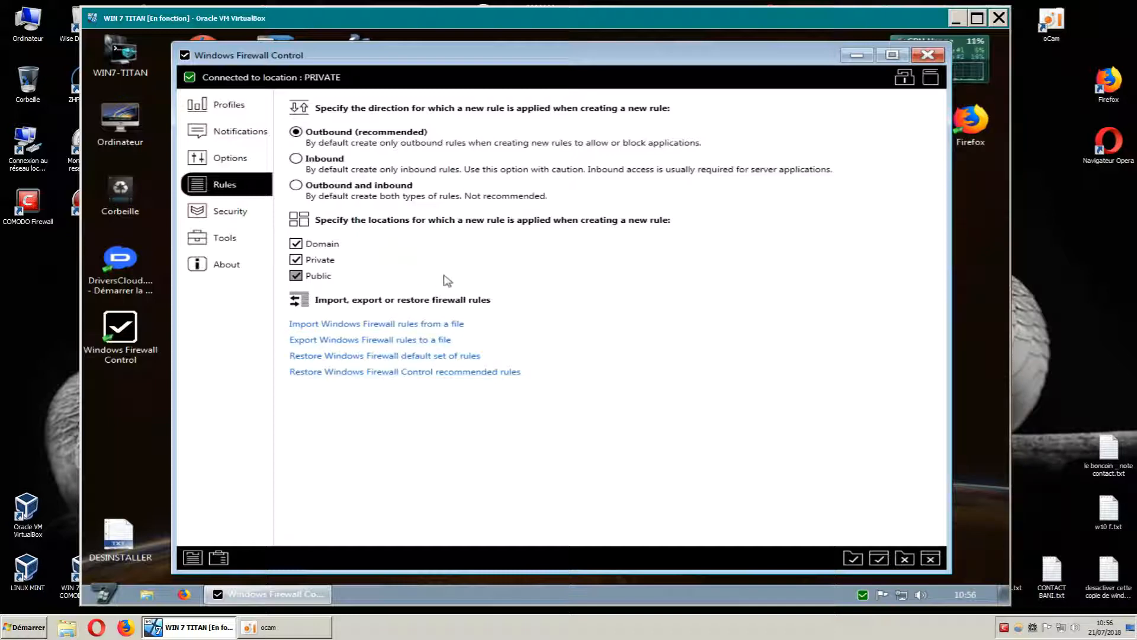
click(235, 241)
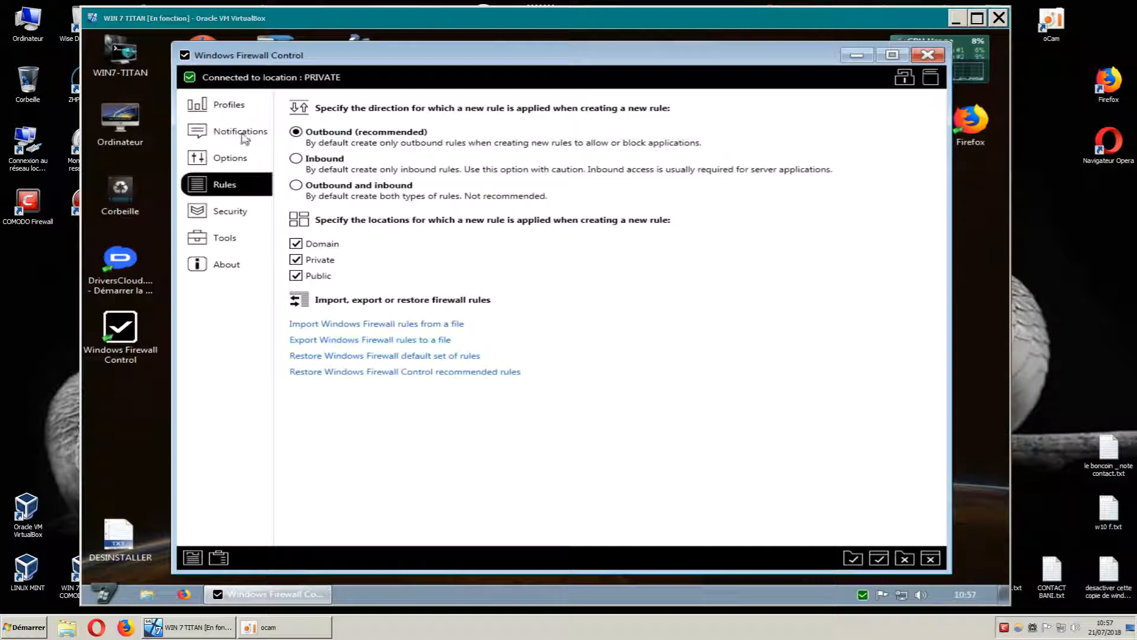
click(232, 108)
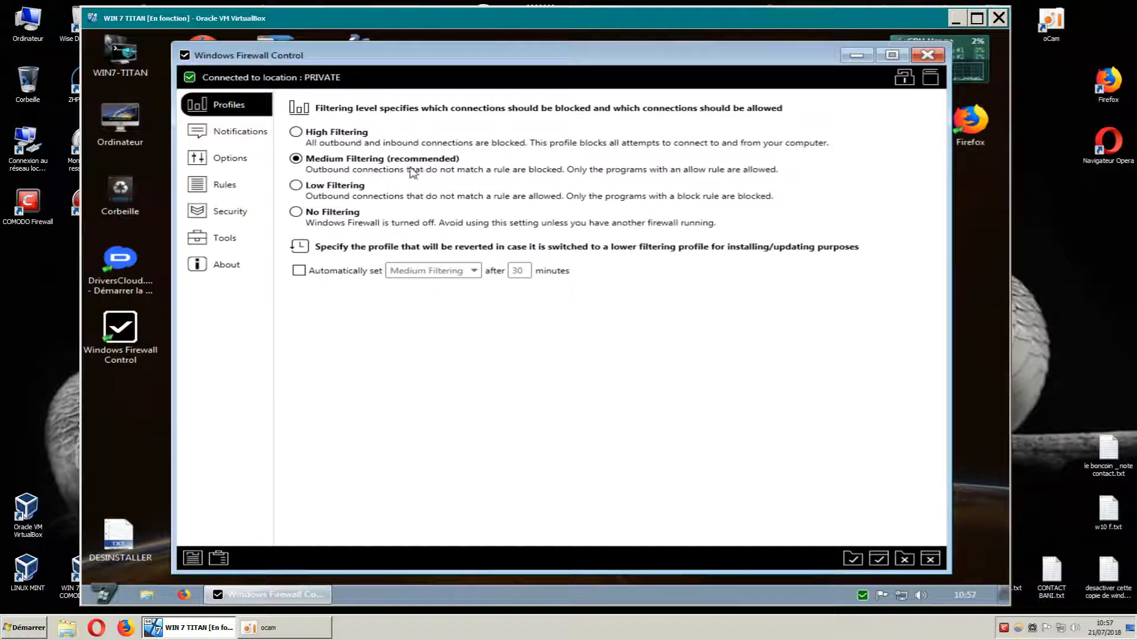
click(234, 189)
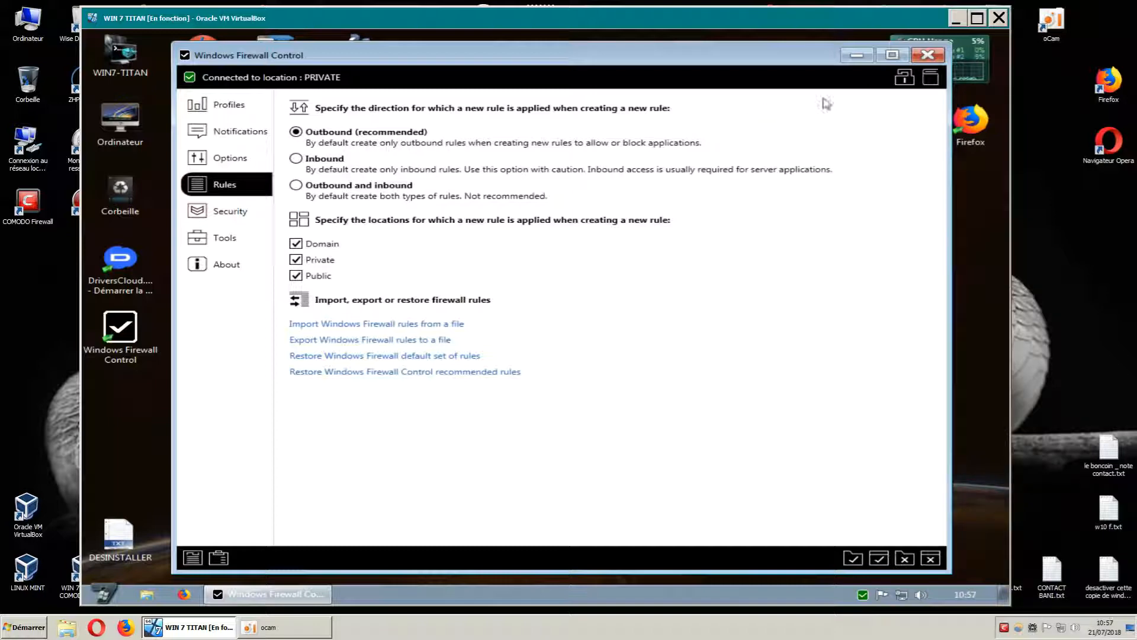
Close the main window of Windows Firewall Control and open its Rules Panel.
click(927, 54)
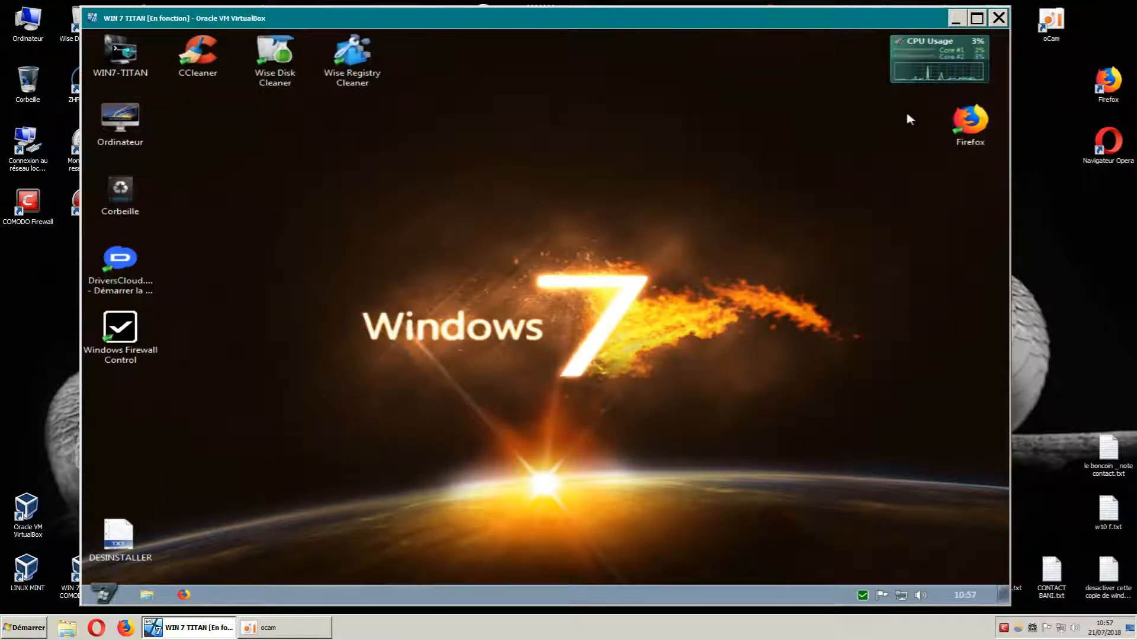
right_click(863, 596)
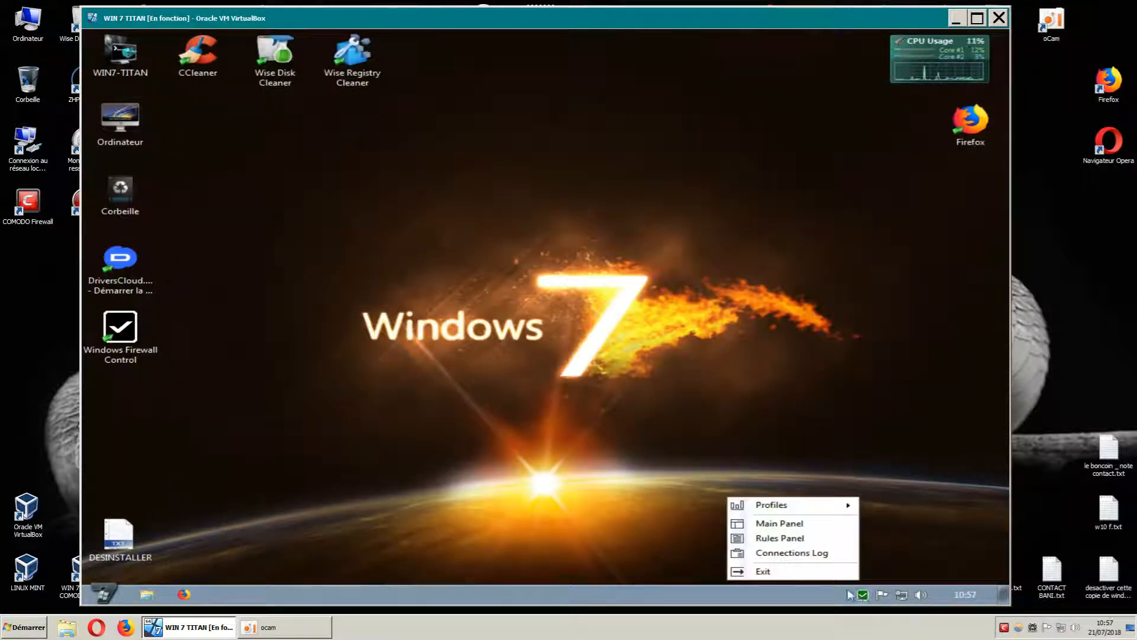
click(804, 543)
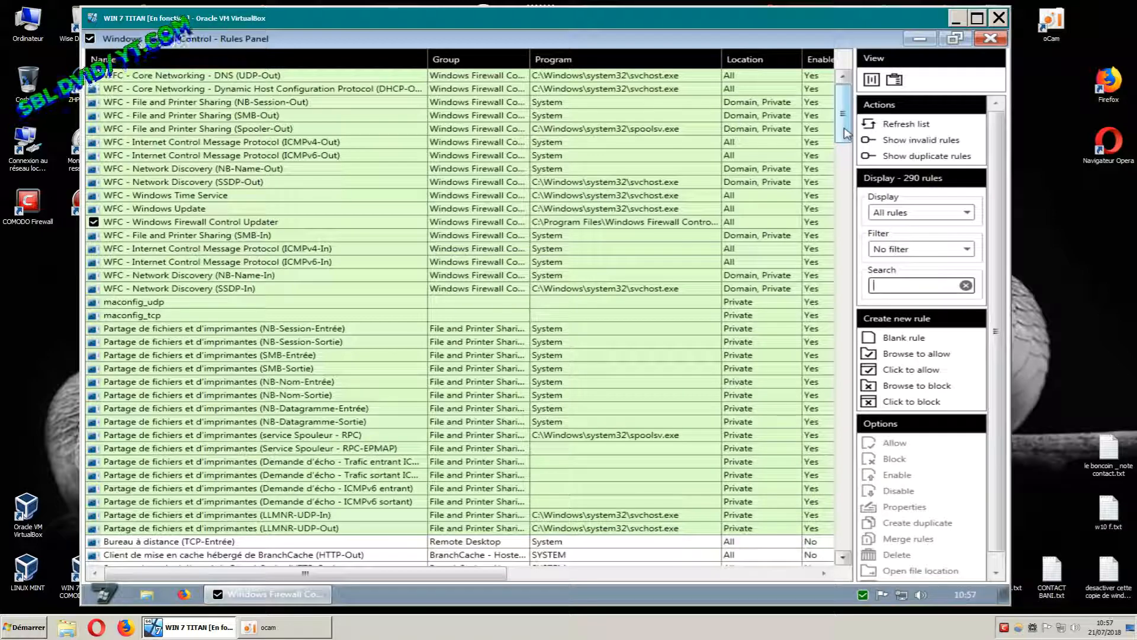
Sort the firewall rules by name in both directions, ending in ascending order, and look through the list.
drag(844, 129, 851, 103)
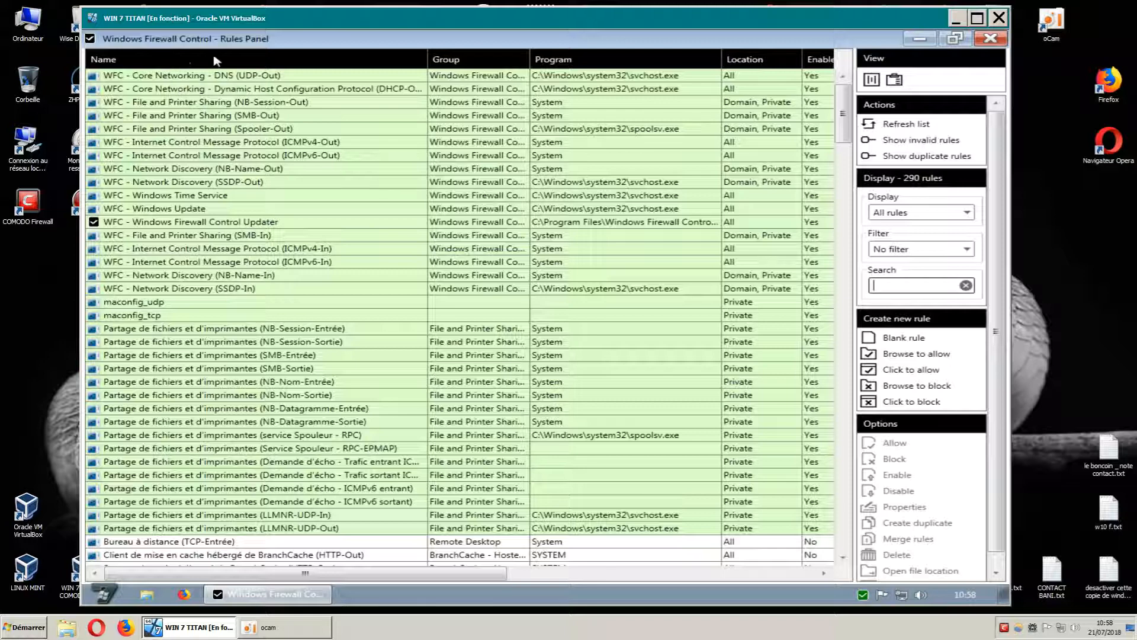
click(114, 63)
click(159, 62)
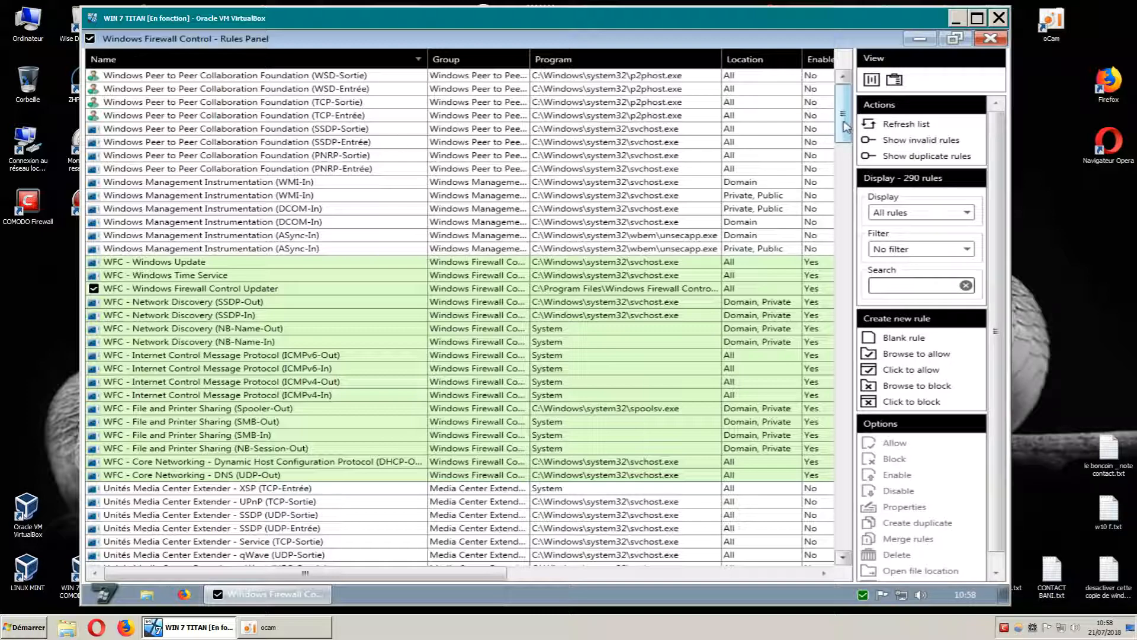
mouse_move(846, 126)
mouse_down()
mouse_move(846, 146)
mouse_move(839, 112)
mouse_up()
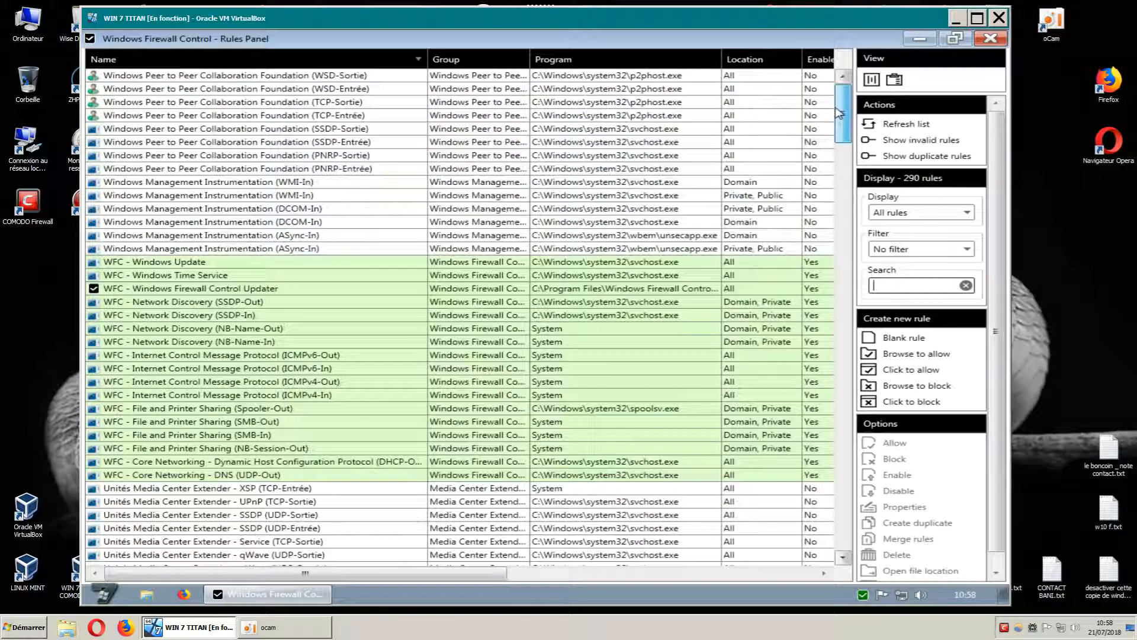
click(98, 60)
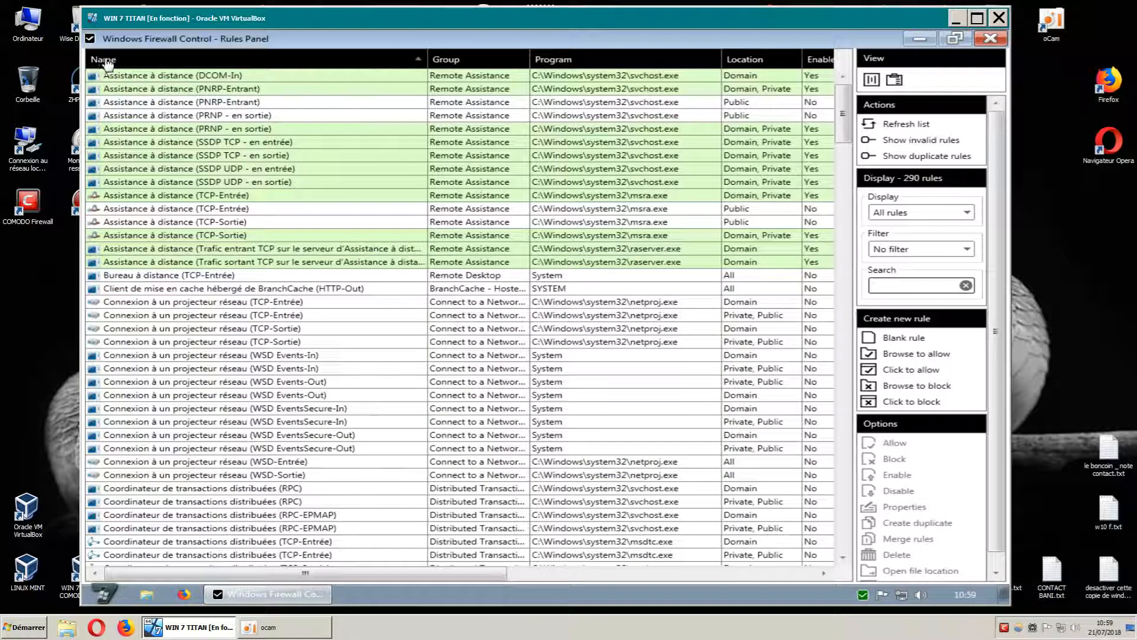
click(104, 60)
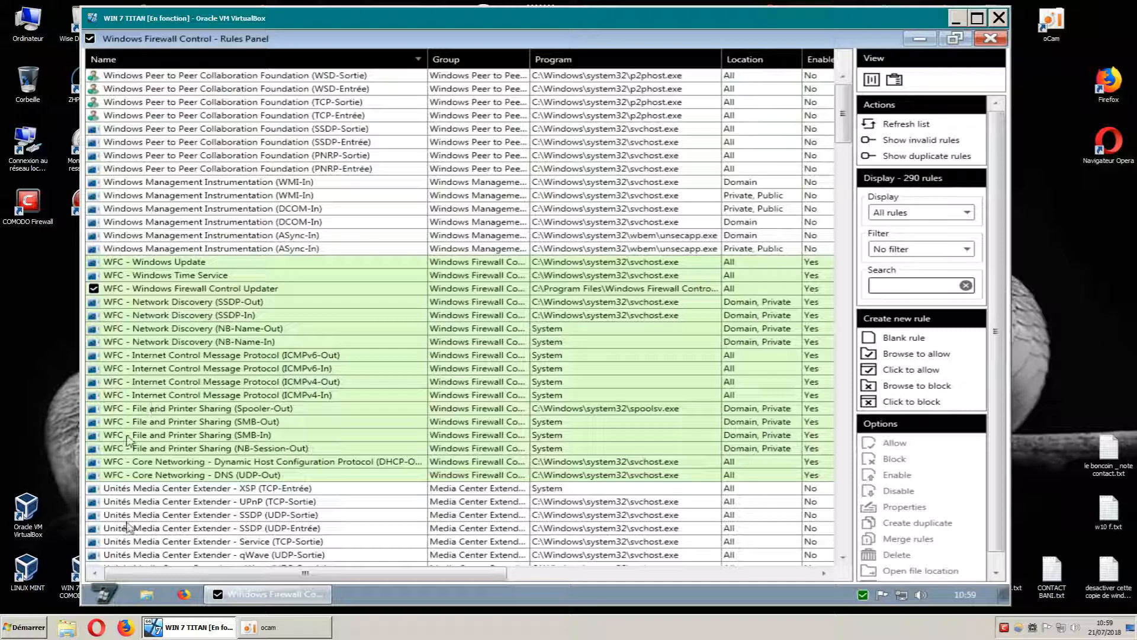
click(104, 61)
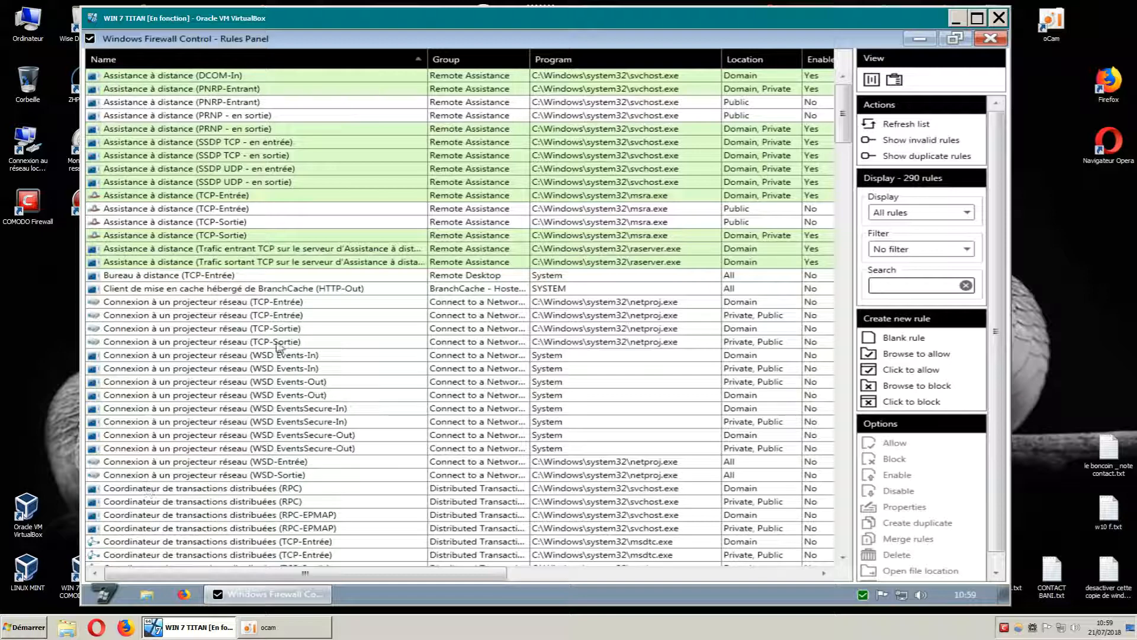
drag(844, 132, 222, 276)
scroll(846, 163, down, 20)
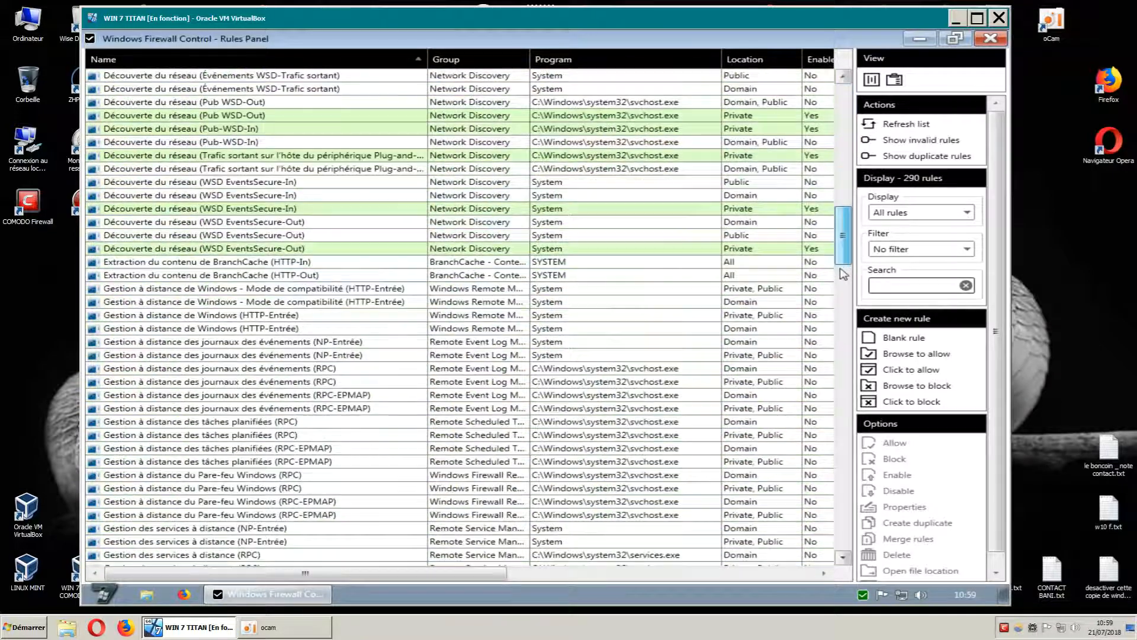
drag(844, 314, 844, 110)
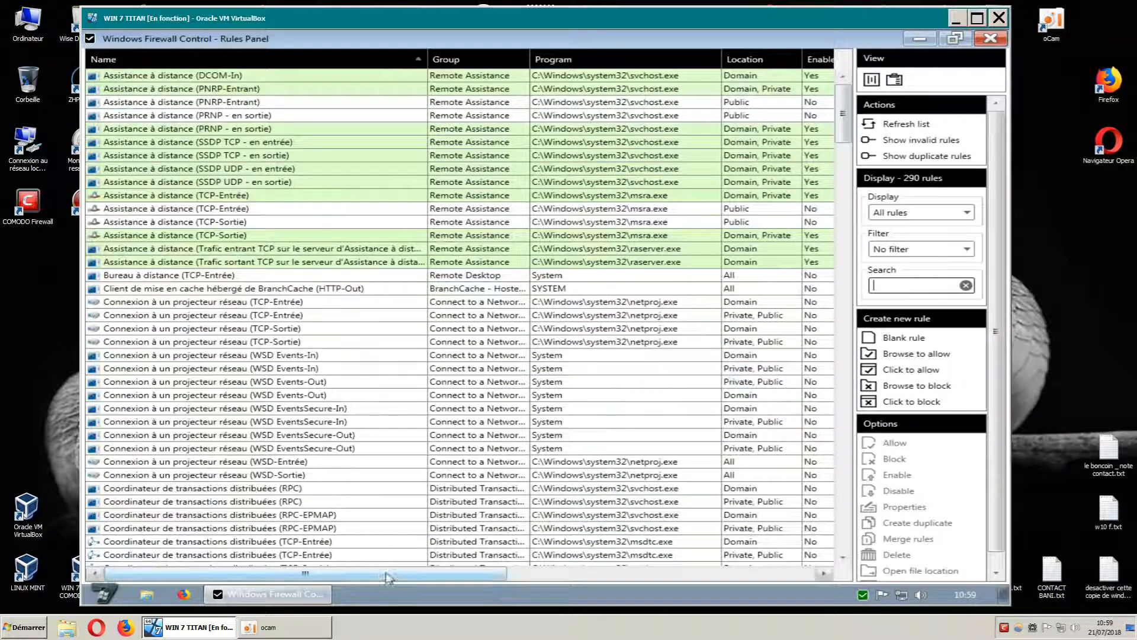
Sort the rules by their Enabled status in ascending order and look through the disabled and enabled entries.
drag(388, 578, 477, 575)
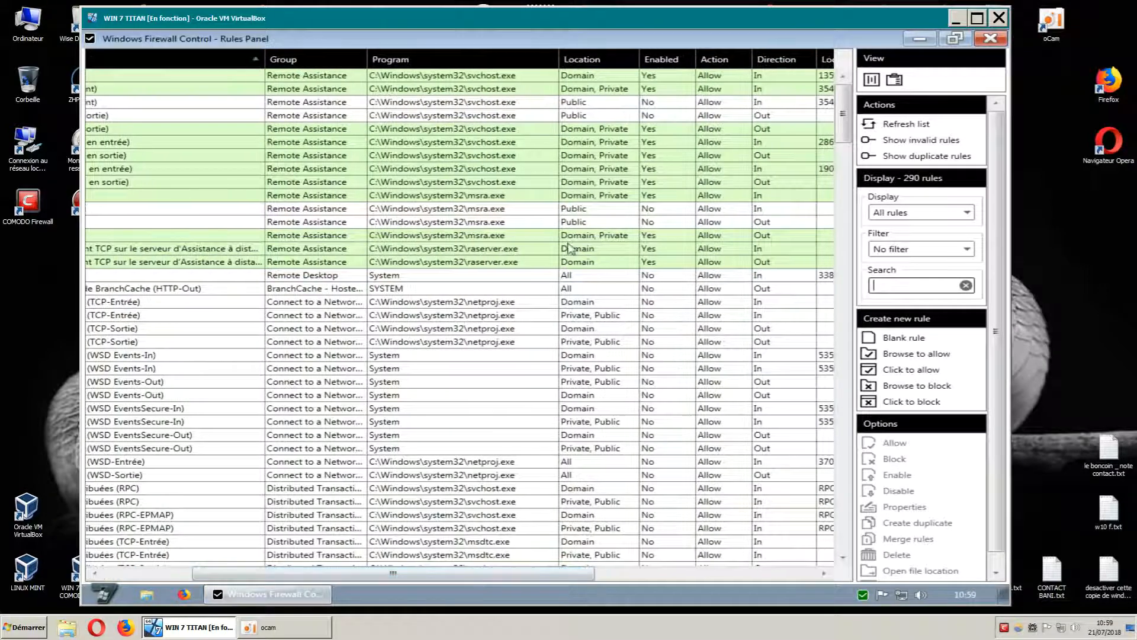
click(666, 64)
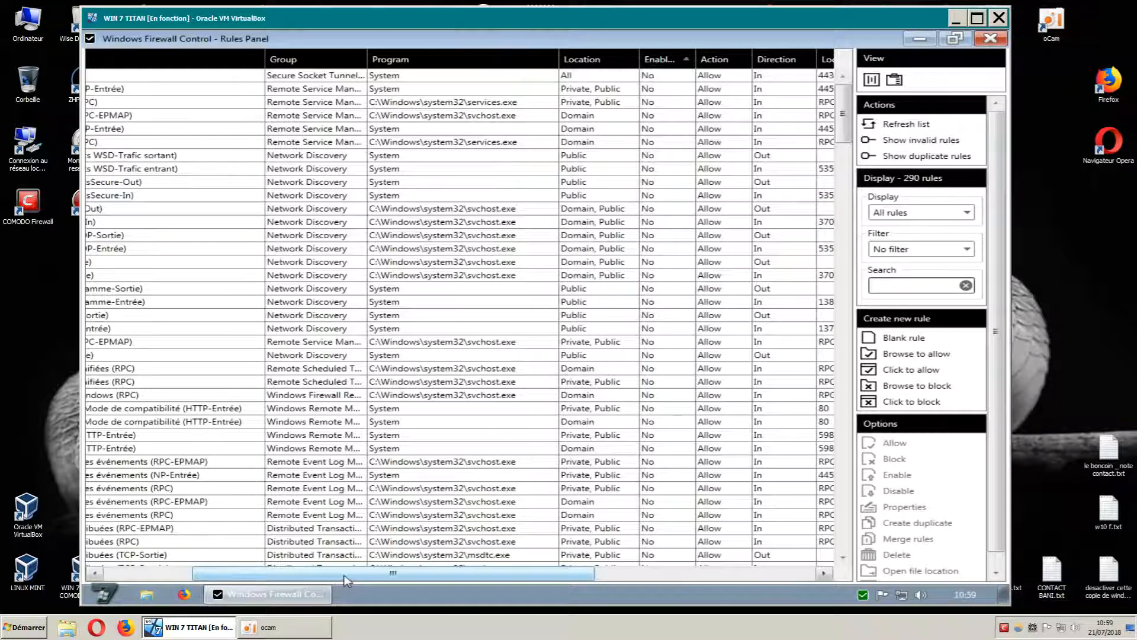
drag(280, 574, 192, 581)
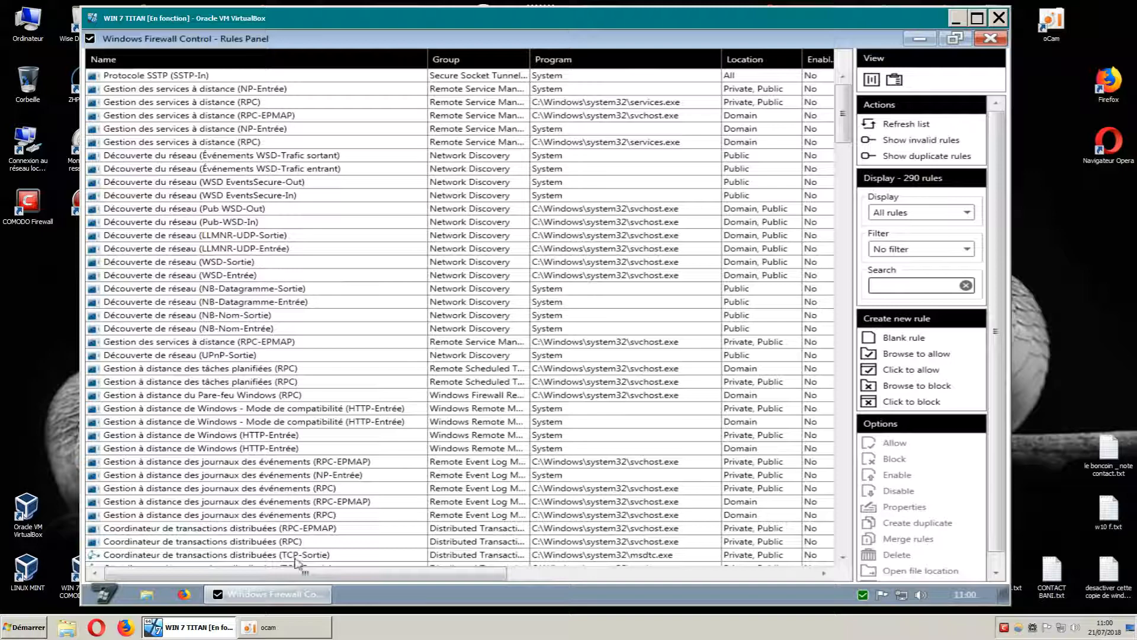
drag(300, 573, 457, 575)
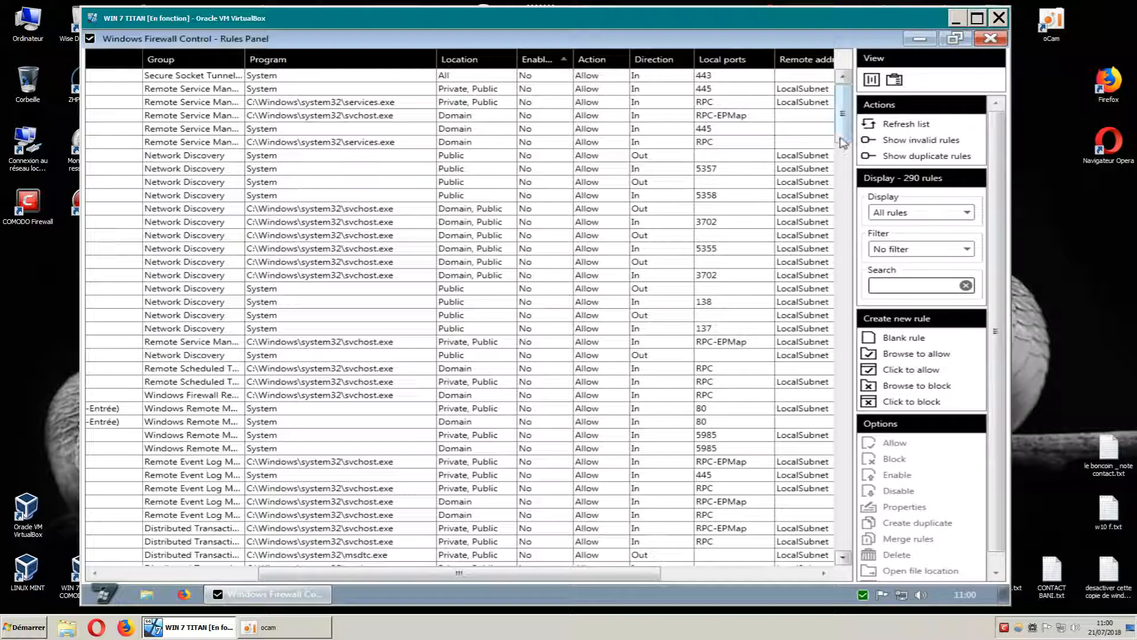
drag(844, 146, 843, 396)
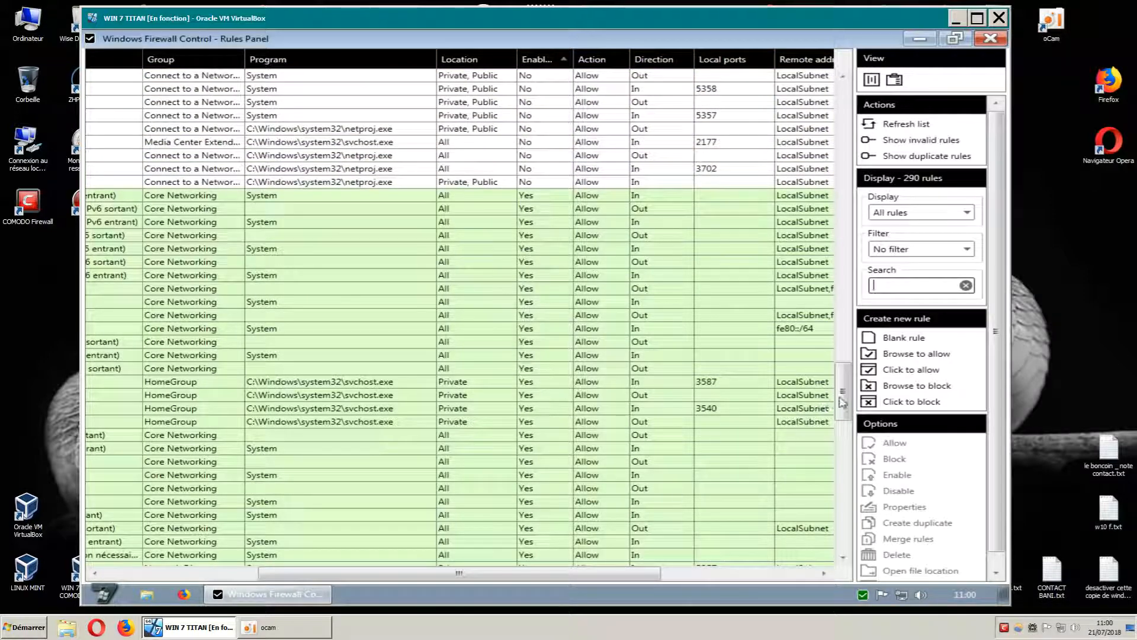
drag(630, 580, 606, 579)
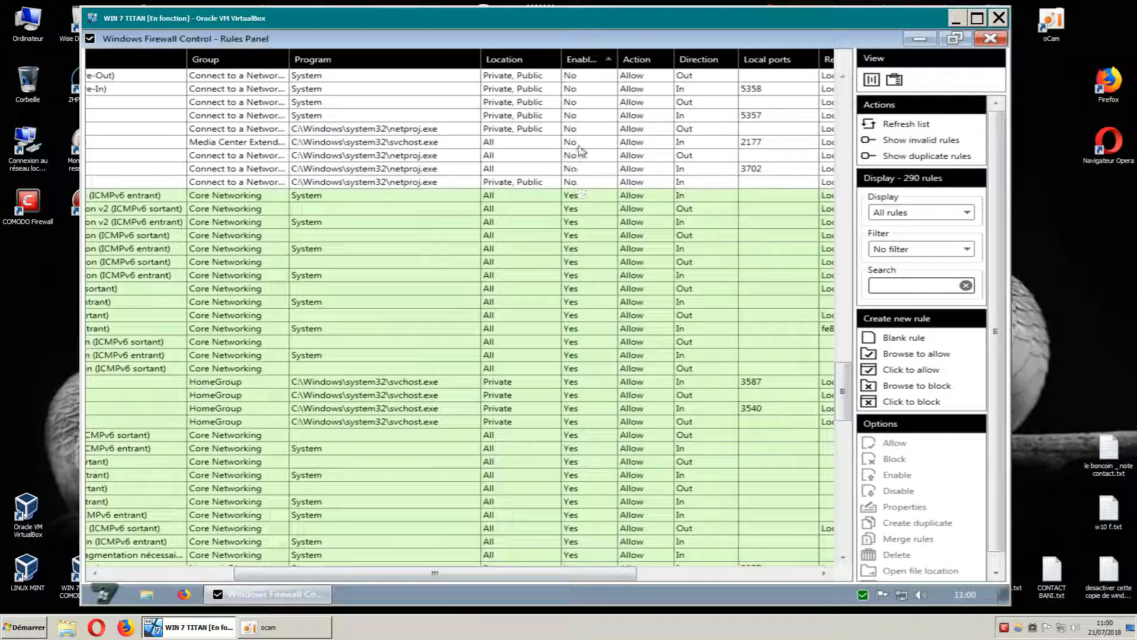
Reverse the Enabled sort to list the enabled rules first, and examine their names, programs, locations, directions and ports.
click(587, 65)
drag(844, 390, 845, 95)
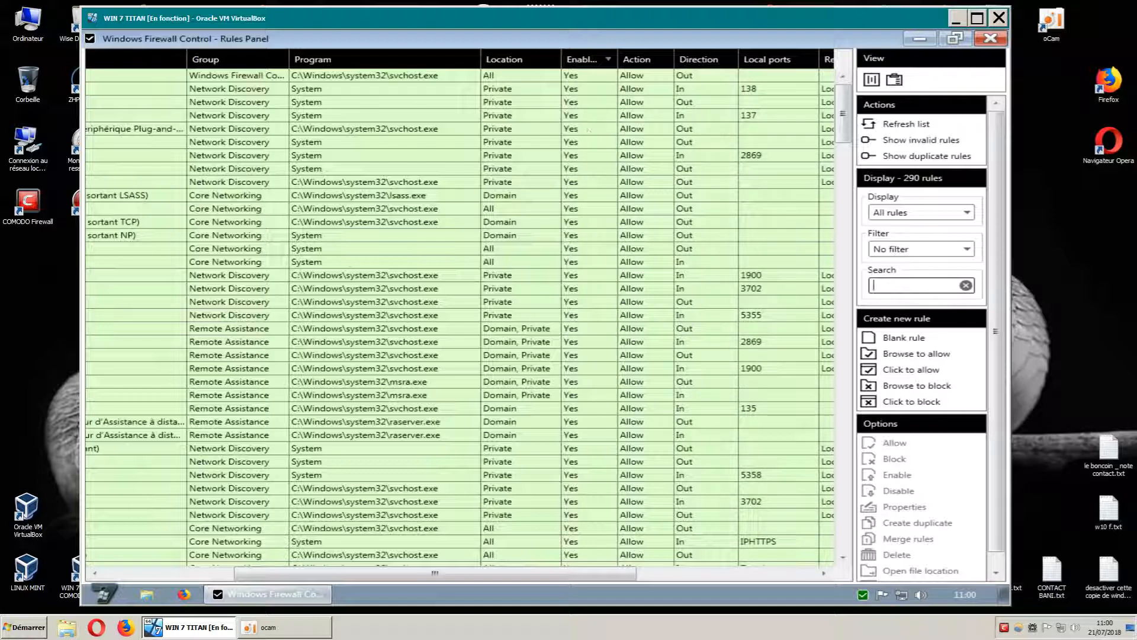
drag(438, 572, 308, 584)
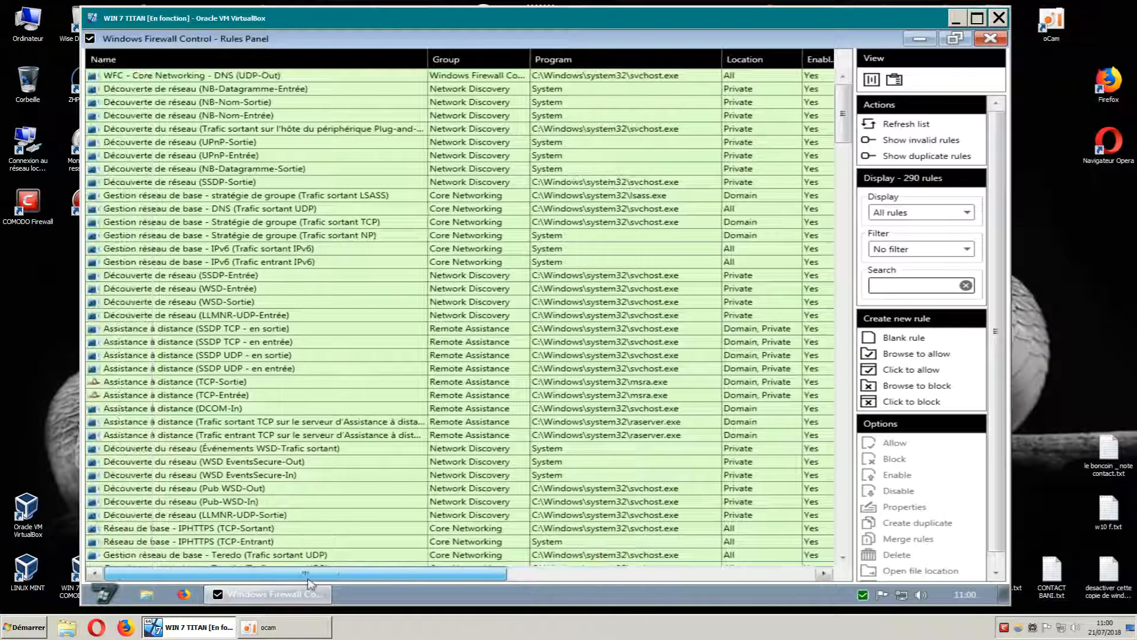
drag(474, 574, 609, 569)
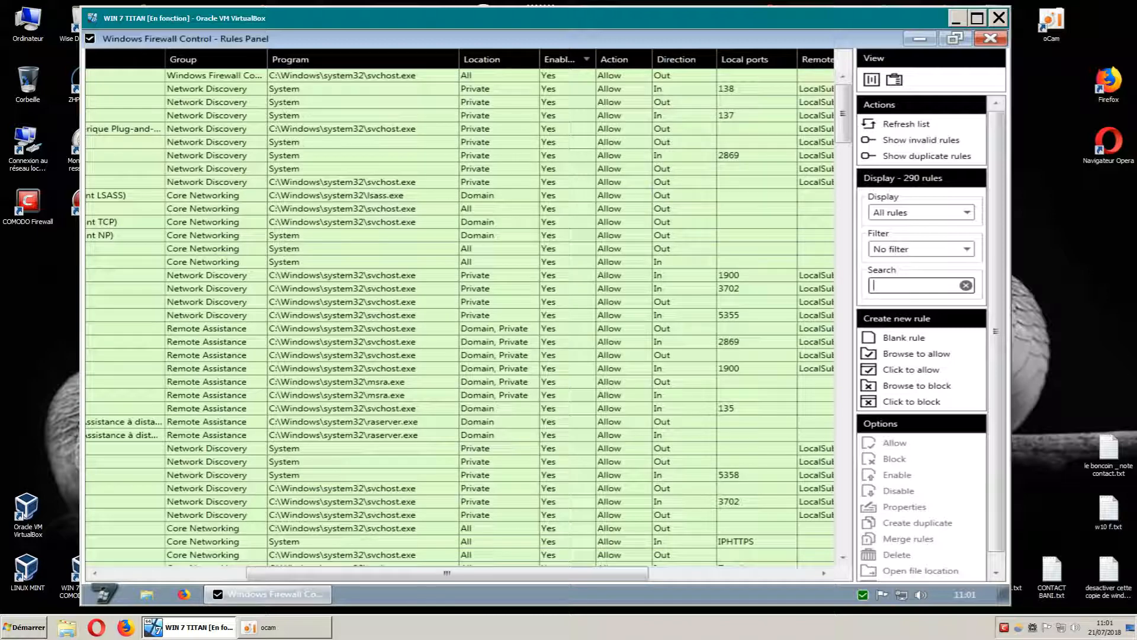
drag(510, 574, 325, 582)
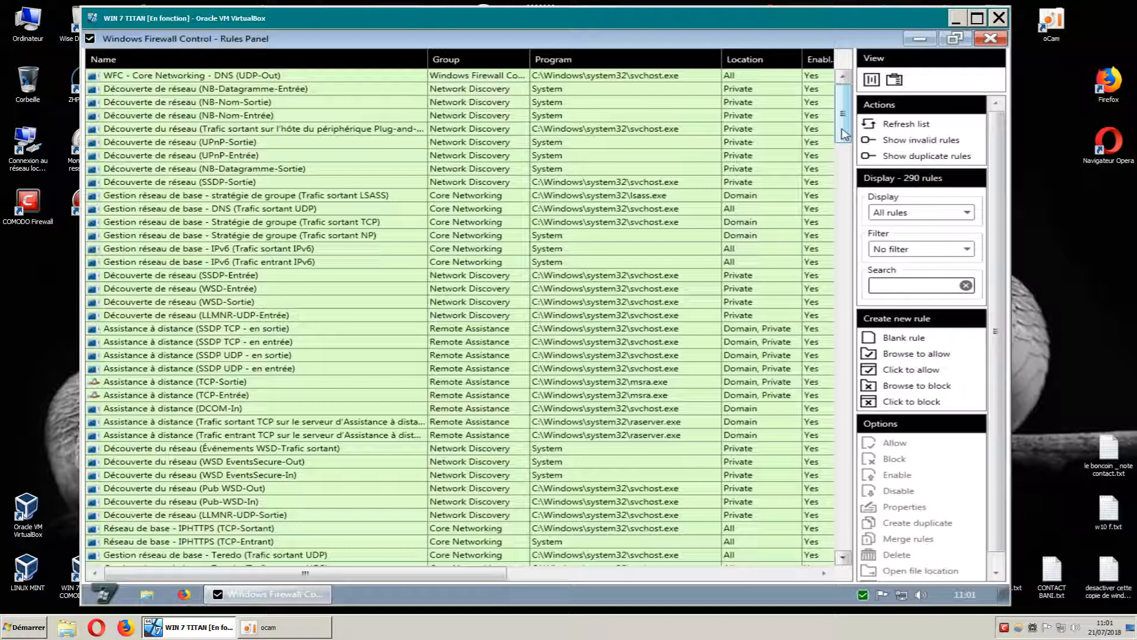
drag(845, 134, 844, 162)
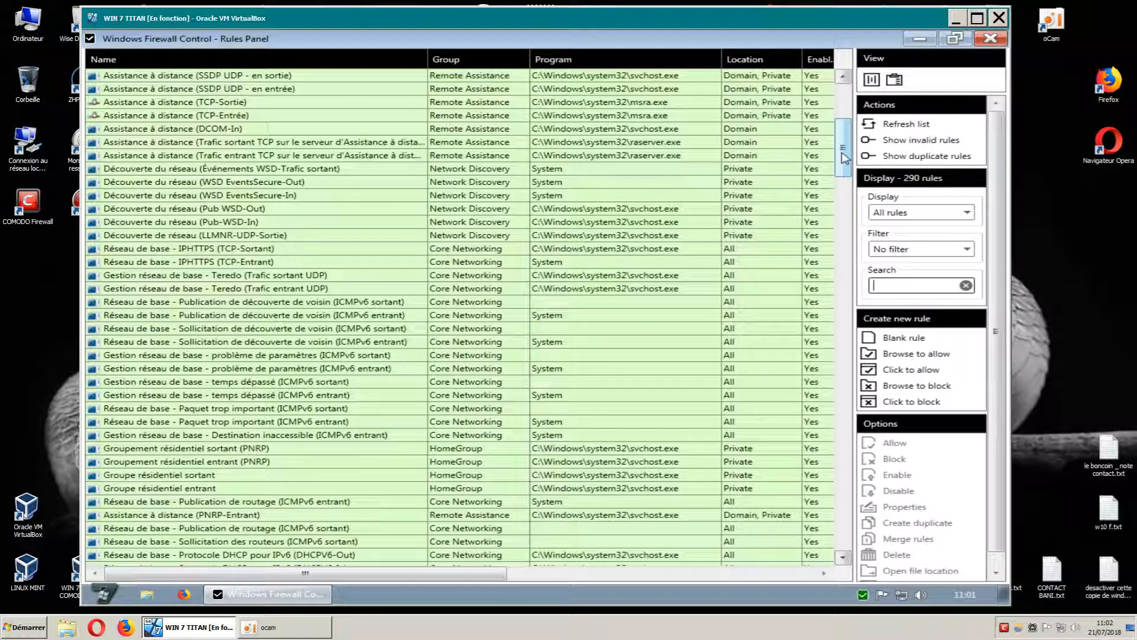
drag(845, 157, 847, 170)
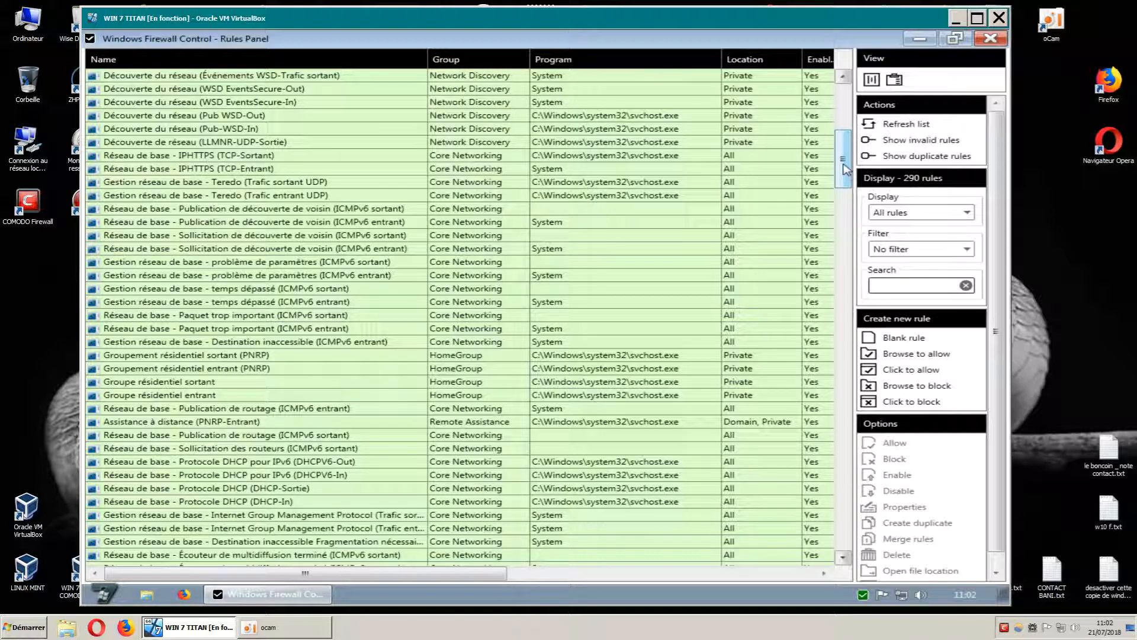
Narrow the Program column of the rules list and widen the virtual machine window to show more columns.
drag(845, 169, 845, 100)
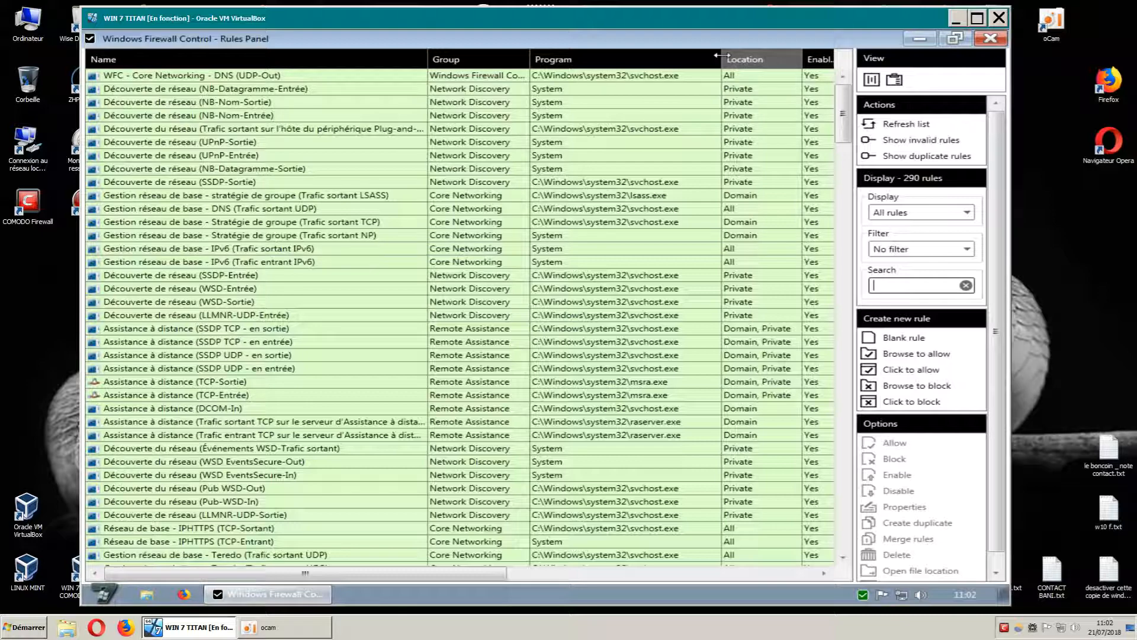
drag(721, 55, 690, 60)
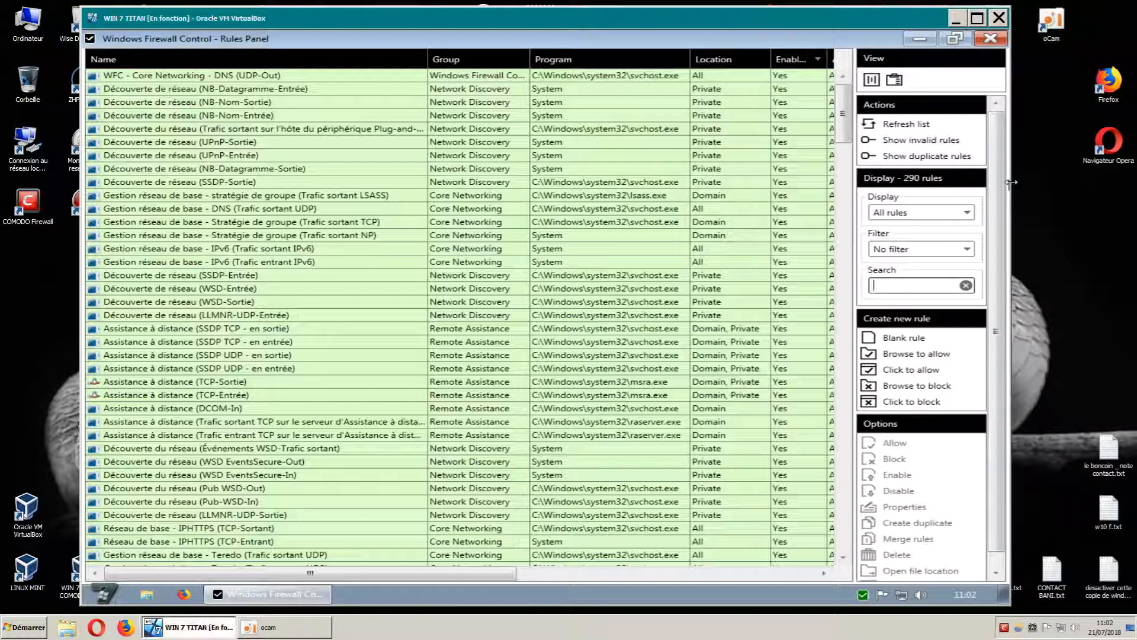
drag(1012, 181, 1111, 181)
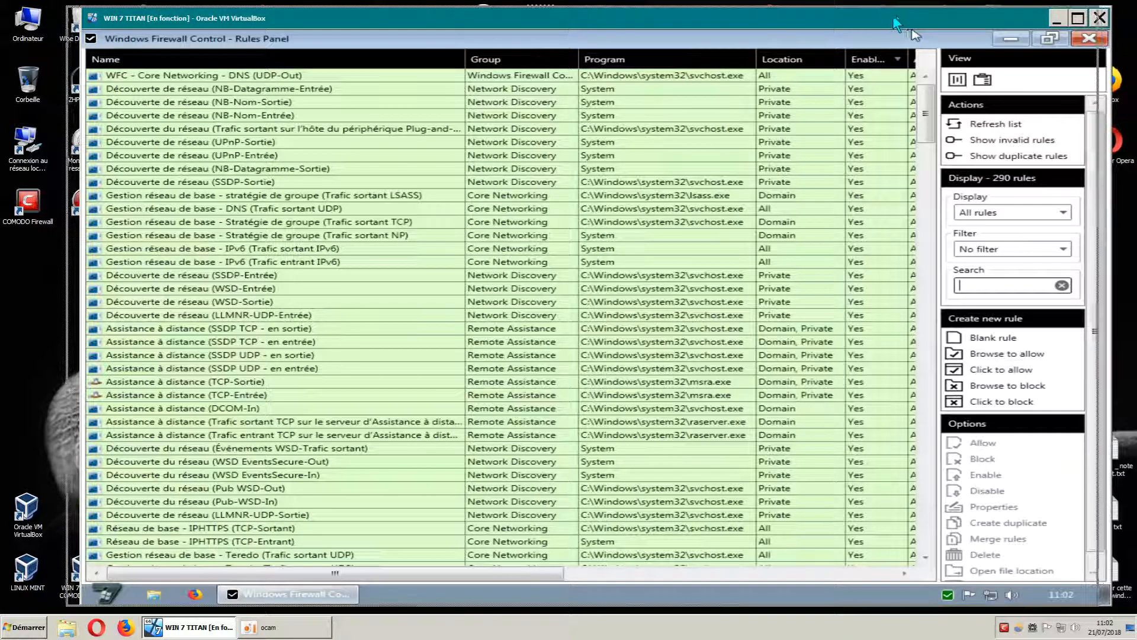
drag(896, 24, 882, 22)
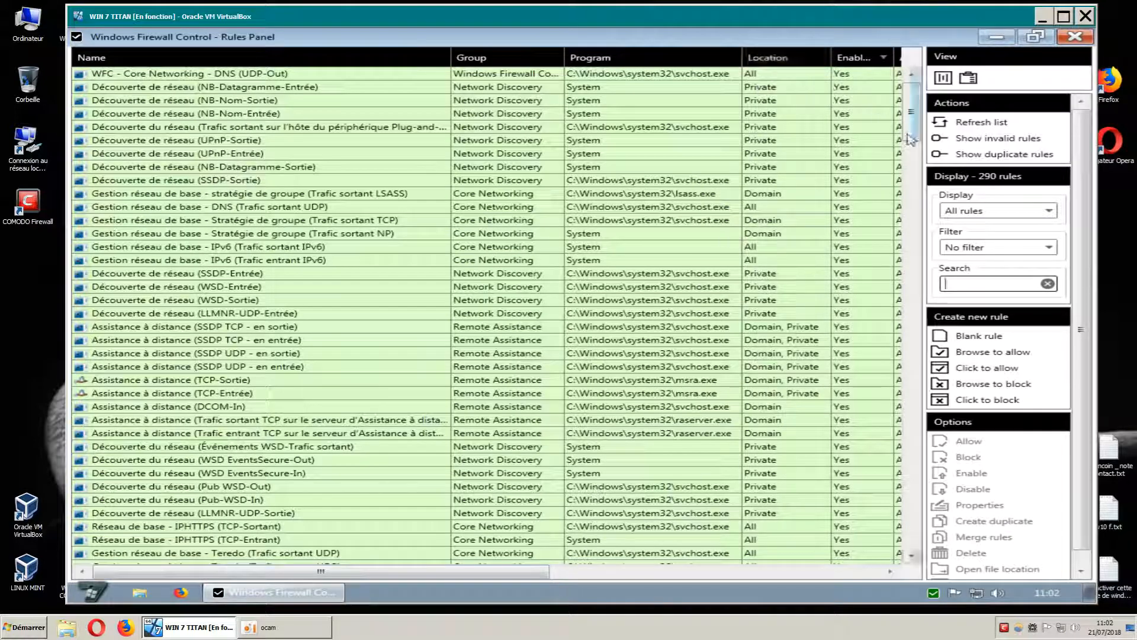
Review the Action and Direction values of the enabled rules, and close the Rules Panel.
drag(537, 577, 612, 577)
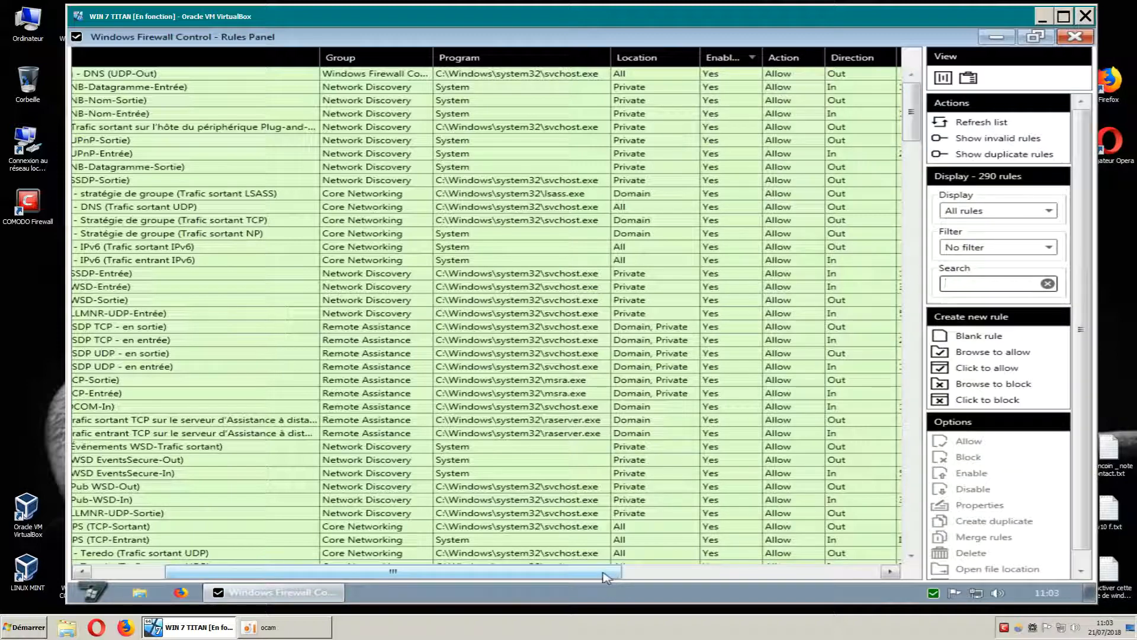
drag(605, 577, 512, 577)
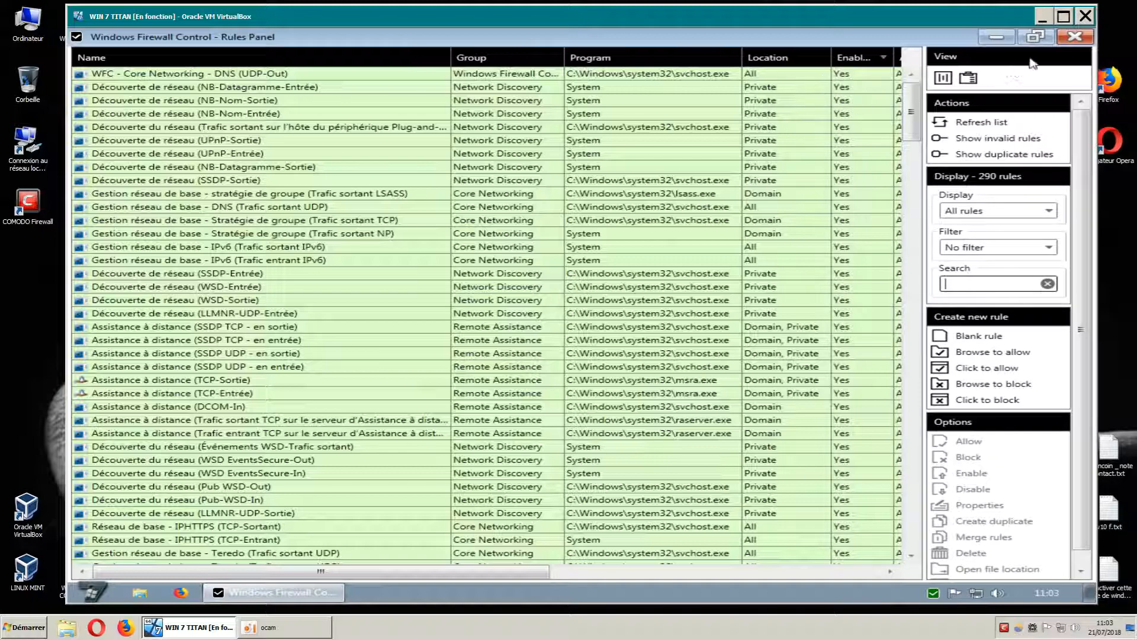
click(1074, 37)
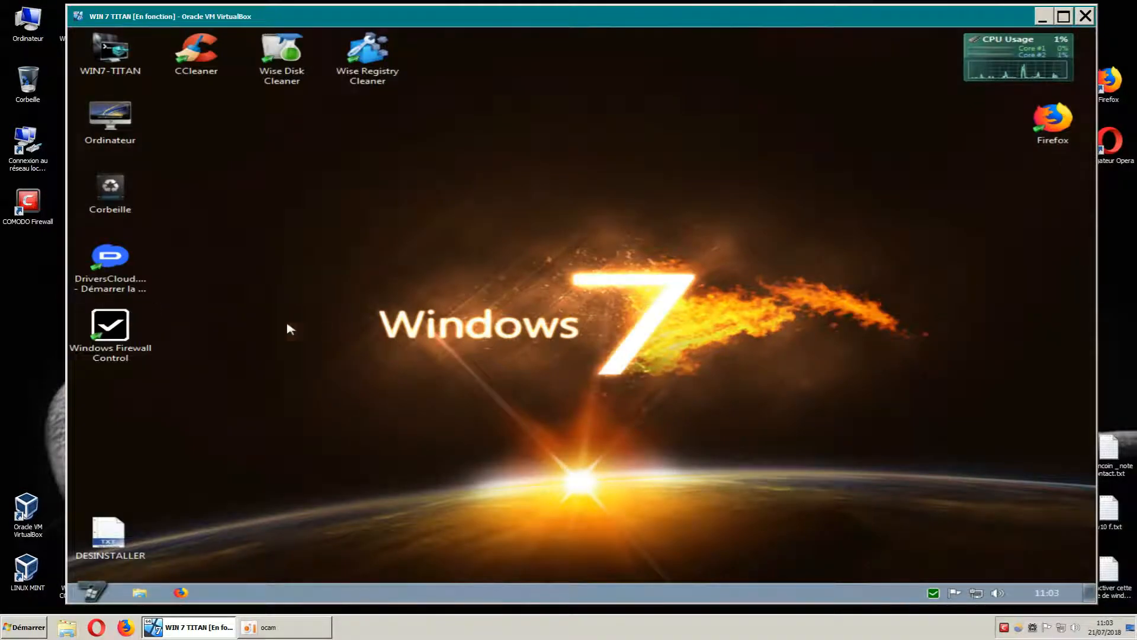
Open the main window of Windows Firewall Control, switch the profile to High Filtering, and close the window.
double_click(126, 331)
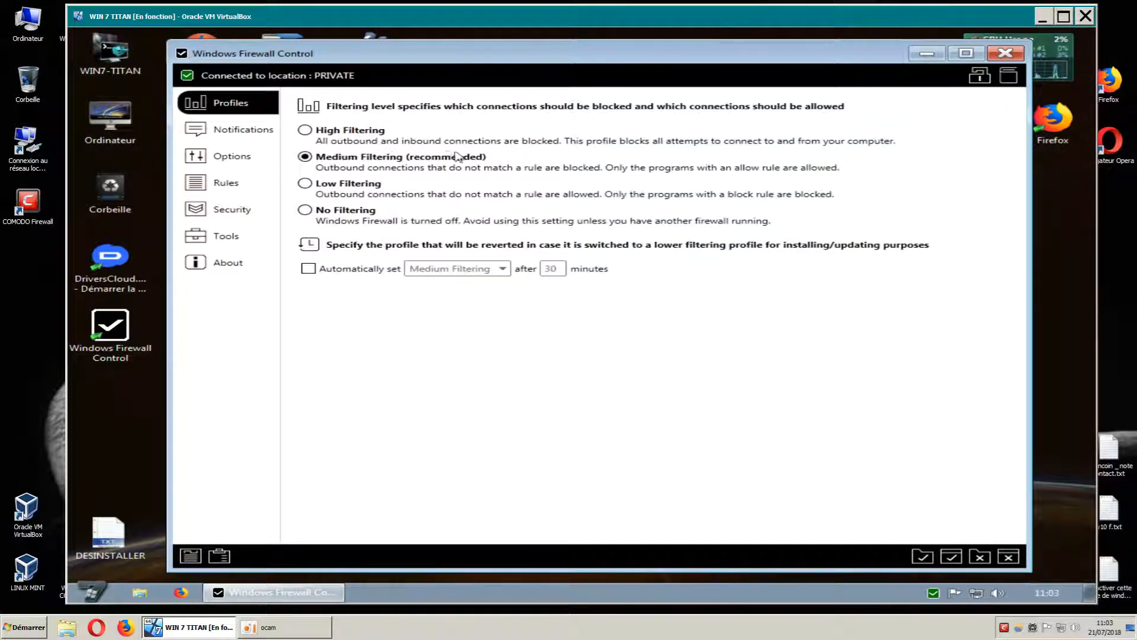
click(306, 131)
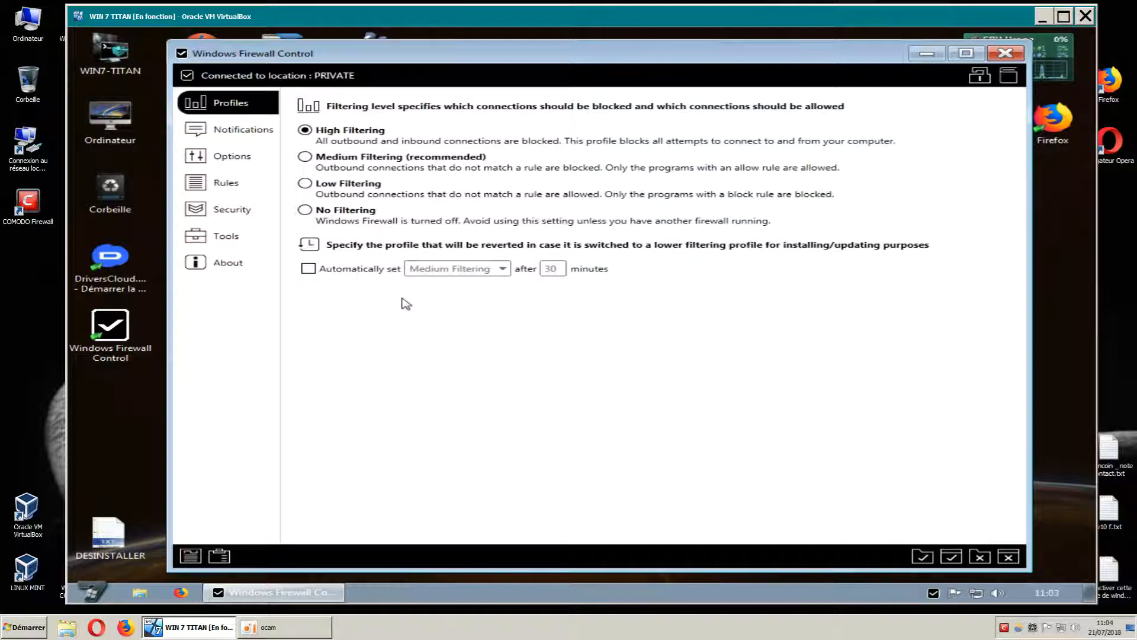
click(1005, 53)
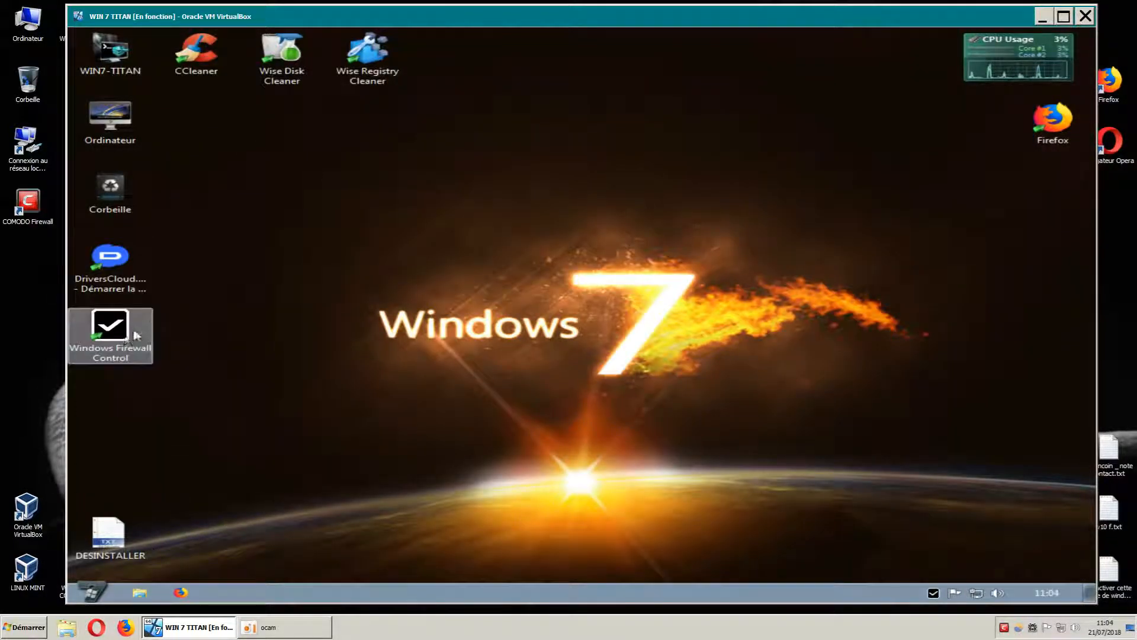
Select the High Filtering profile again from the notification area and check the network connection status.
right_click(934, 593)
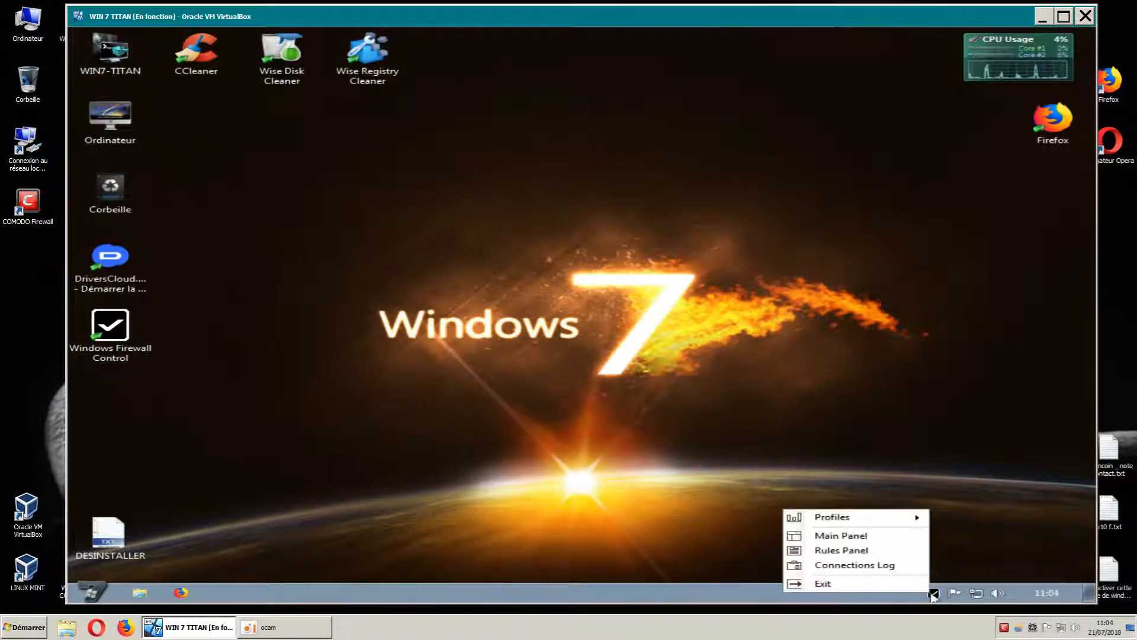
mouse_move(895, 520)
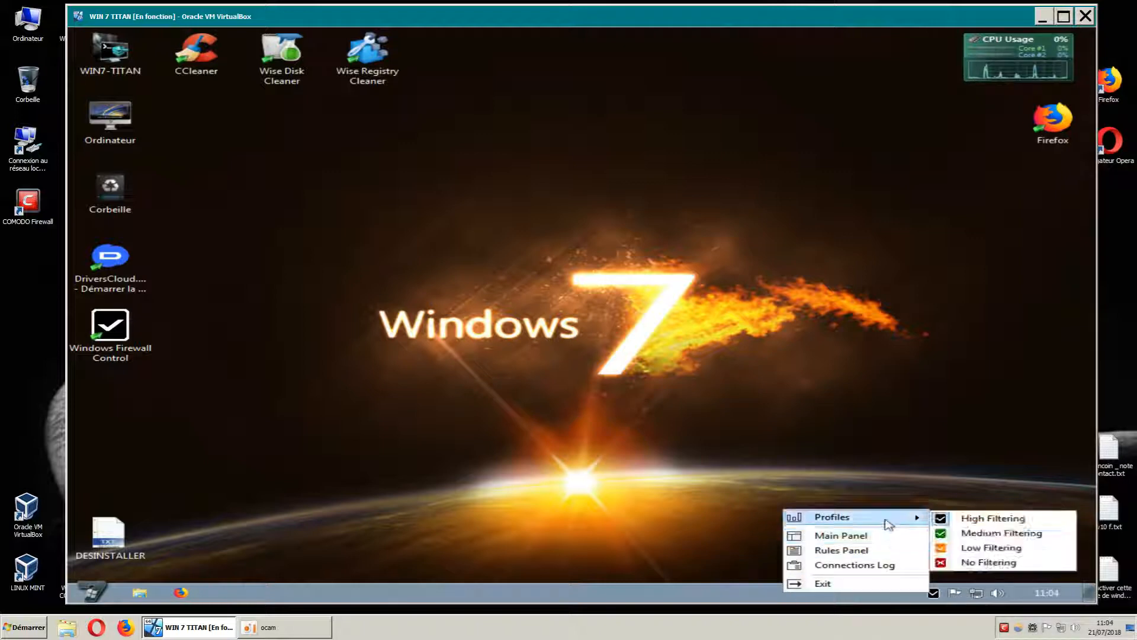
click(961, 519)
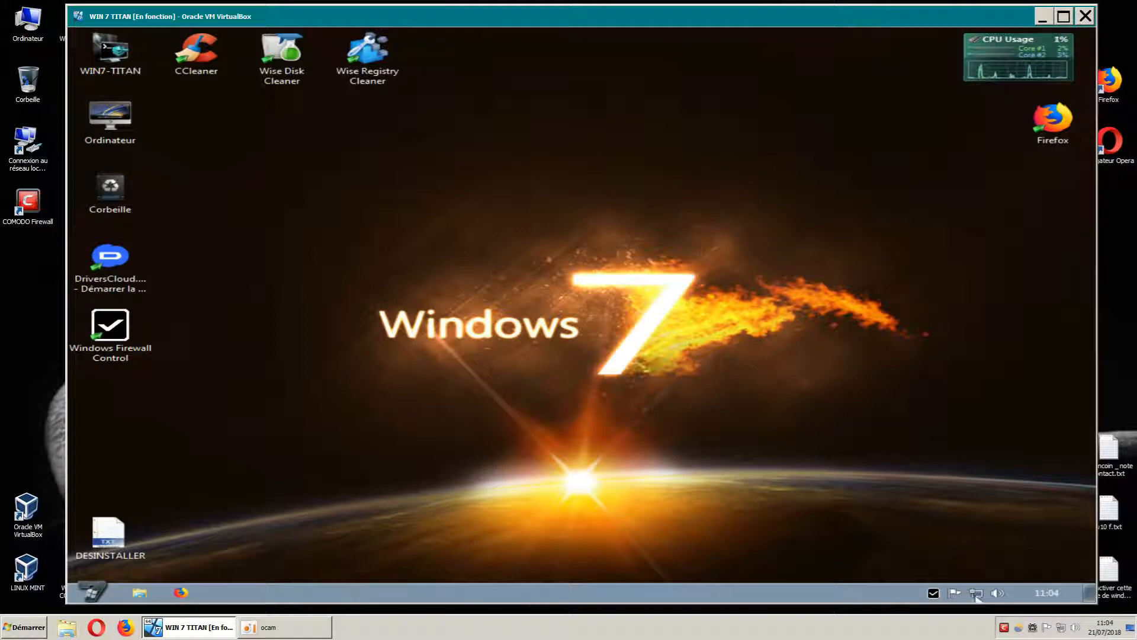
mouse_move(978, 597)
Reopen the main window to view the direction and location settings for new rules, and close it.
double_click(123, 332)
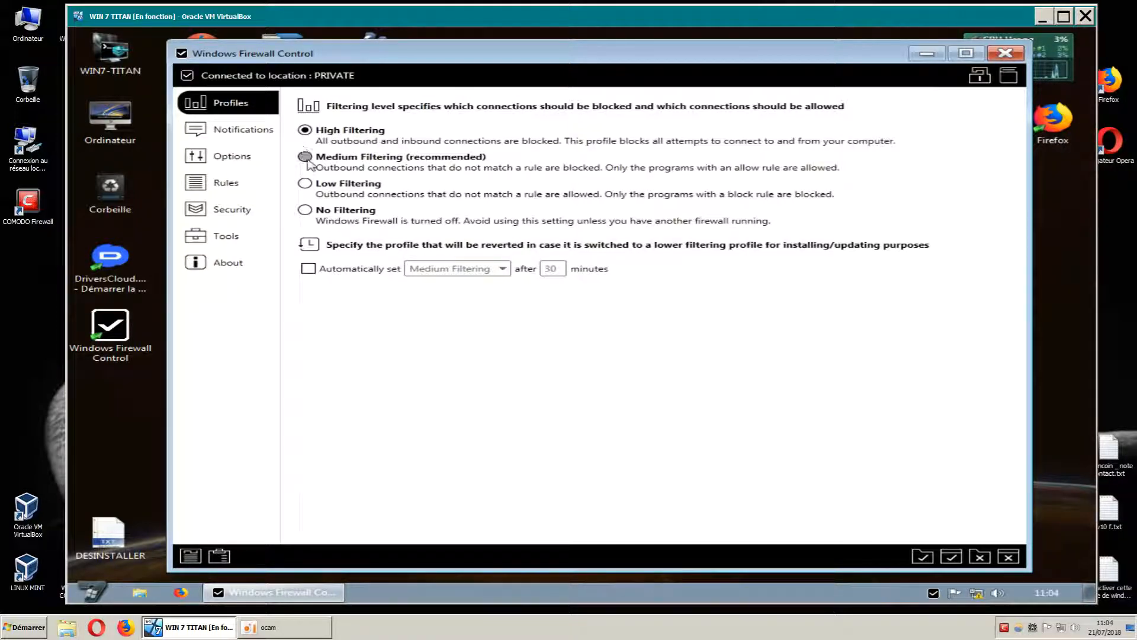
click(225, 189)
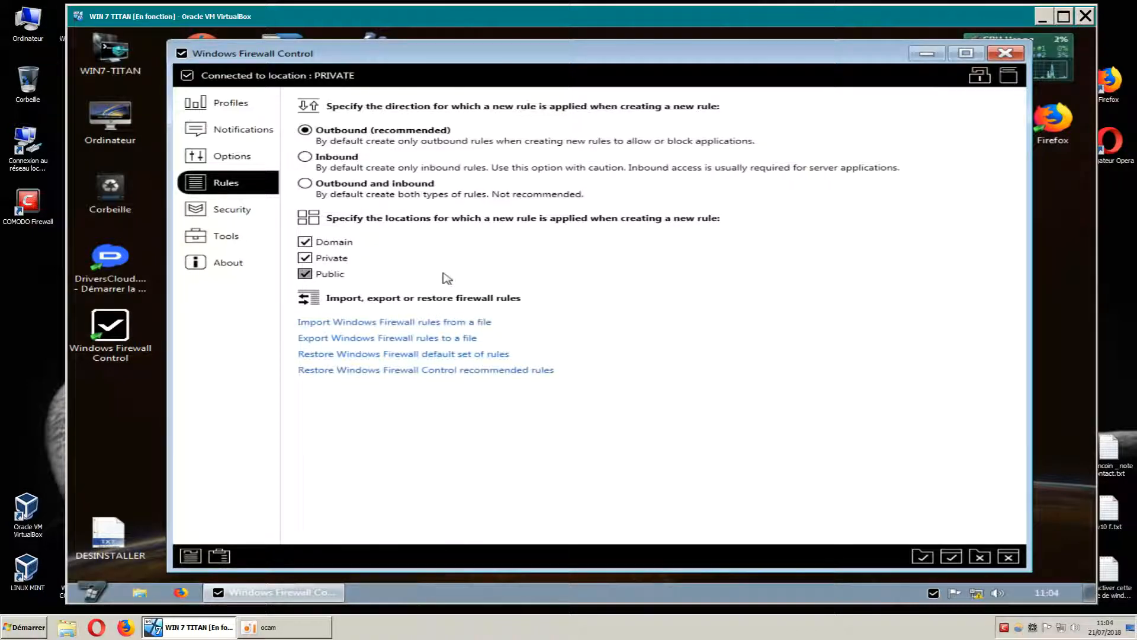
click(1005, 53)
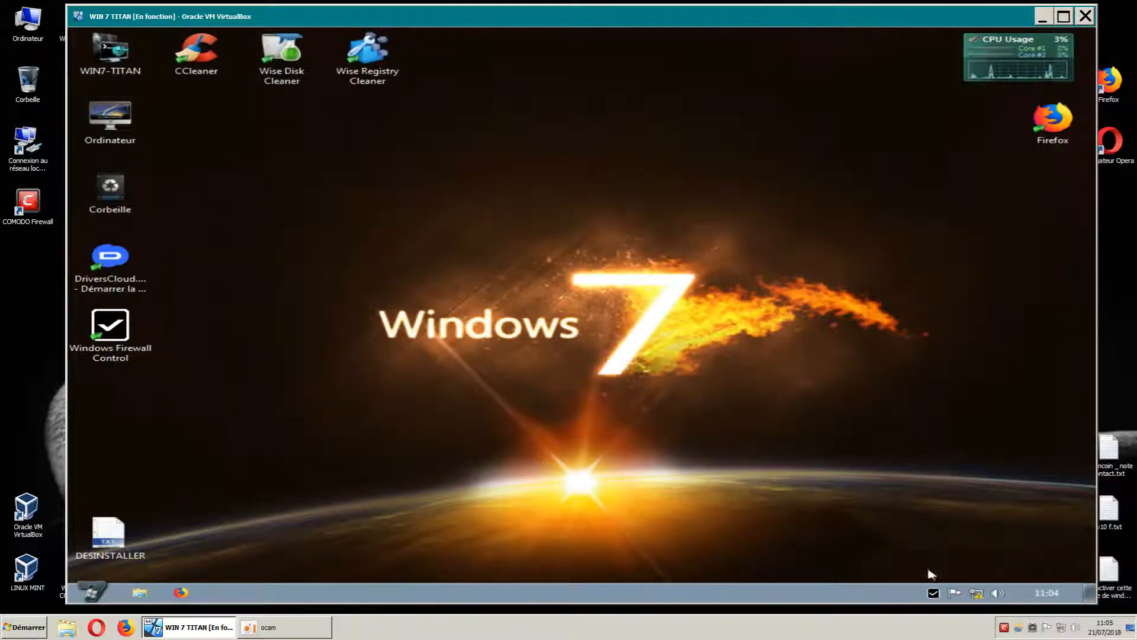
Open the Rules Panel from the notification area and examine the High Filtering block rules heading the list.
right_click(933, 594)
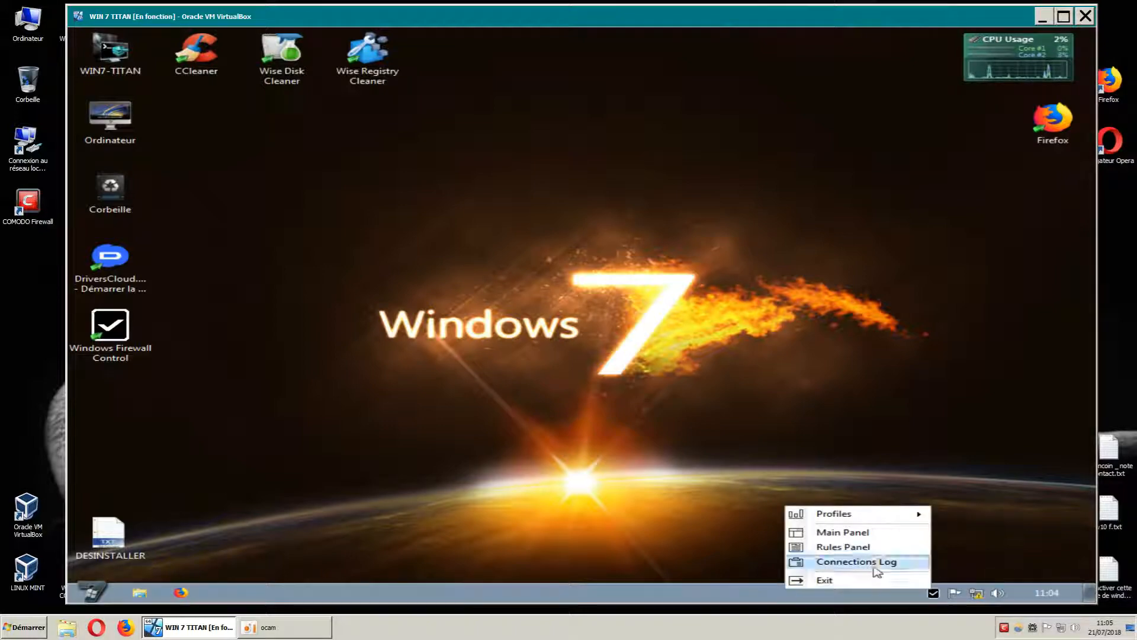
click(872, 548)
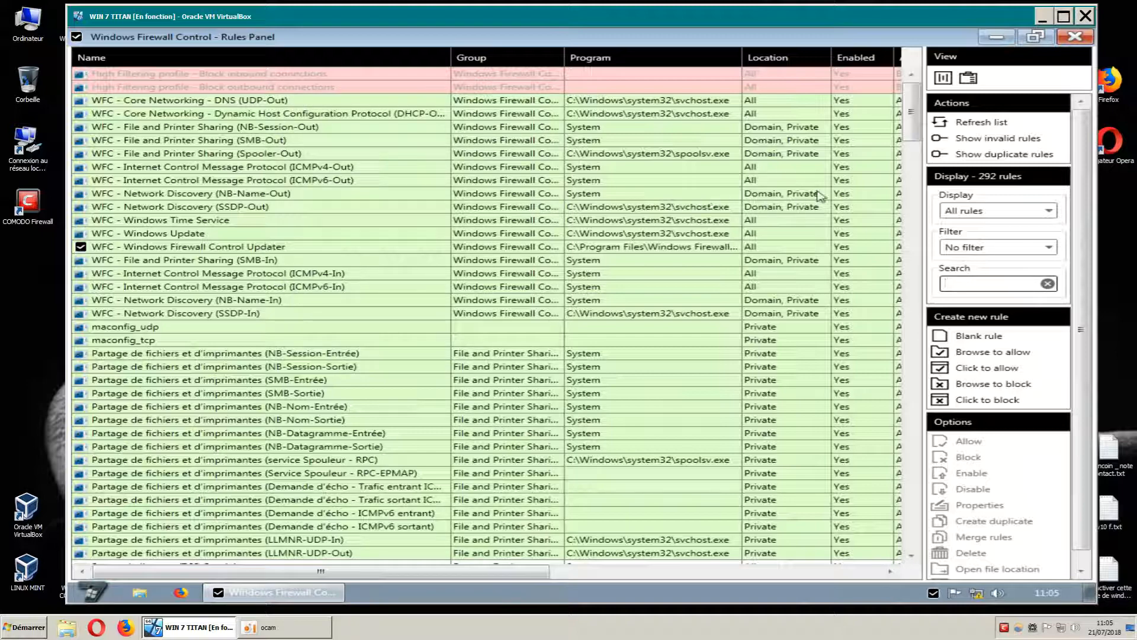
drag(530, 574, 501, 569)
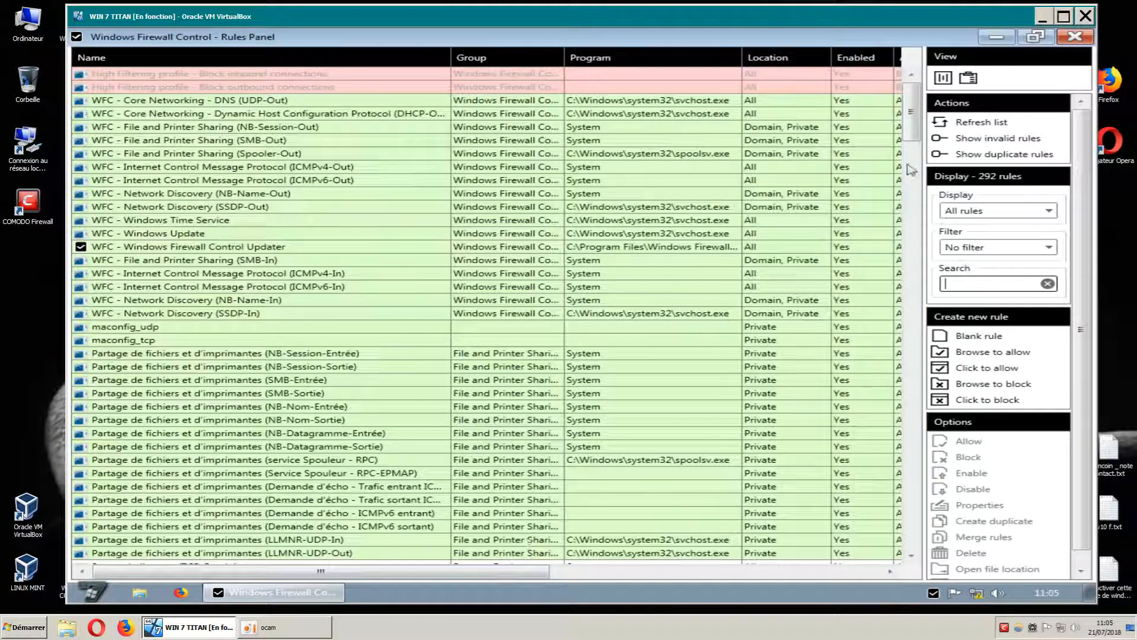
mouse_move(916, 135)
mouse_down()
mouse_move(916, 161)
mouse_move(917, 118)
mouse_up()
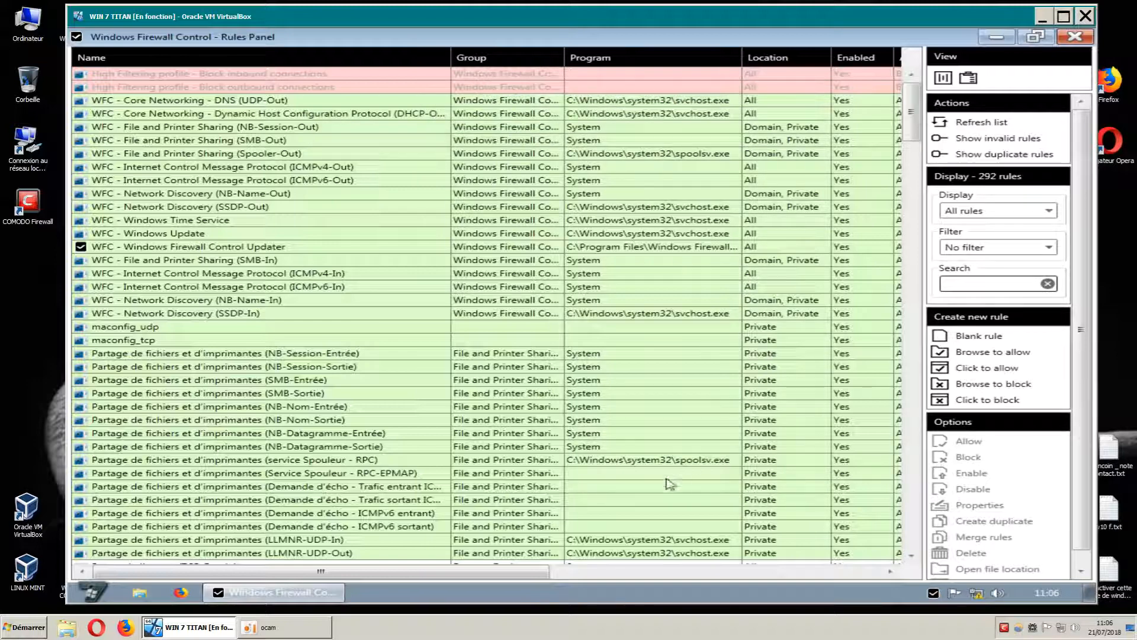
Widen the Group column to show the full group names, and compare the rules' locations, actions and directions.
drag(536, 570, 616, 573)
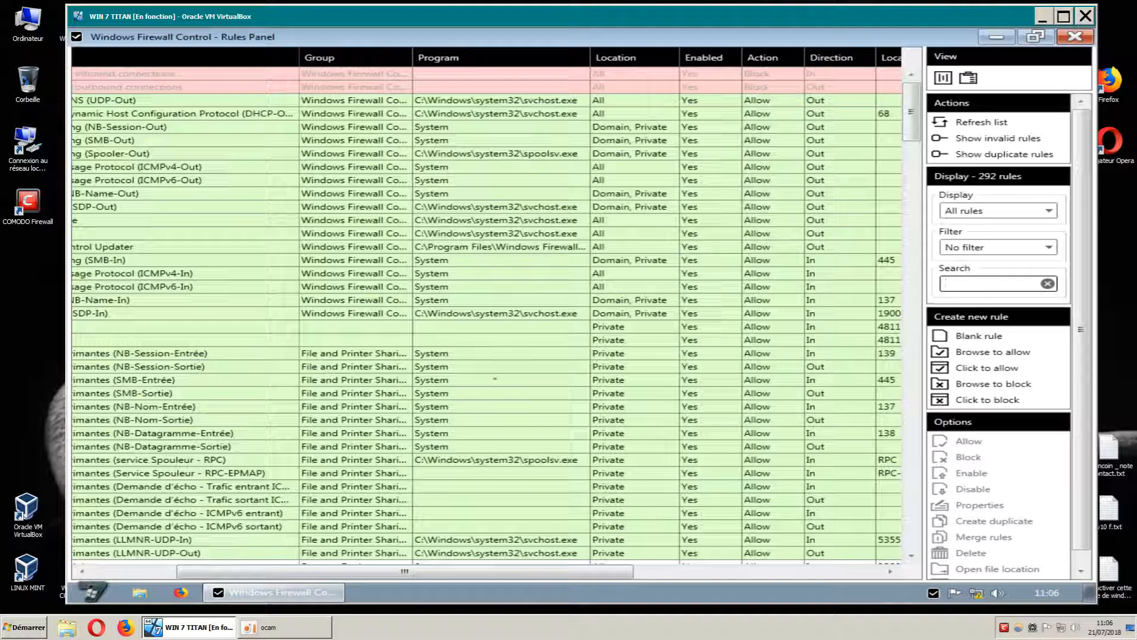
drag(408, 60, 446, 61)
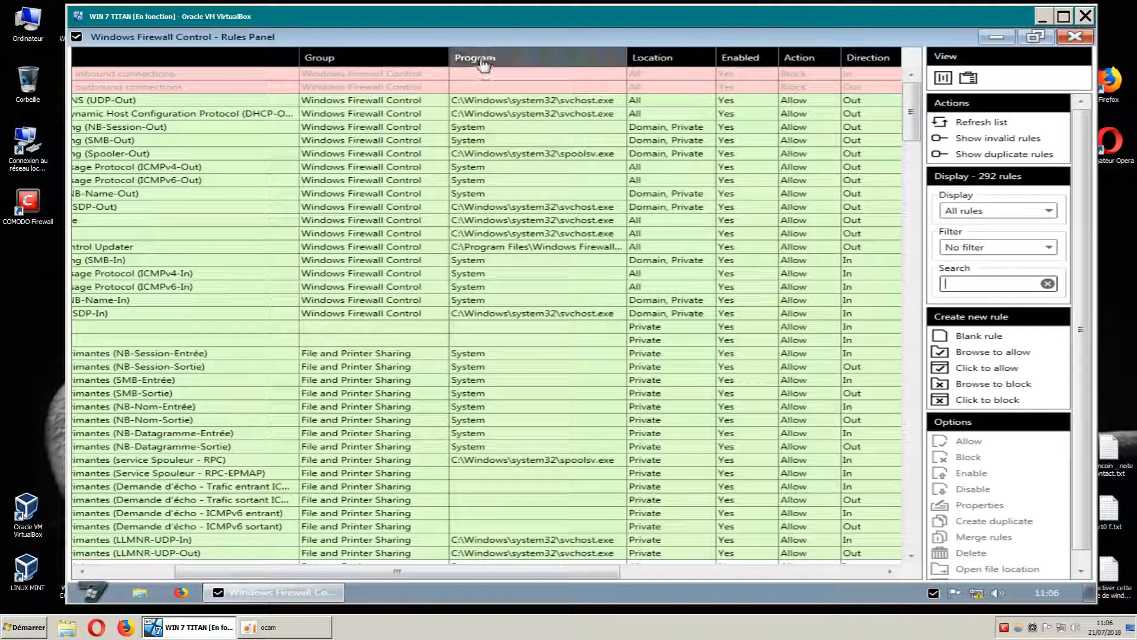
drag(479, 573, 390, 565)
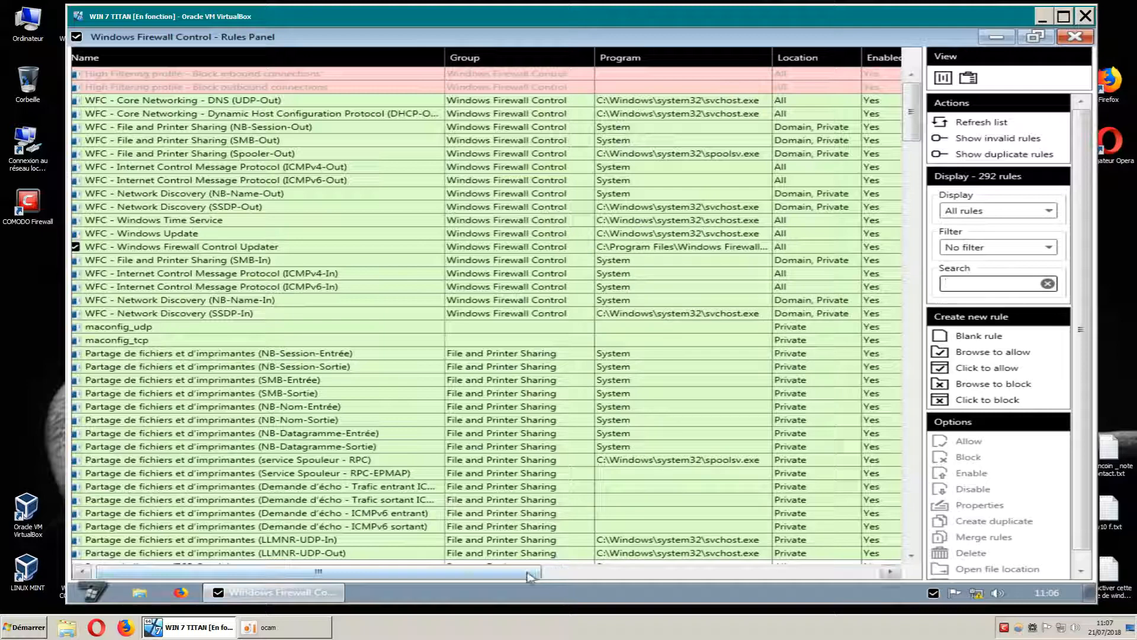
drag(532, 572, 633, 574)
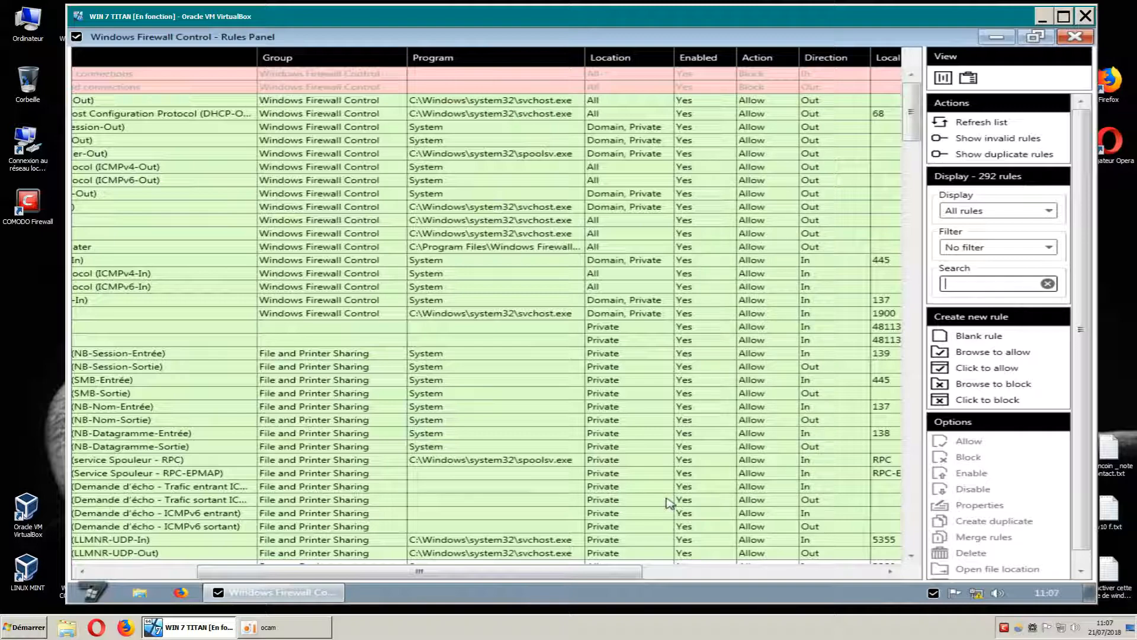
Examine the enabled and disabled rules throughout the list for their programs, actions, directions, local and remote ports, remote addresses and protocols.
scroll(915, 138, down, 1)
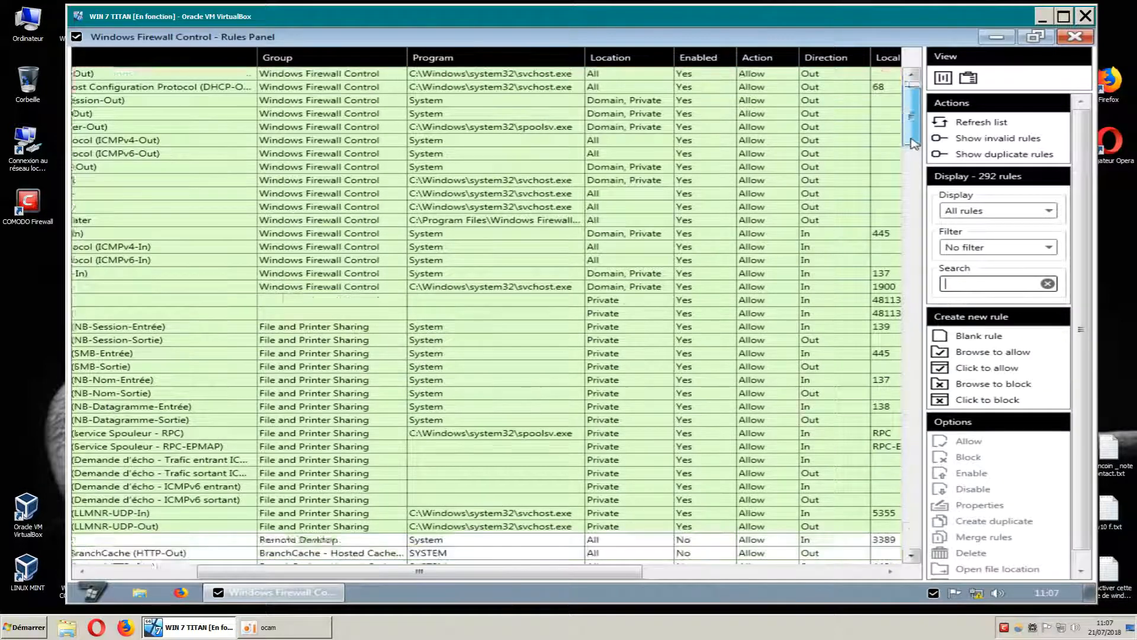
scroll(918, 136, down, 5)
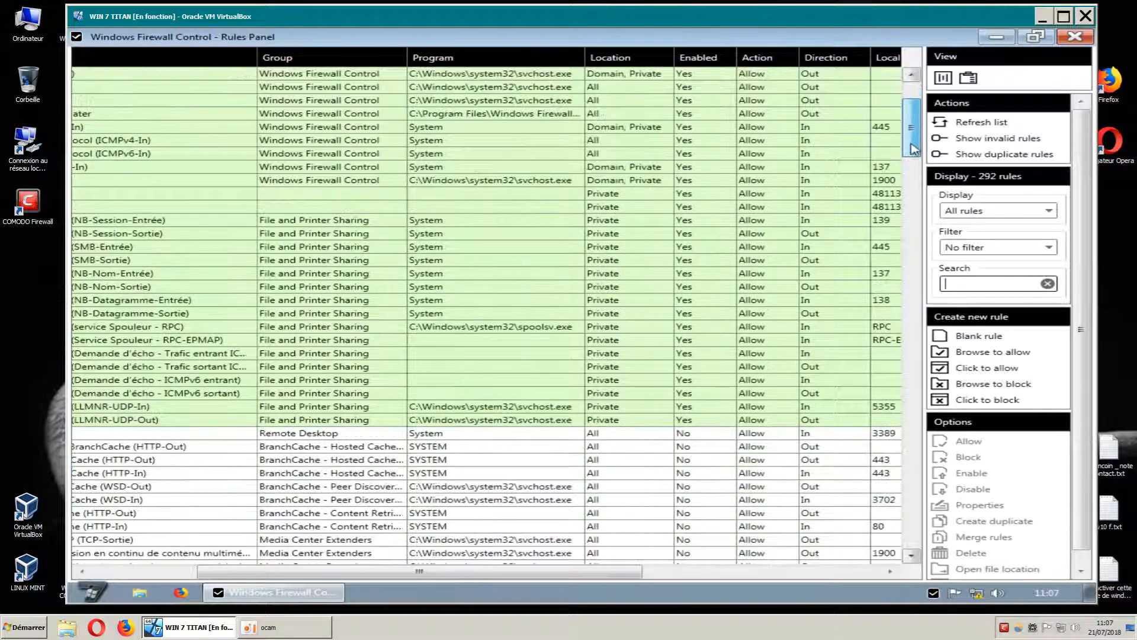
scroll(917, 105, up, 6)
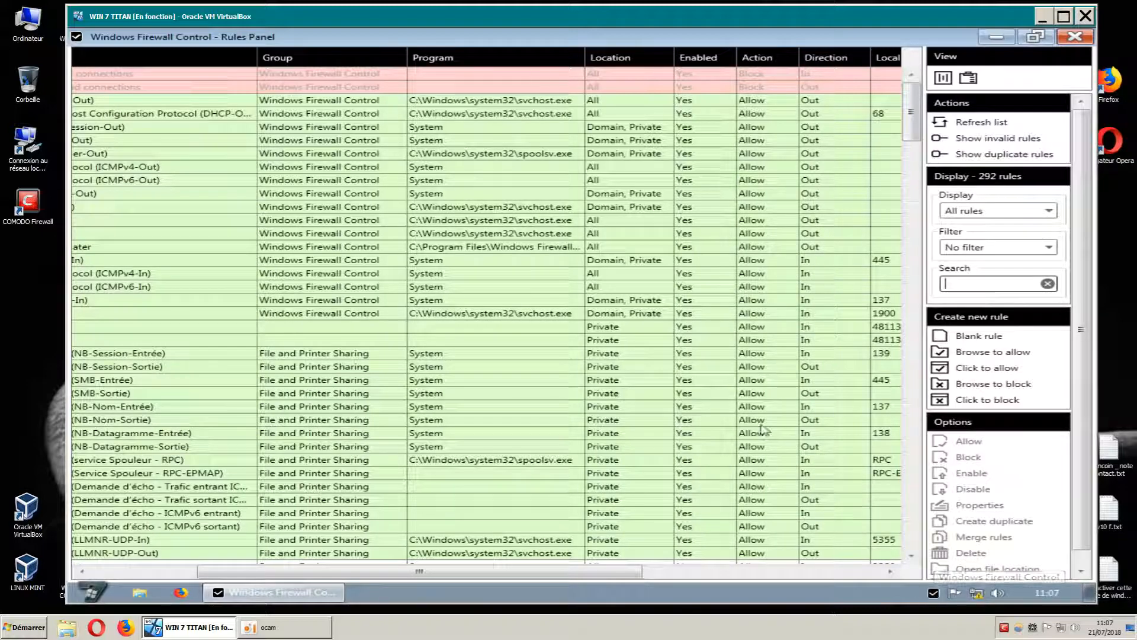
drag(600, 576, 553, 583)
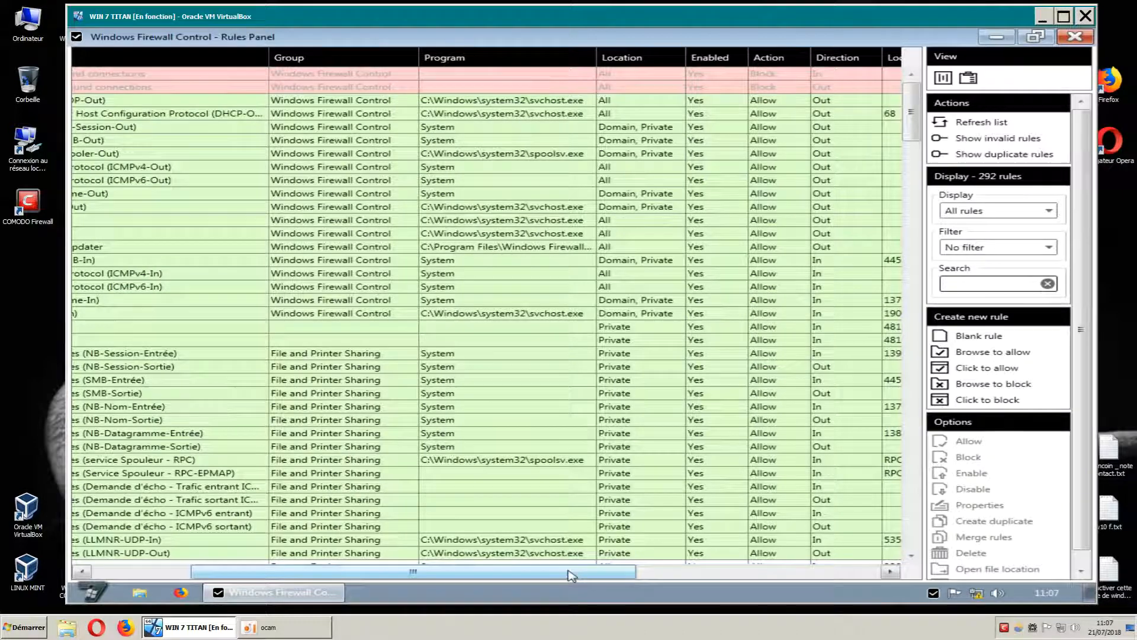
drag(549, 572, 446, 574)
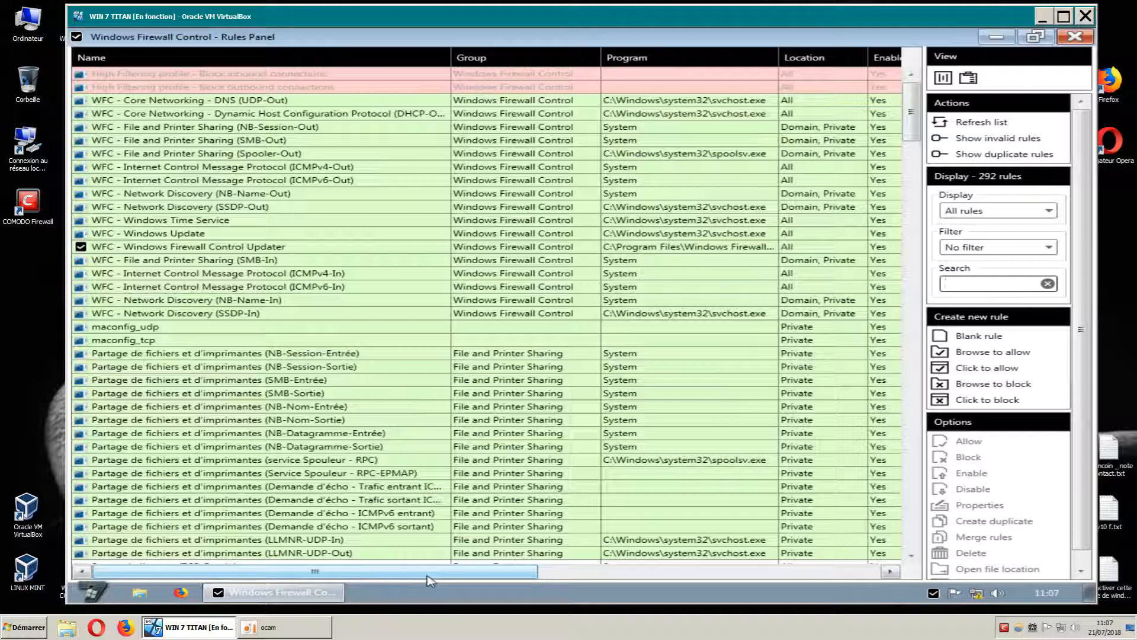
drag(431, 580, 666, 575)
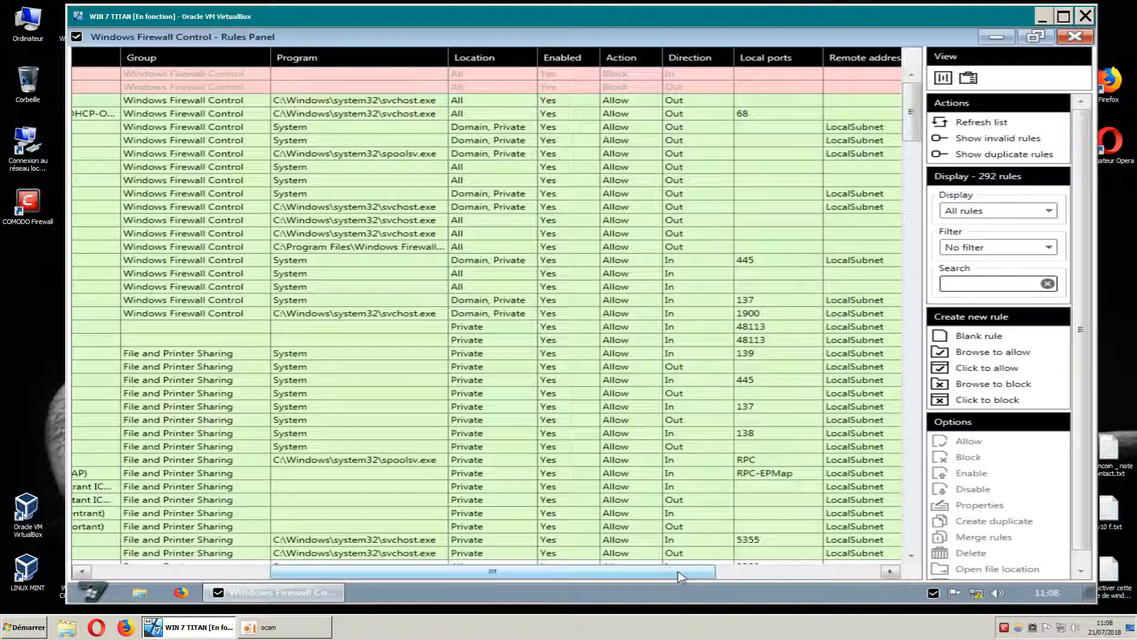
drag(680, 576, 774, 576)
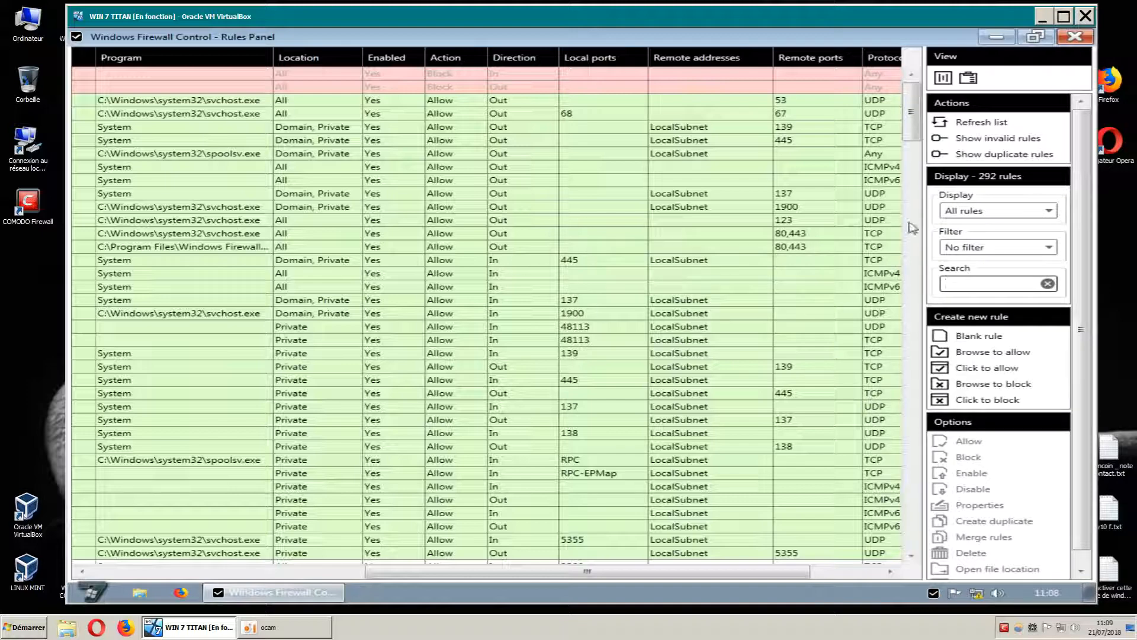
scroll(912, 231, down, 15)
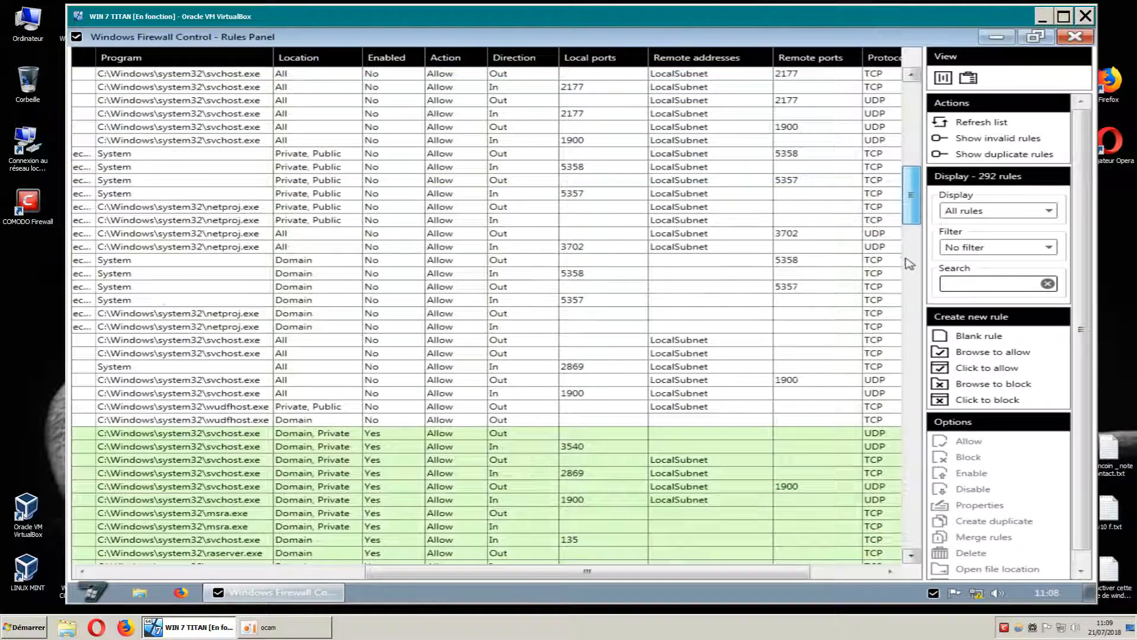
scroll(909, 264, down, 10)
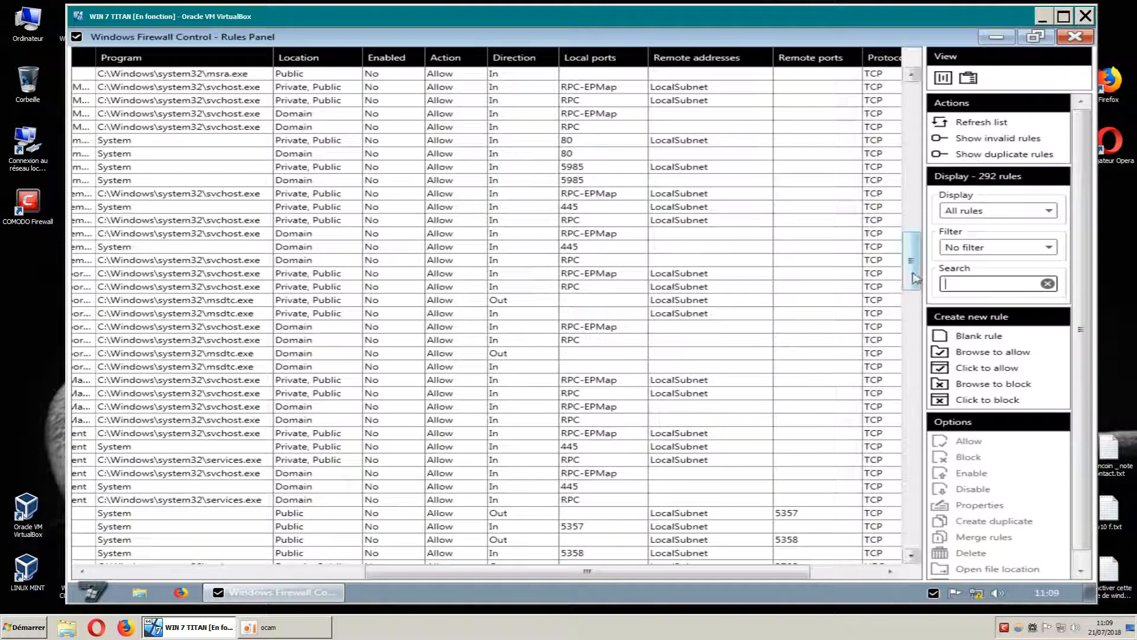
drag(912, 281, 915, 232)
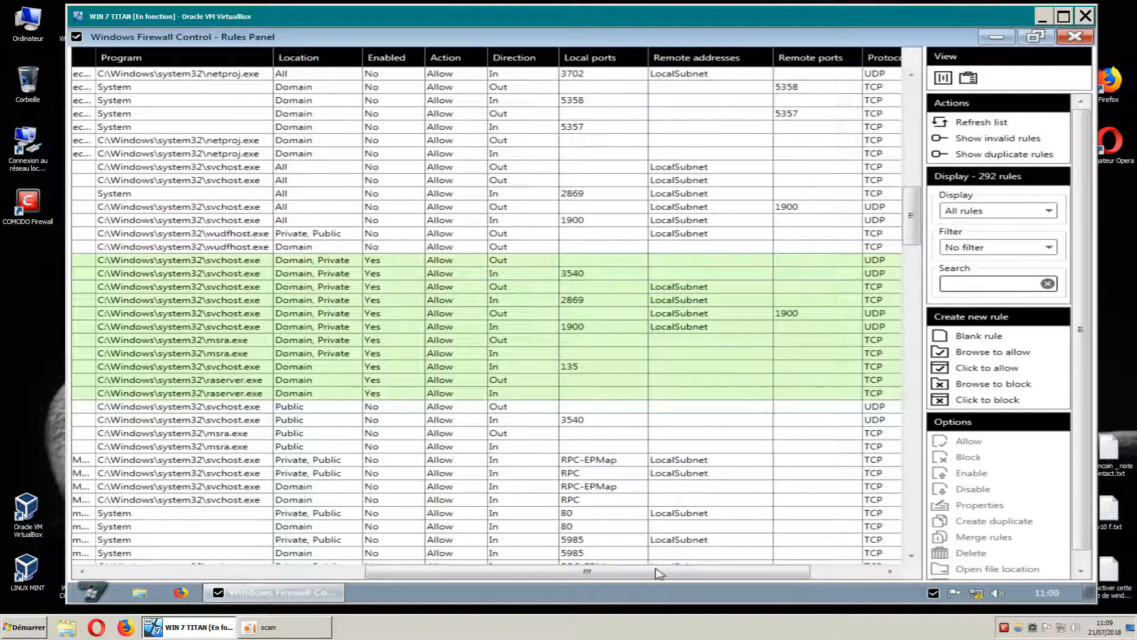
drag(659, 573, 623, 535)
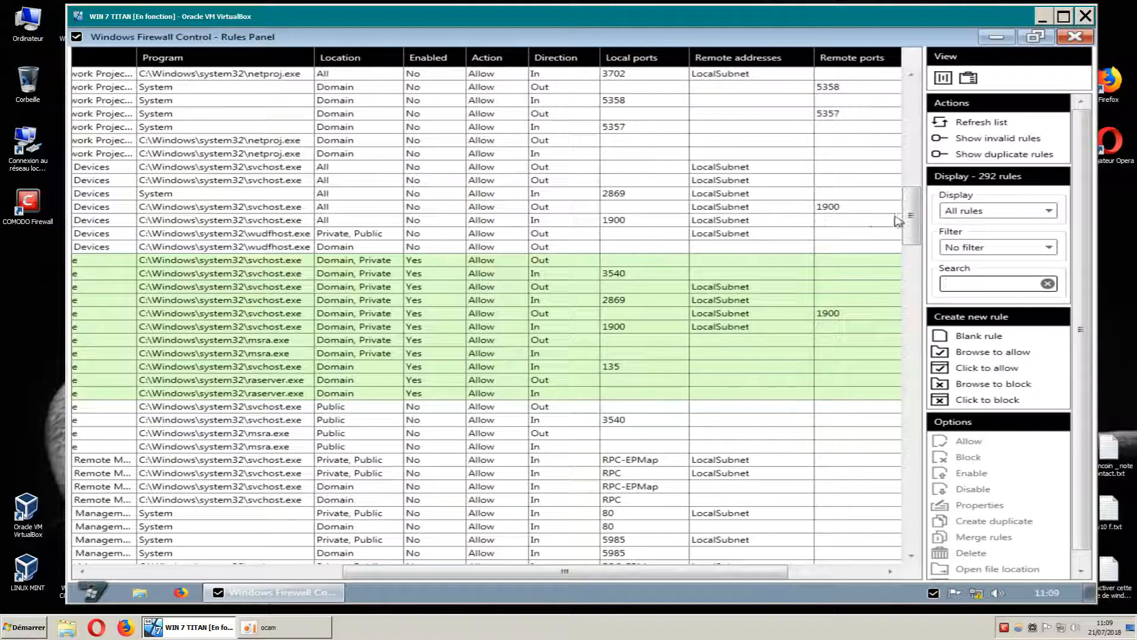
Sort the full rules list by action so that the block rules come first.
drag(912, 220, 912, 109)
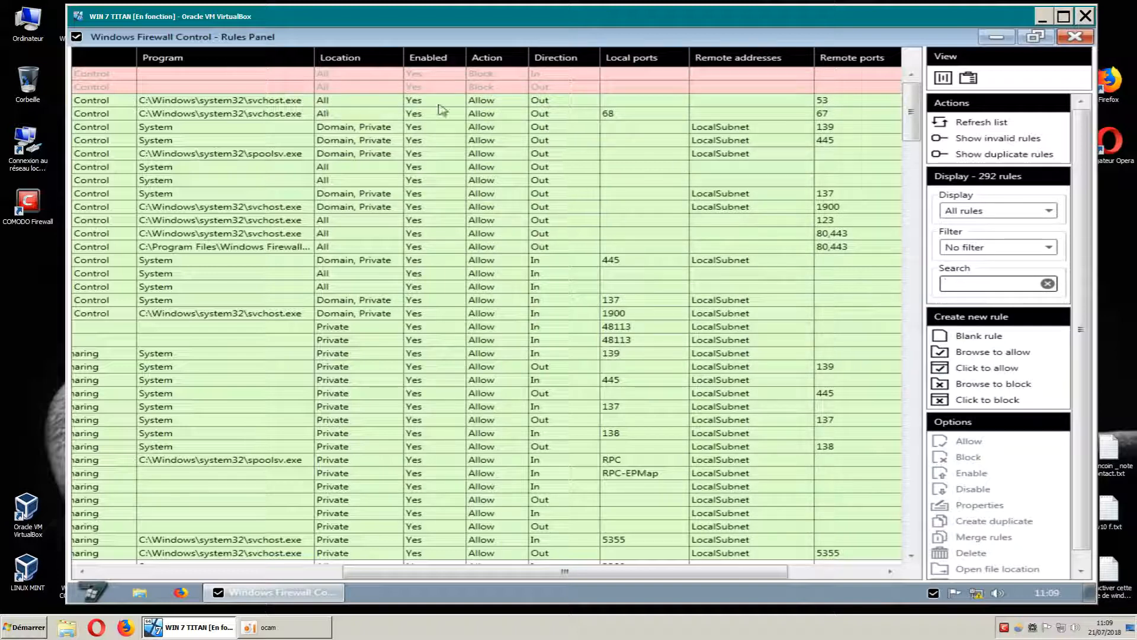
click(495, 60)
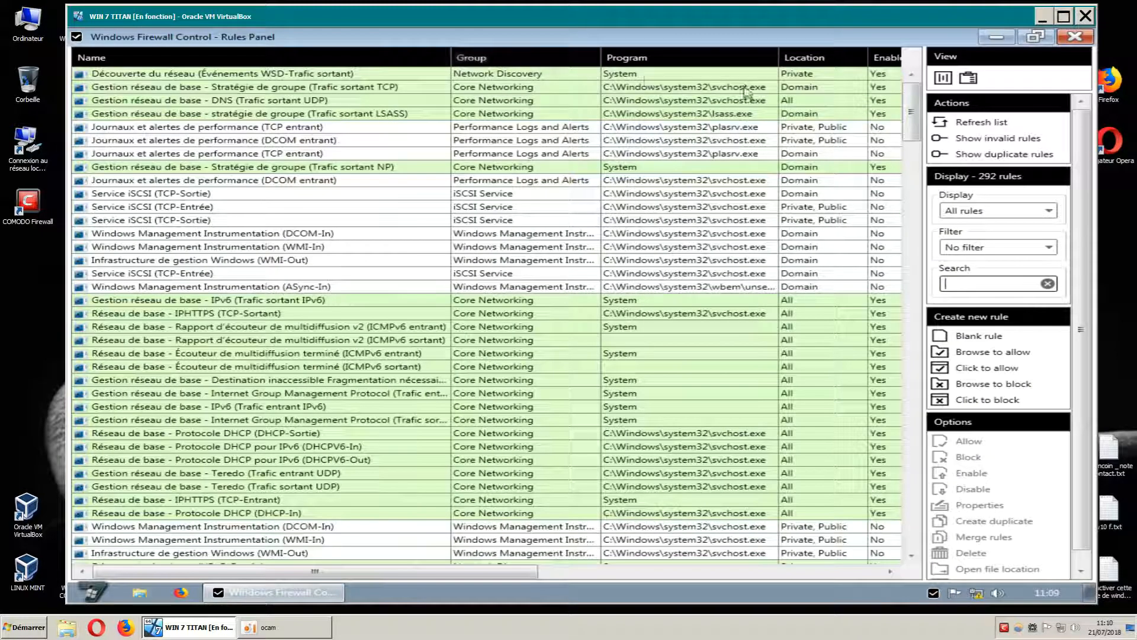
drag(519, 571, 696, 567)
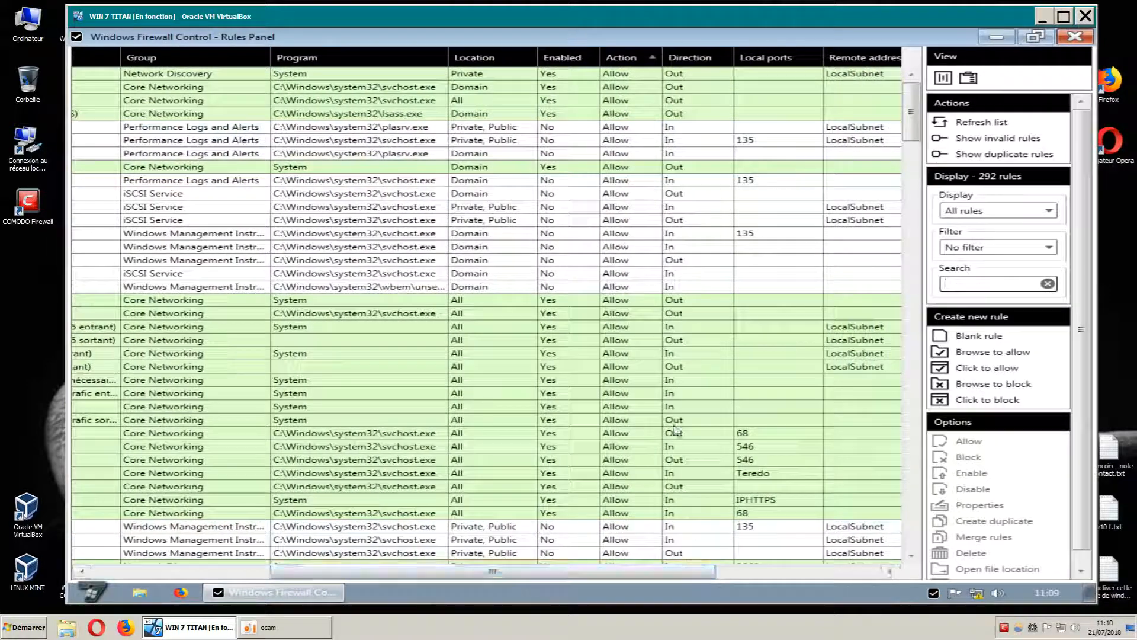
click(639, 59)
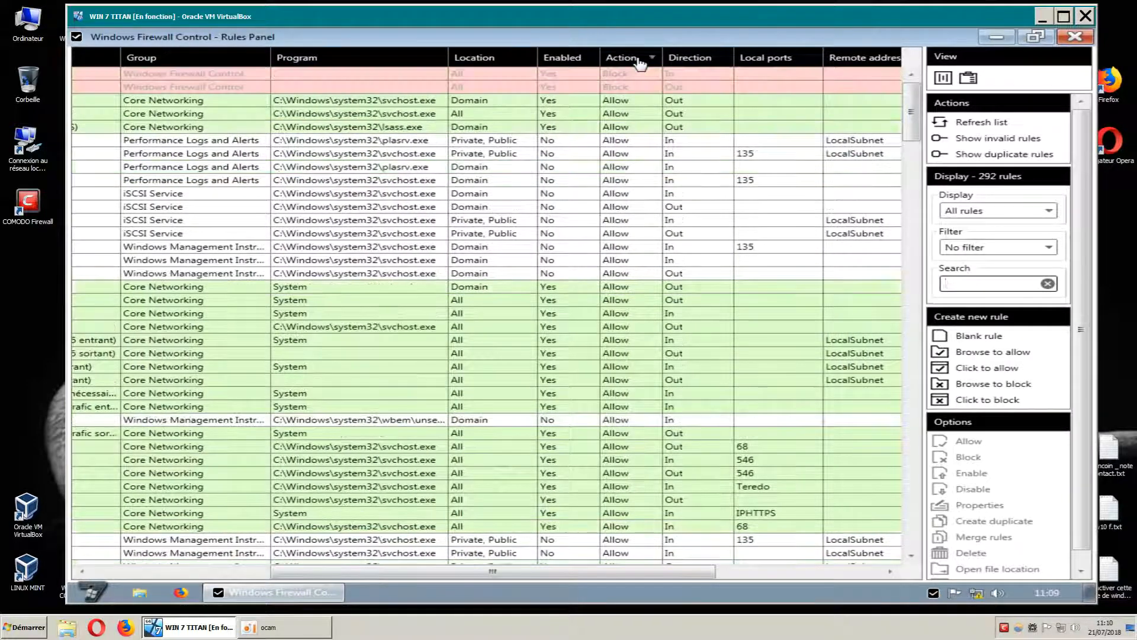
Sort the rules by enabled status with enabled rules first, and examine the enabled block and allow rules down to the disabled ones.
click(566, 59)
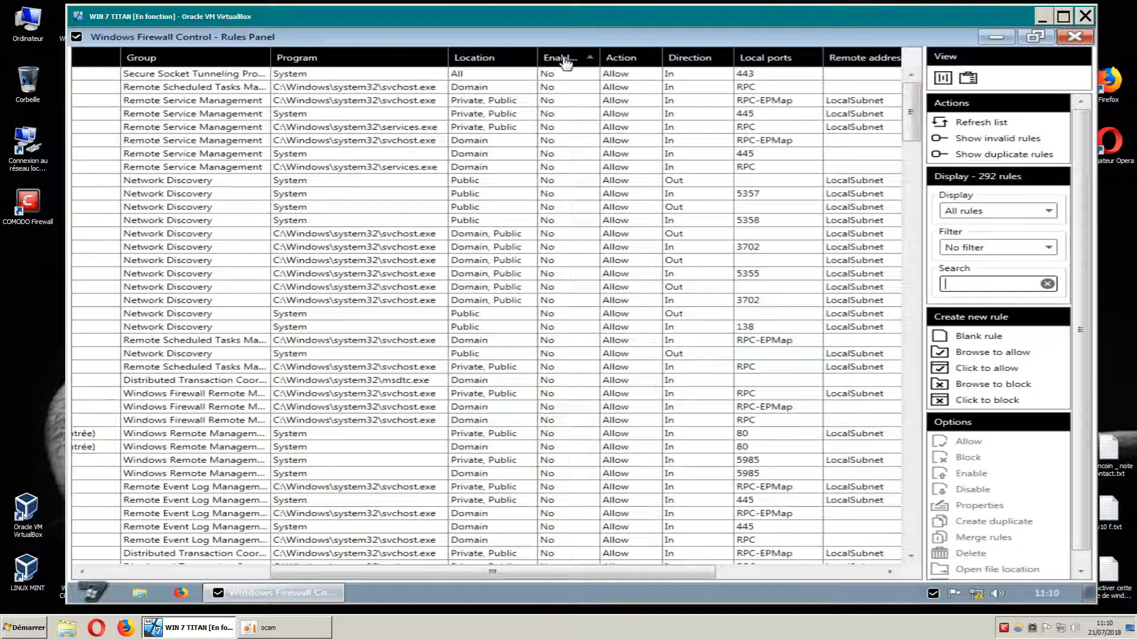
click(566, 59)
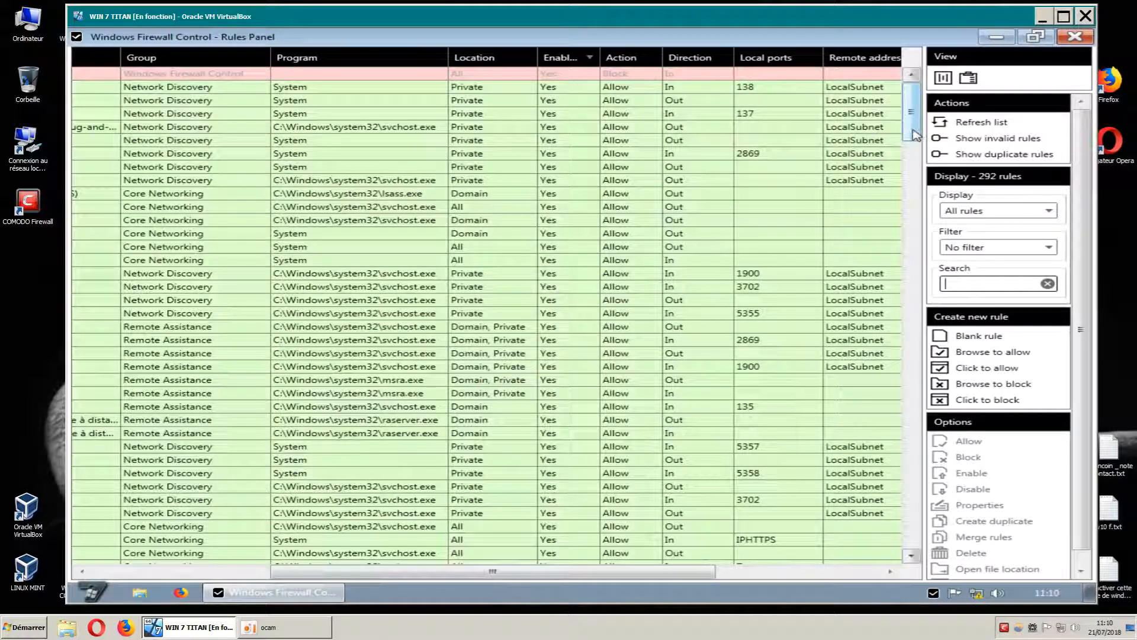
drag(913, 131, 882, 292)
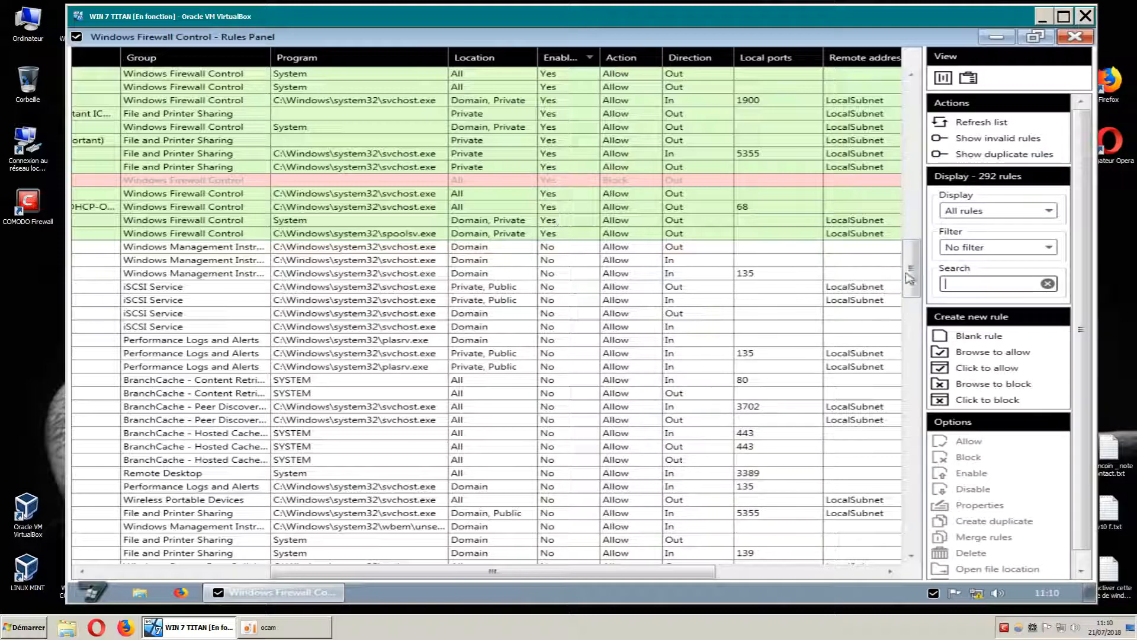
drag(910, 277, 910, 118)
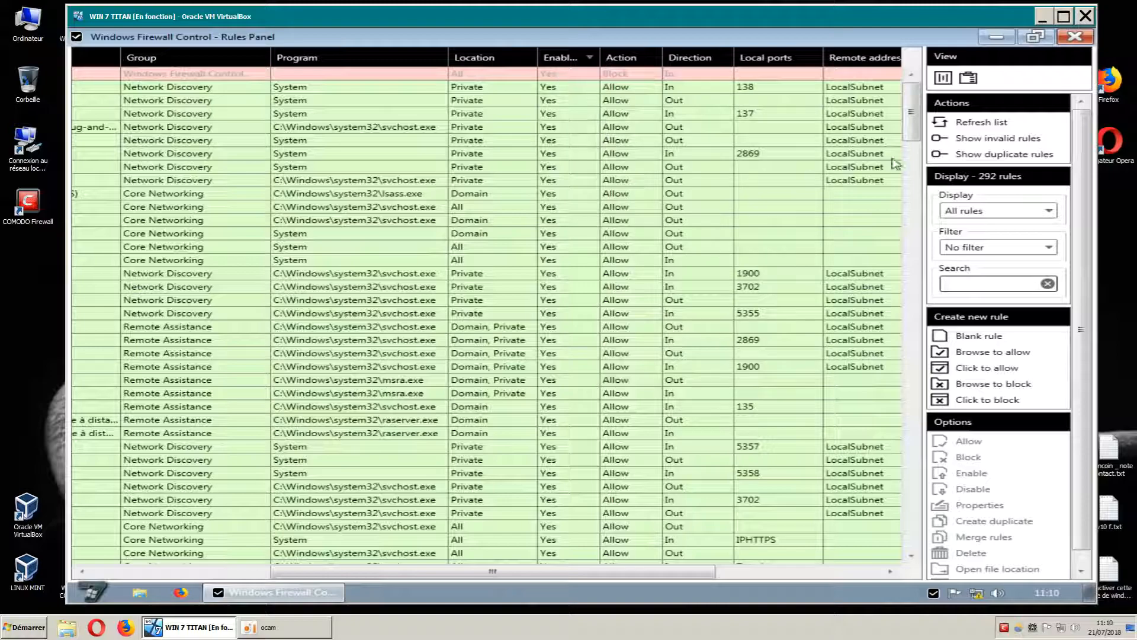
scroll(897, 177, down, 15)
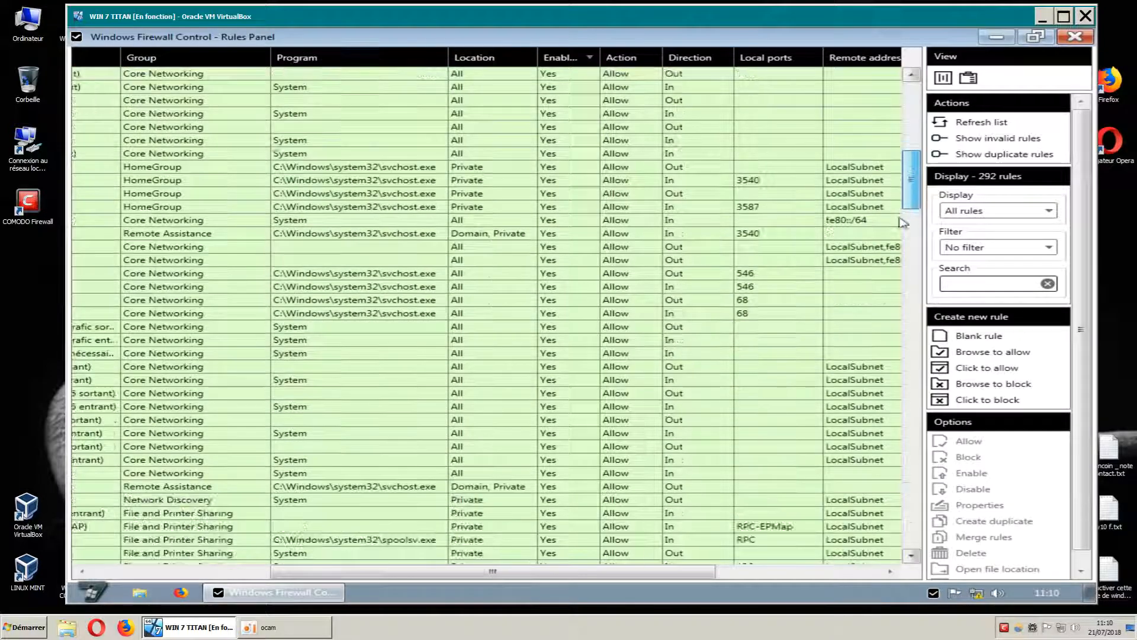
scroll(904, 222, down, 15)
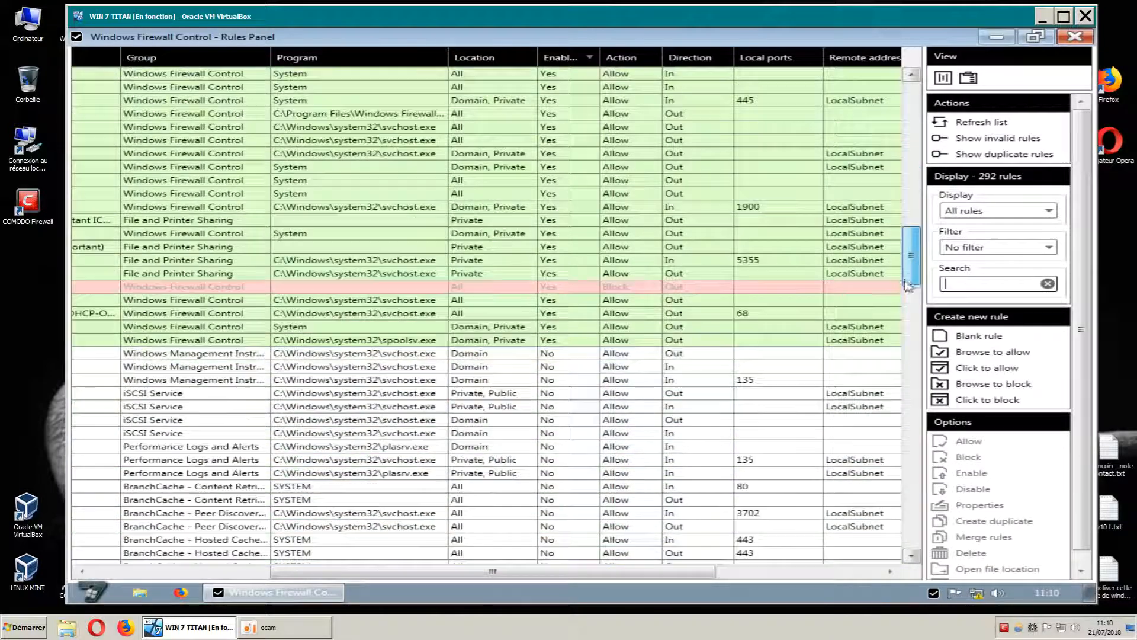
scroll(908, 286, down, 1)
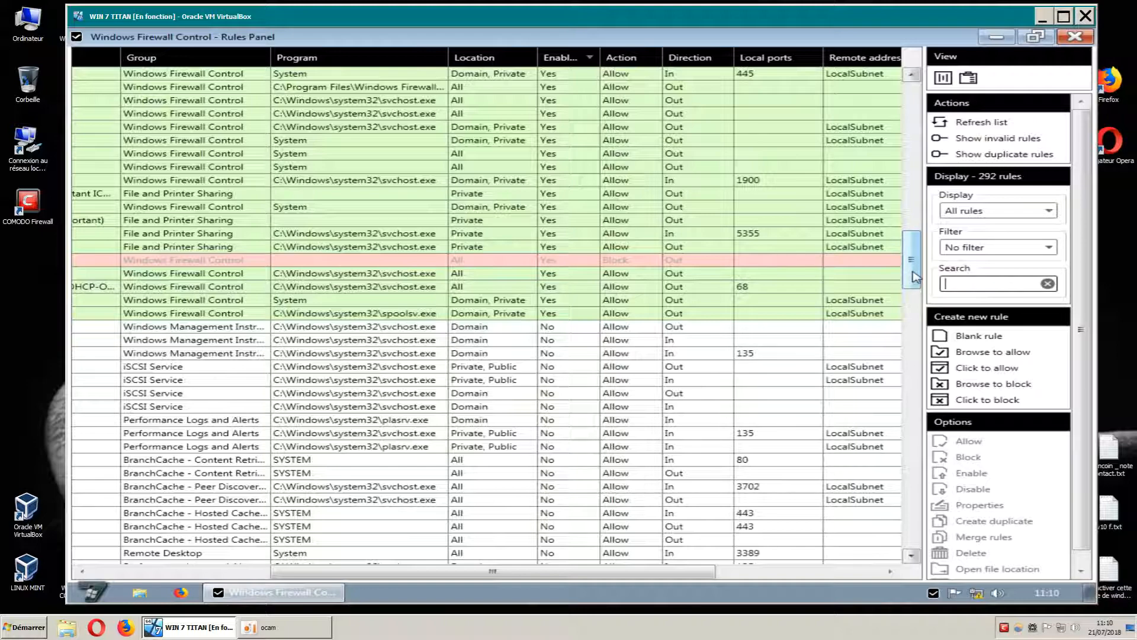
drag(917, 276, 917, 292)
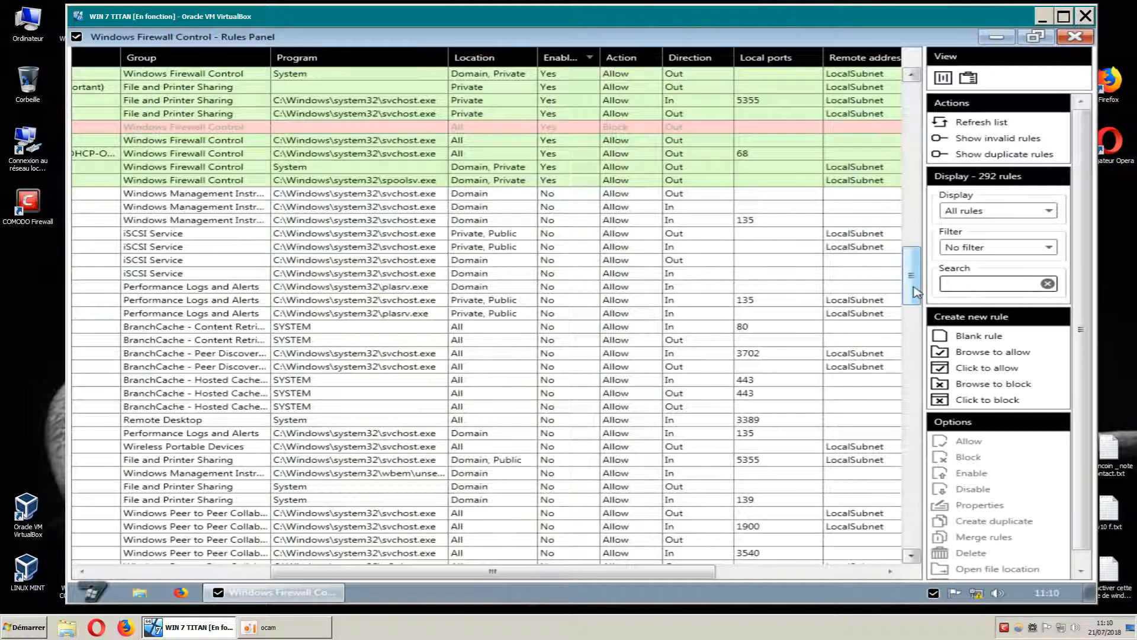
drag(916, 291, 920, 117)
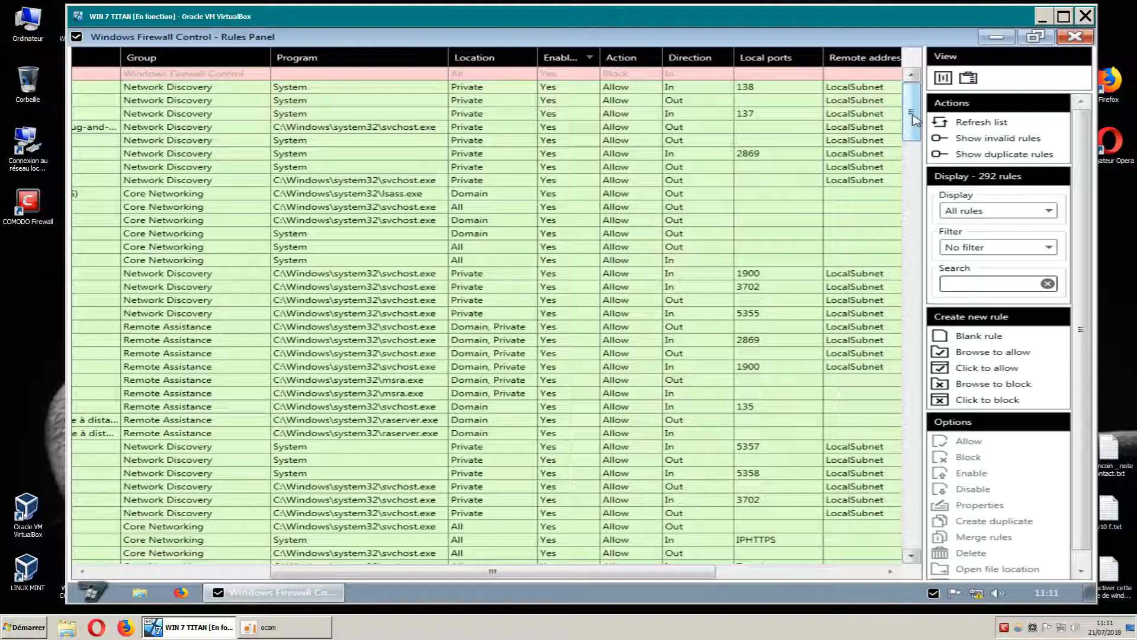
drag(912, 120, 841, 108)
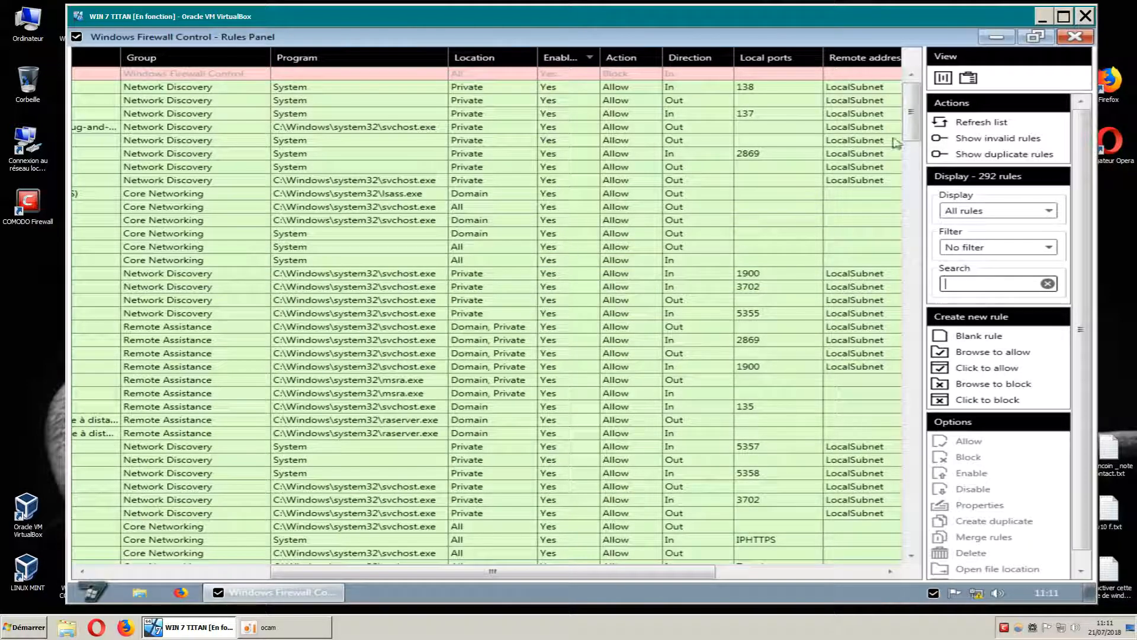
drag(910, 135, 911, 165)
Close the Rules Panel and switch the firewall profile to Medium Filtering from the notification area.
click(1075, 37)
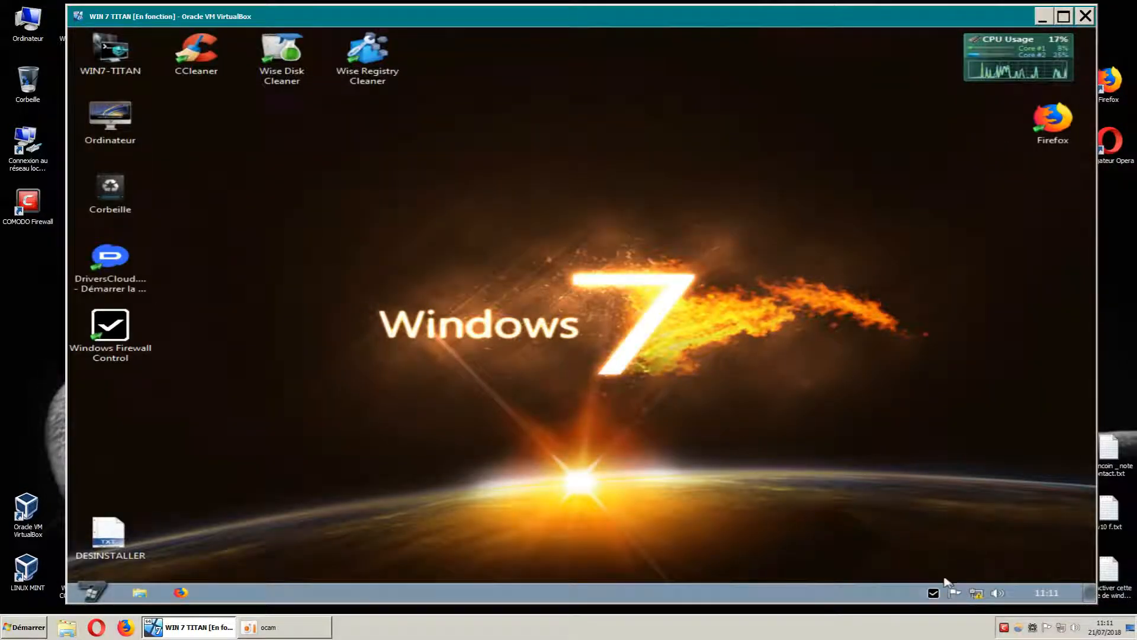
right_click(933, 592)
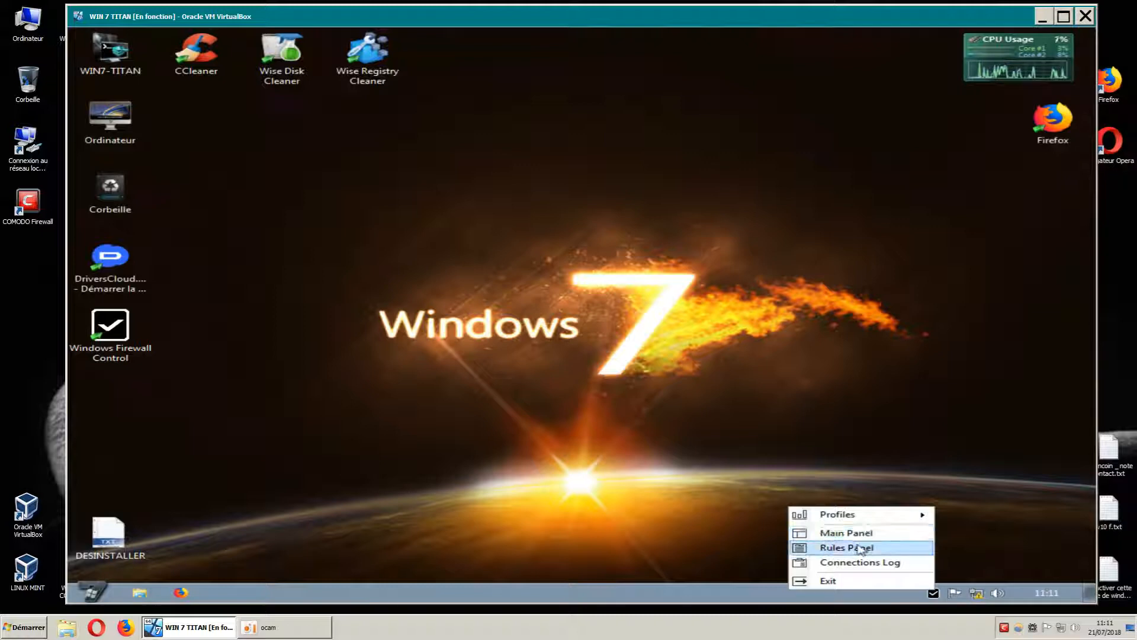
mouse_move(876, 514)
click(976, 535)
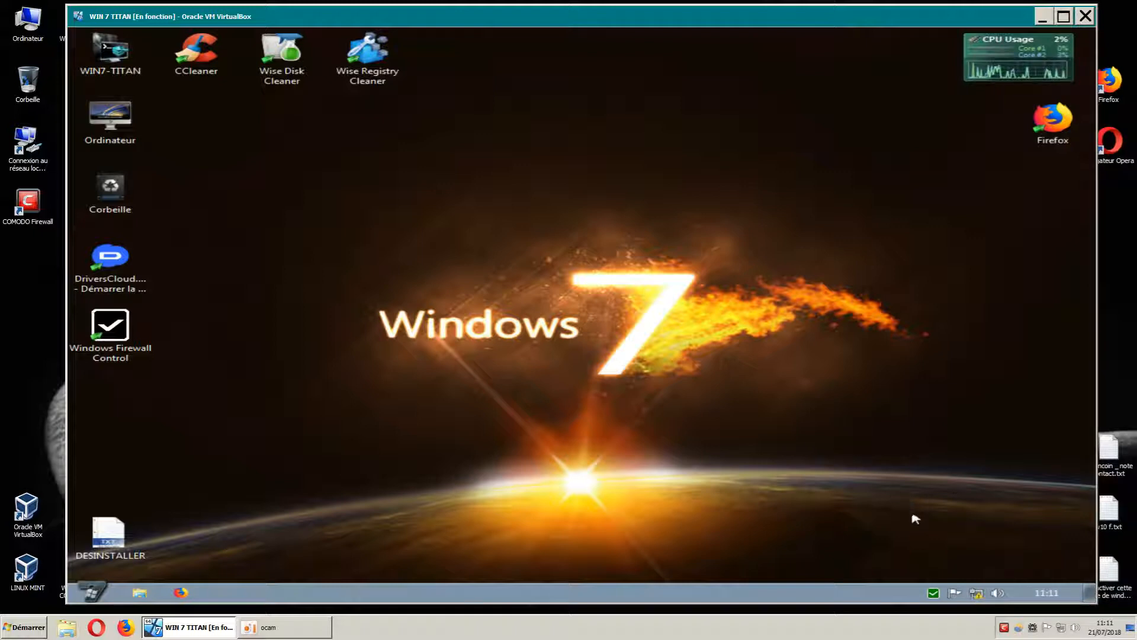
Reopen the Rules Panel, examine the Medium Filtering rules' groups, programs, locations, actions, directions and local ports, and close it.
right_click(933, 593)
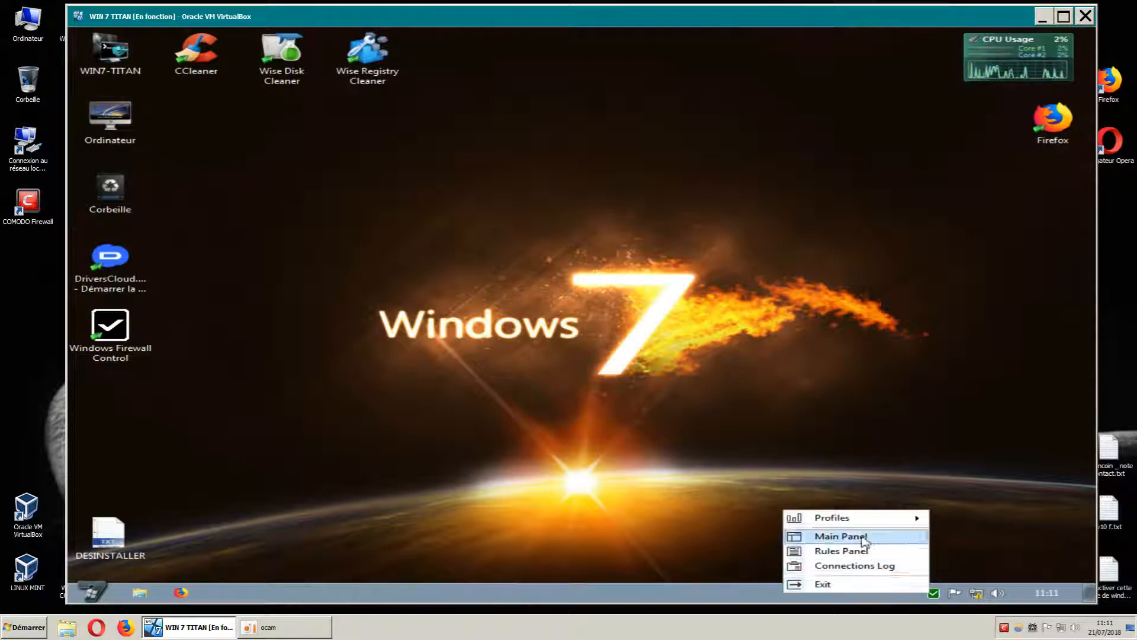
click(836, 550)
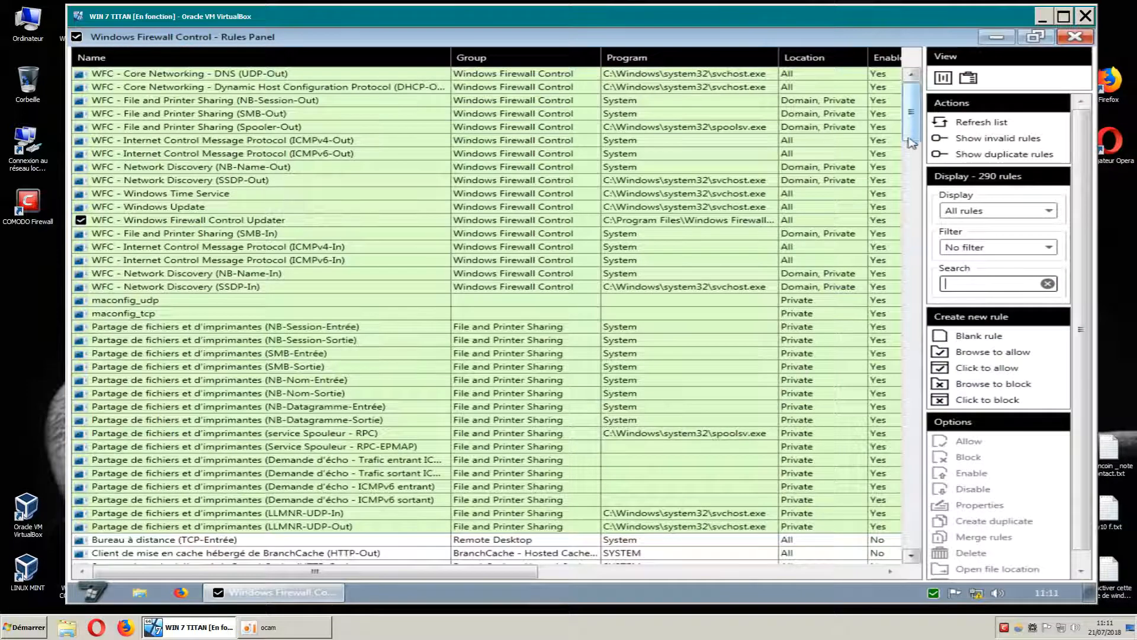
mouse_move(911, 135)
mouse_down()
mouse_move(910, 150)
mouse_move(910, 113)
mouse_up()
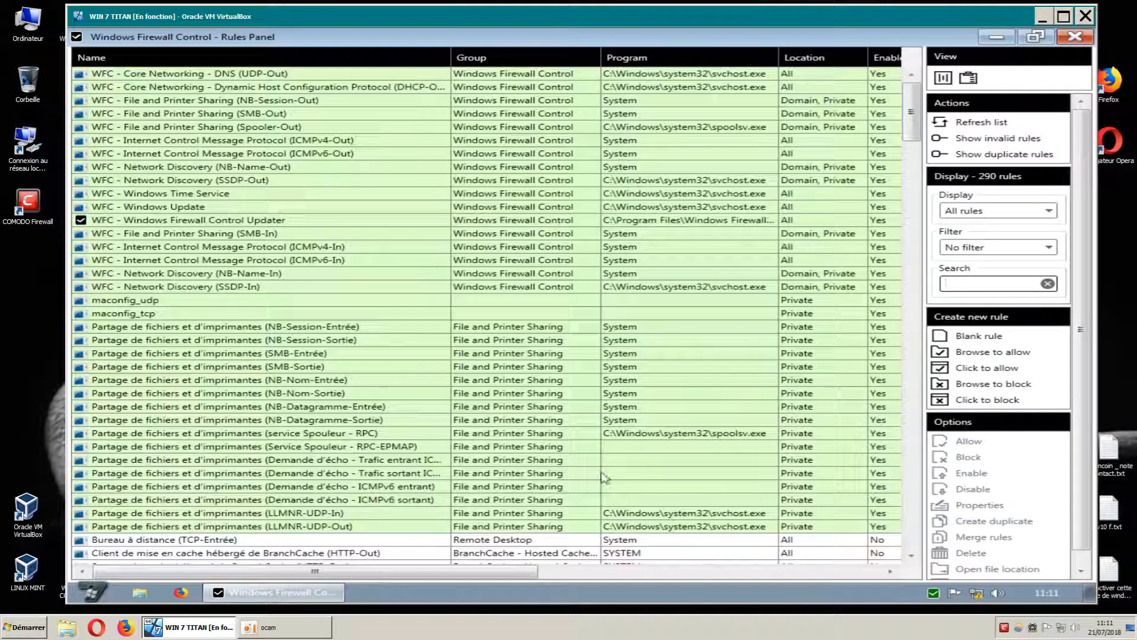
drag(540, 571, 625, 65)
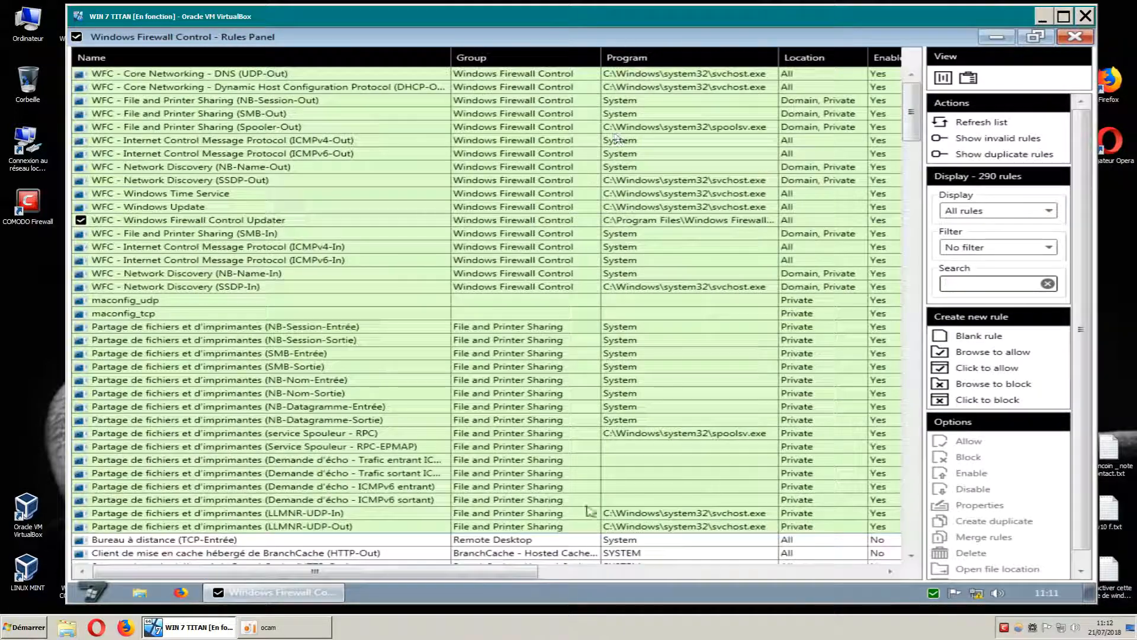
drag(535, 573, 702, 577)
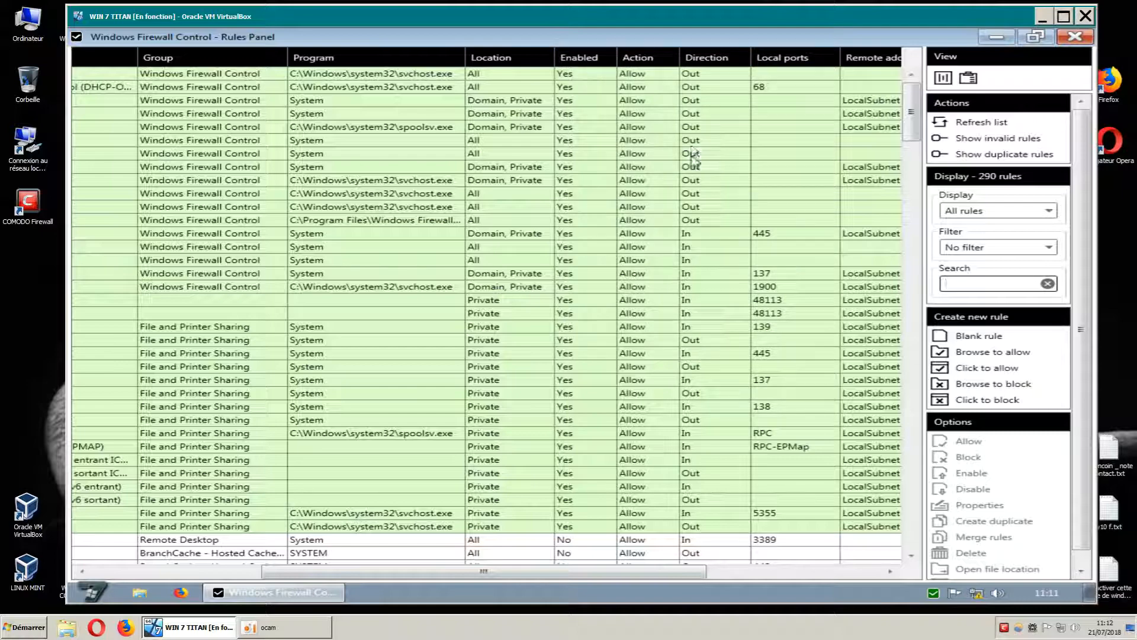
drag(912, 135, 912, 110)
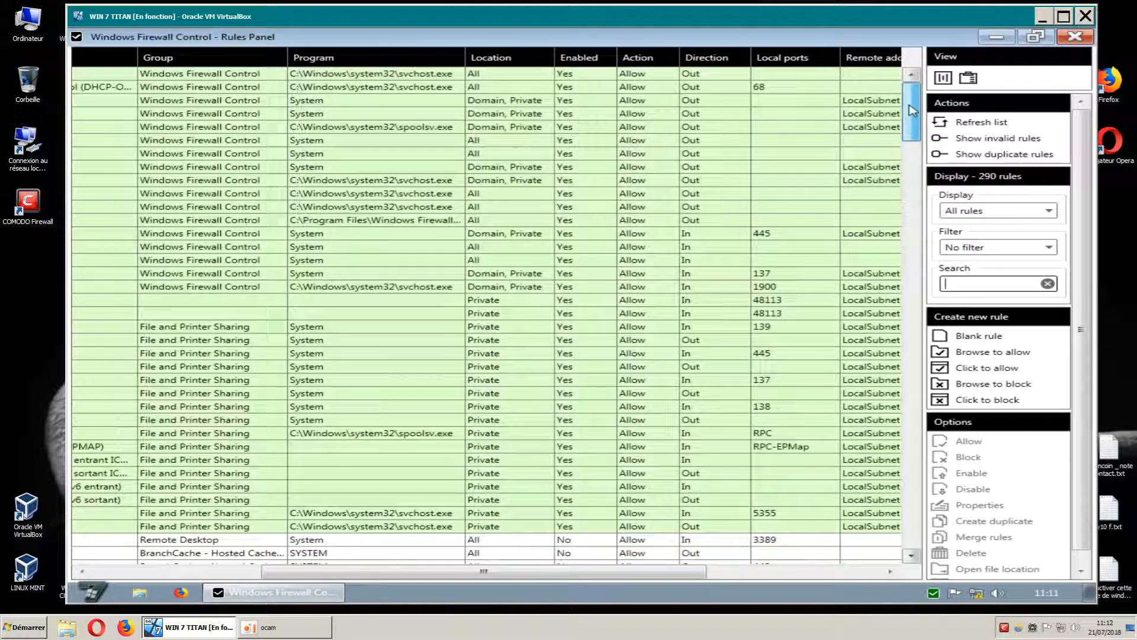
drag(644, 576, 600, 578)
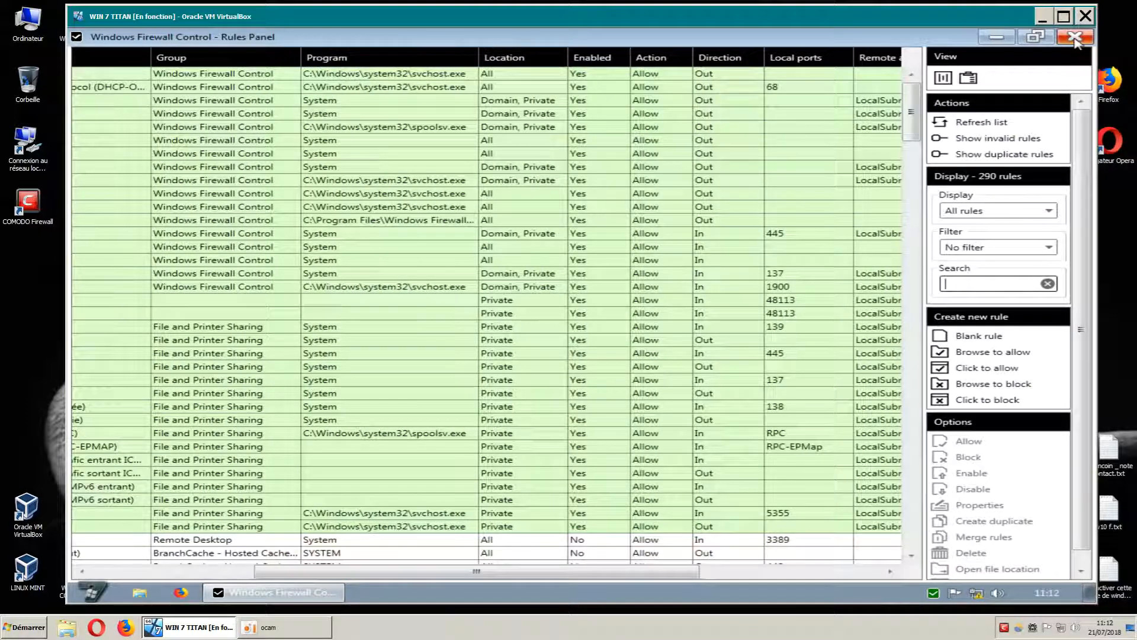
click(1075, 38)
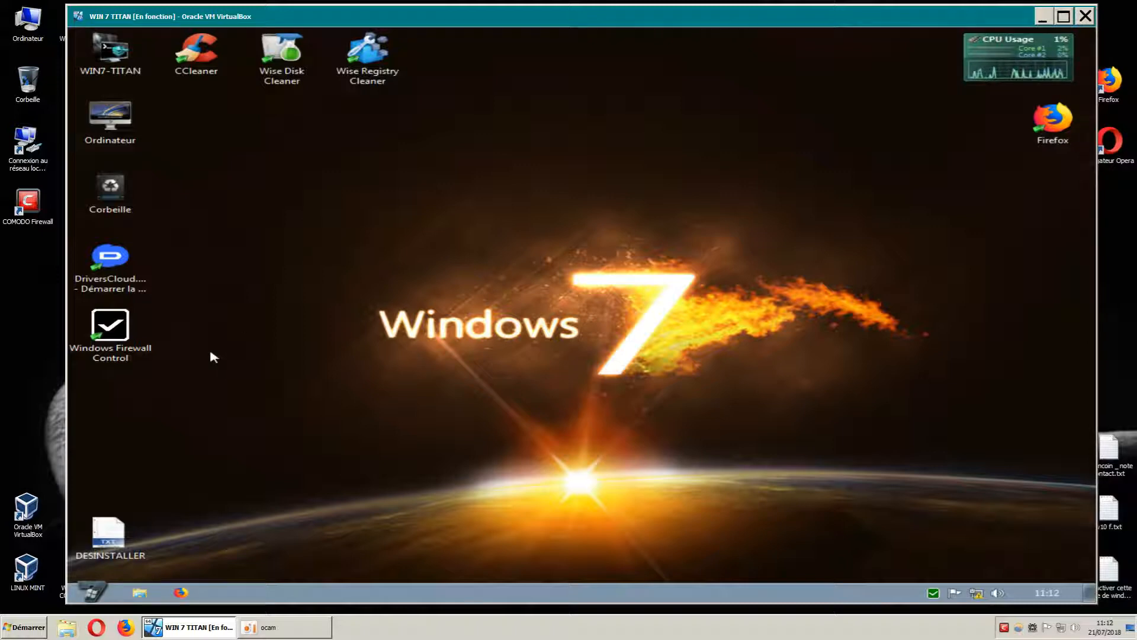
Open the main window, compare the filtering profiles with the direction and location settings for new rules, and close it.
double_click(121, 331)
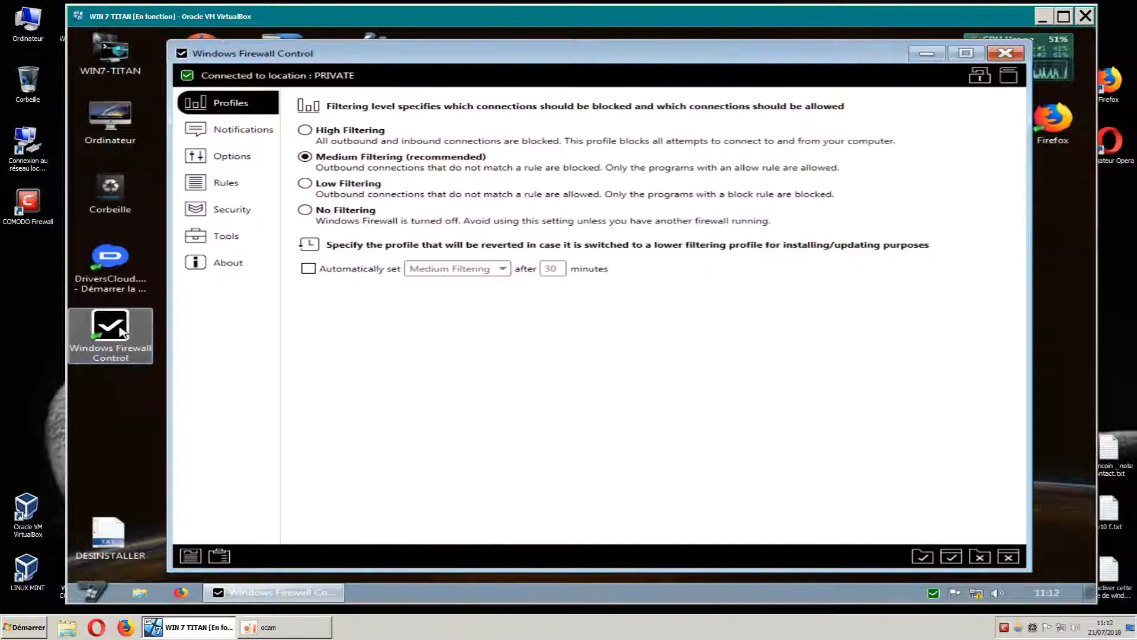
click(225, 187)
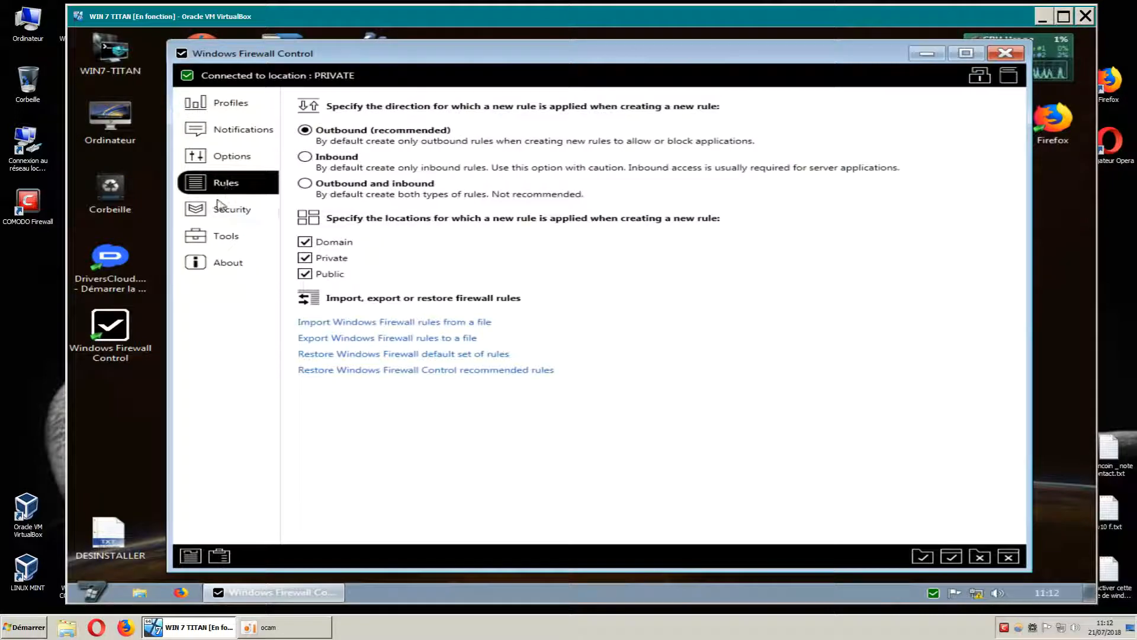
click(240, 105)
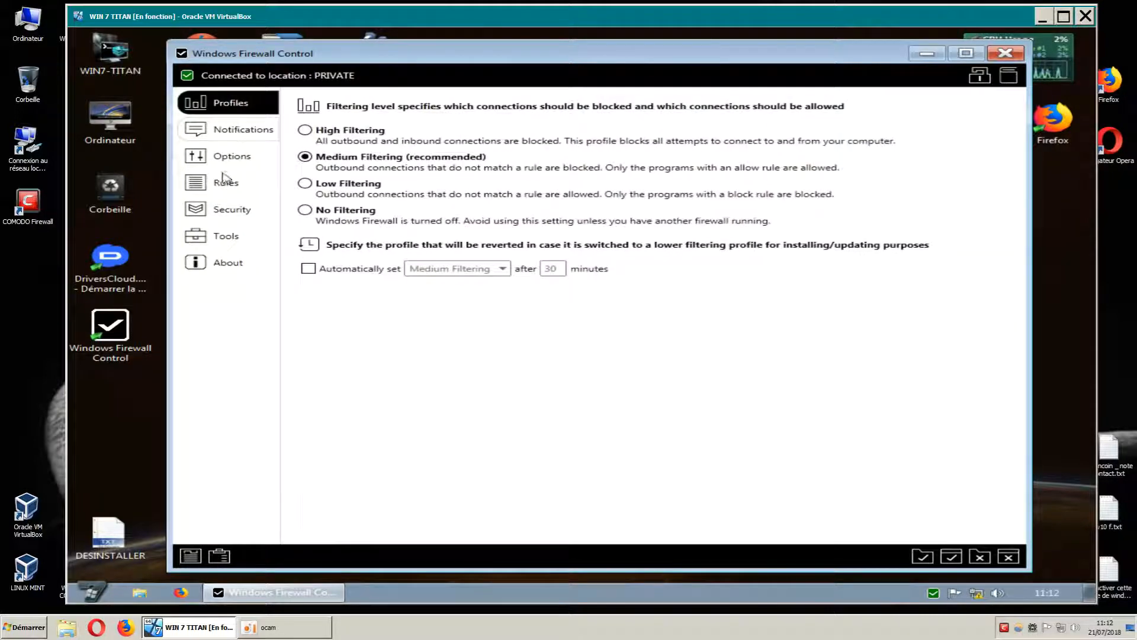
click(223, 184)
click(237, 107)
click(233, 188)
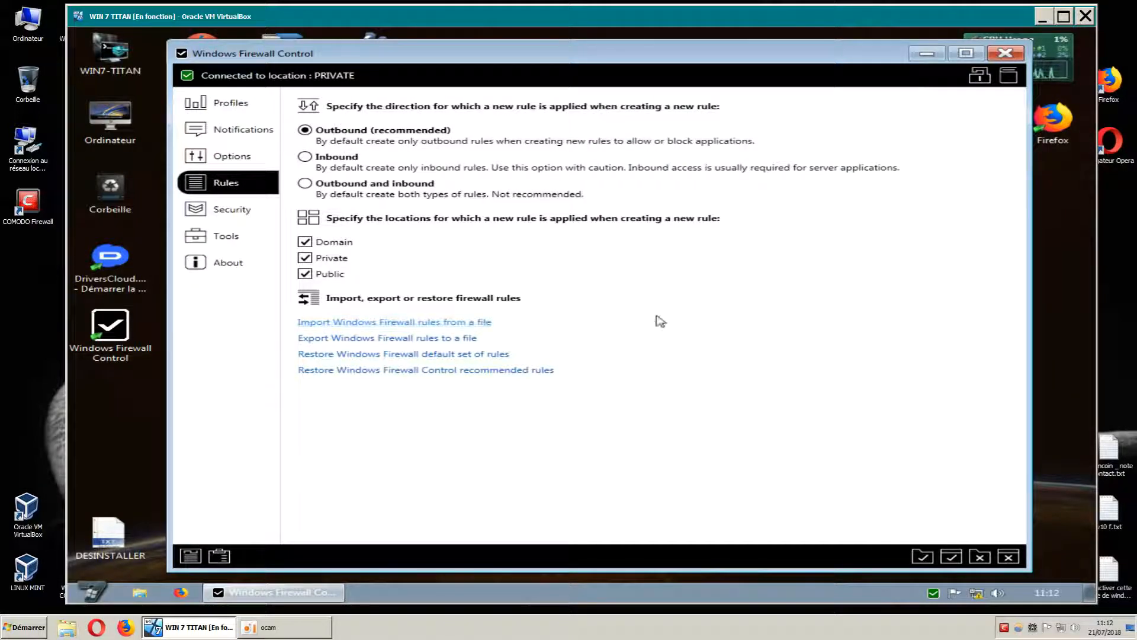
click(1005, 54)
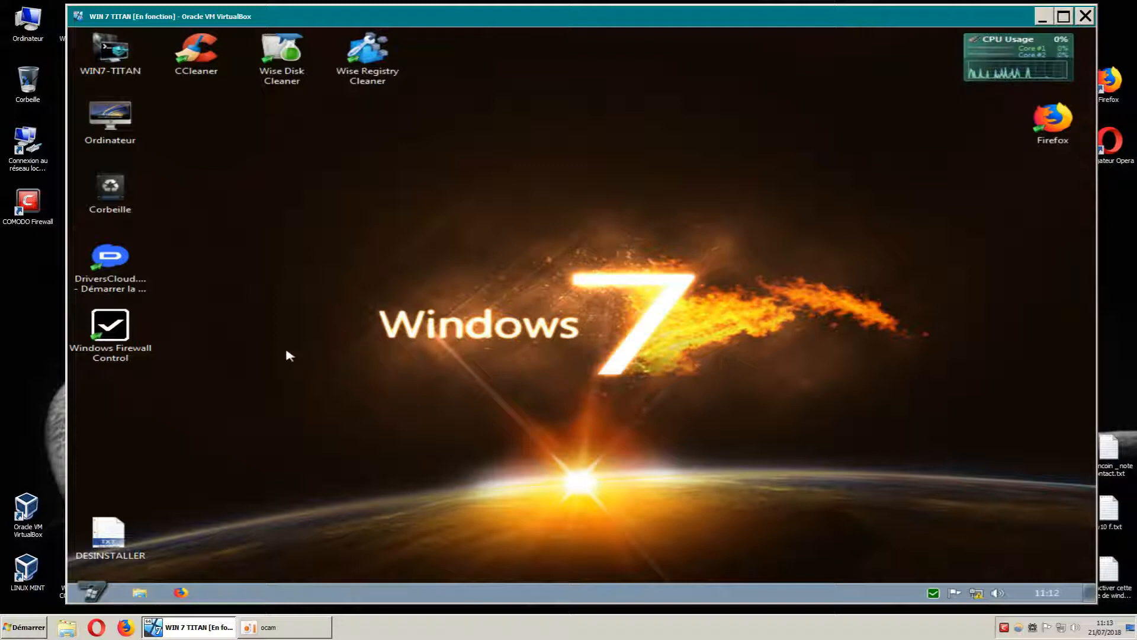
View the Shell Integration option in the main window, and check the Wise Registry Cleaner shortcut's context menu before returning to the options.
double_click(127, 333)
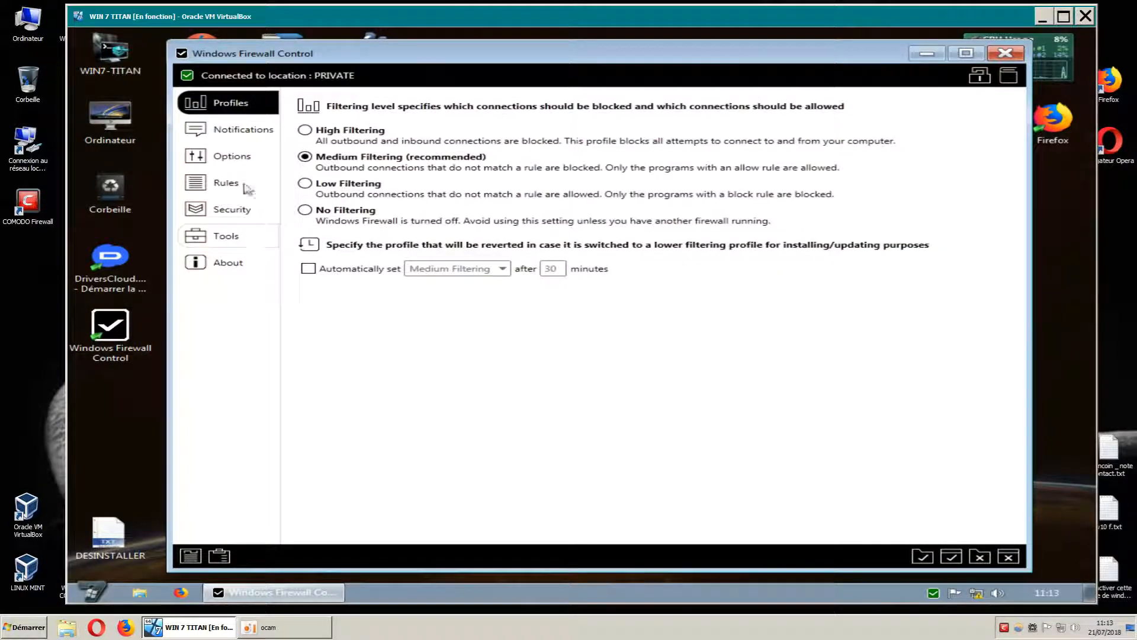
click(243, 161)
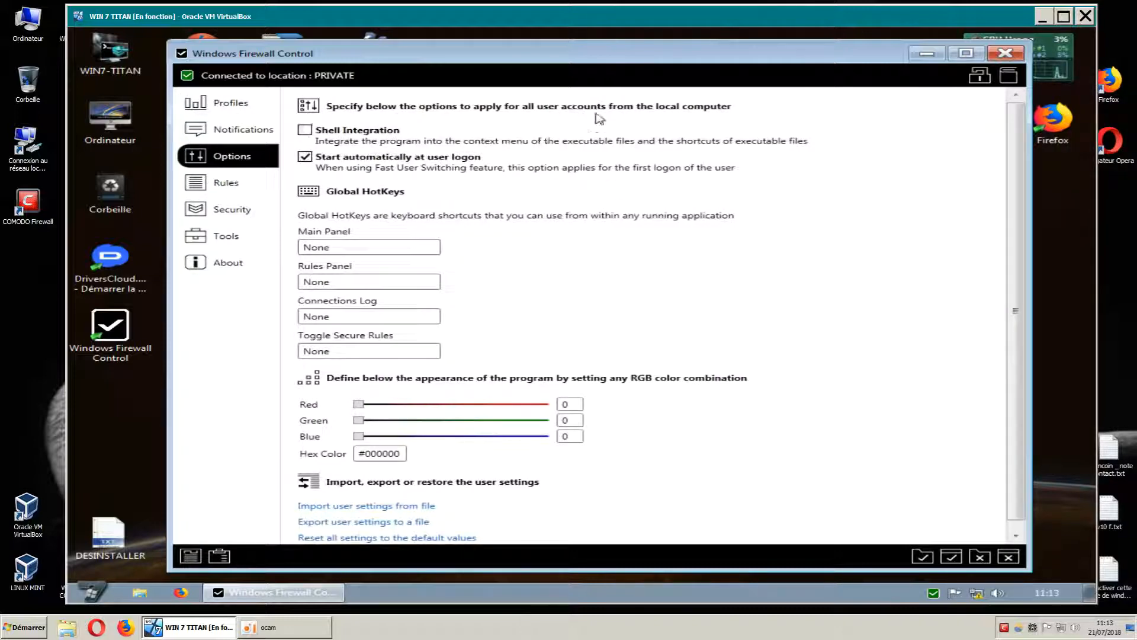
click(921, 56)
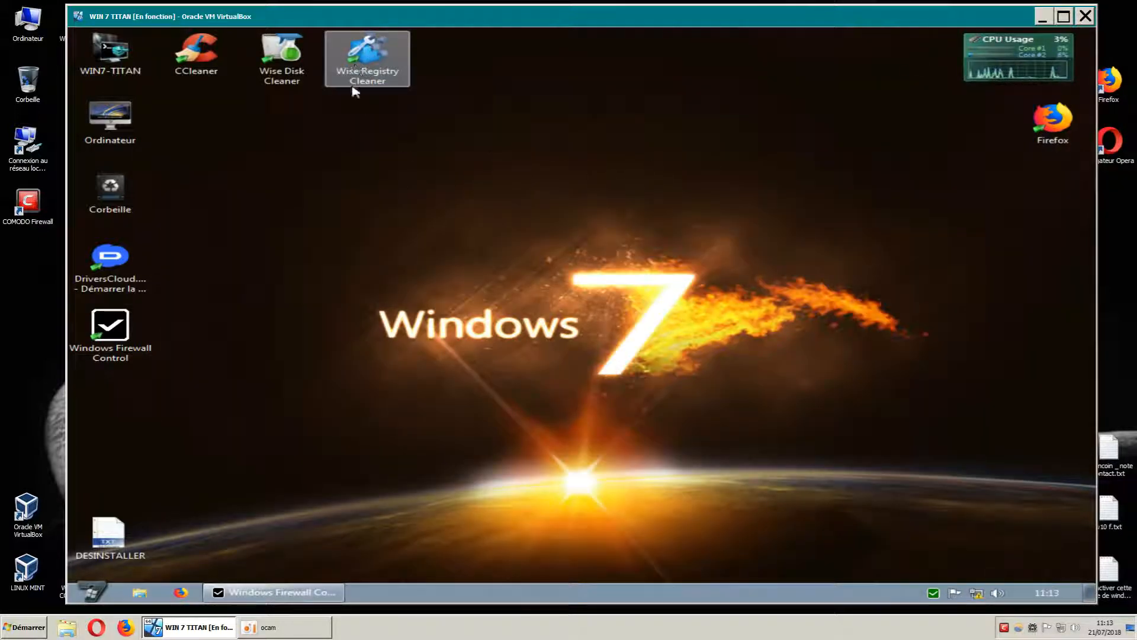
right_click(370, 60)
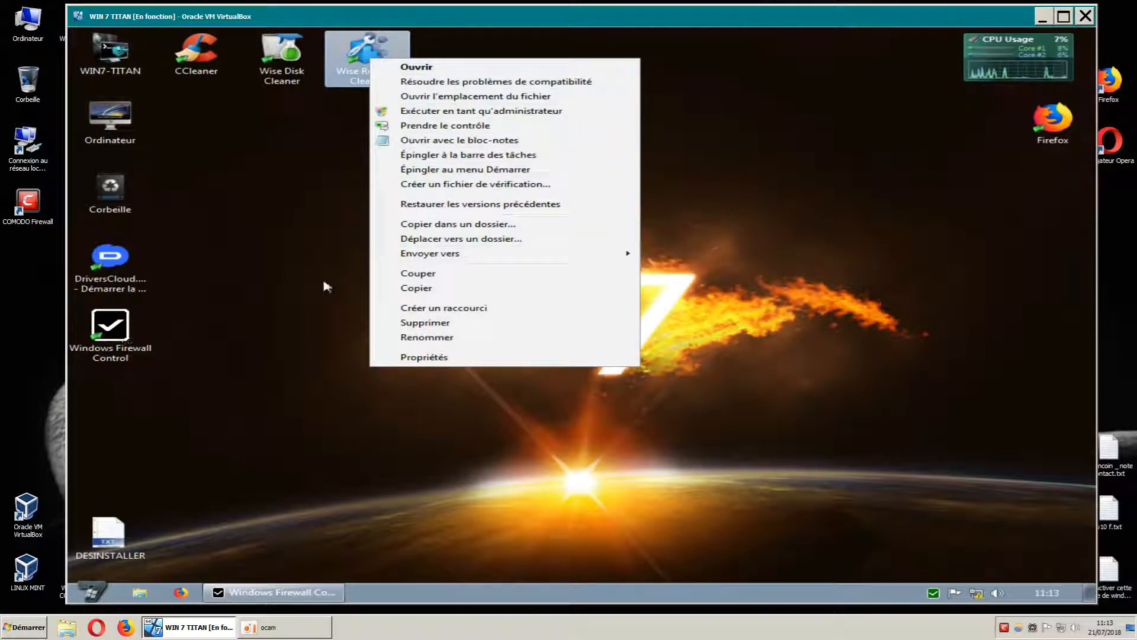
click(308, 335)
click(293, 592)
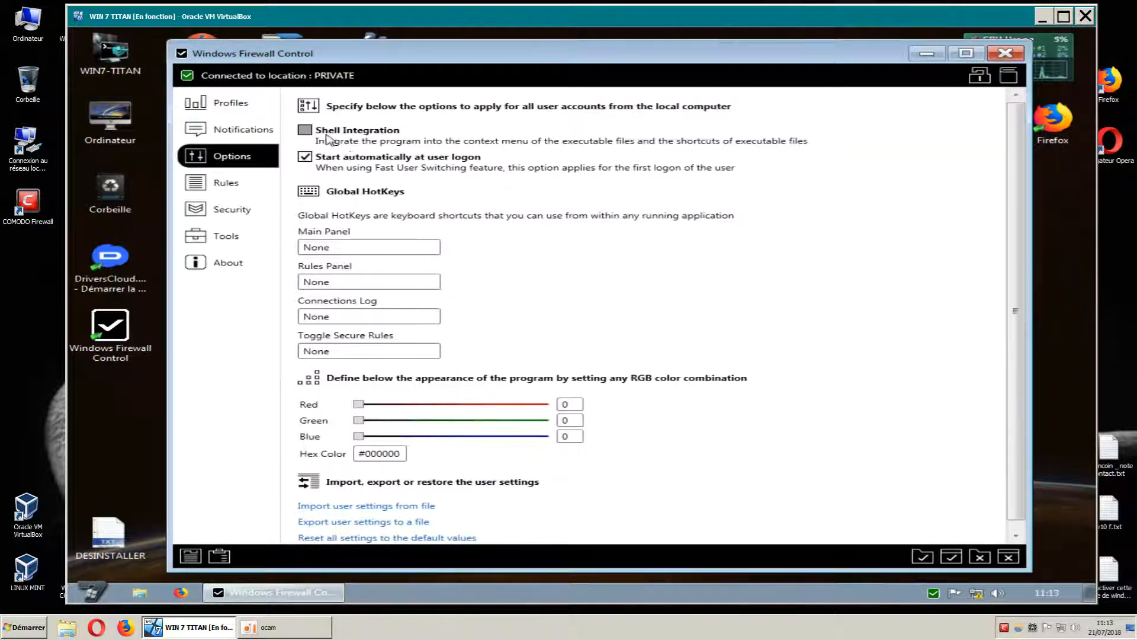
Enable Shell Integration in the options and close the Windows Firewall Control window.
click(317, 142)
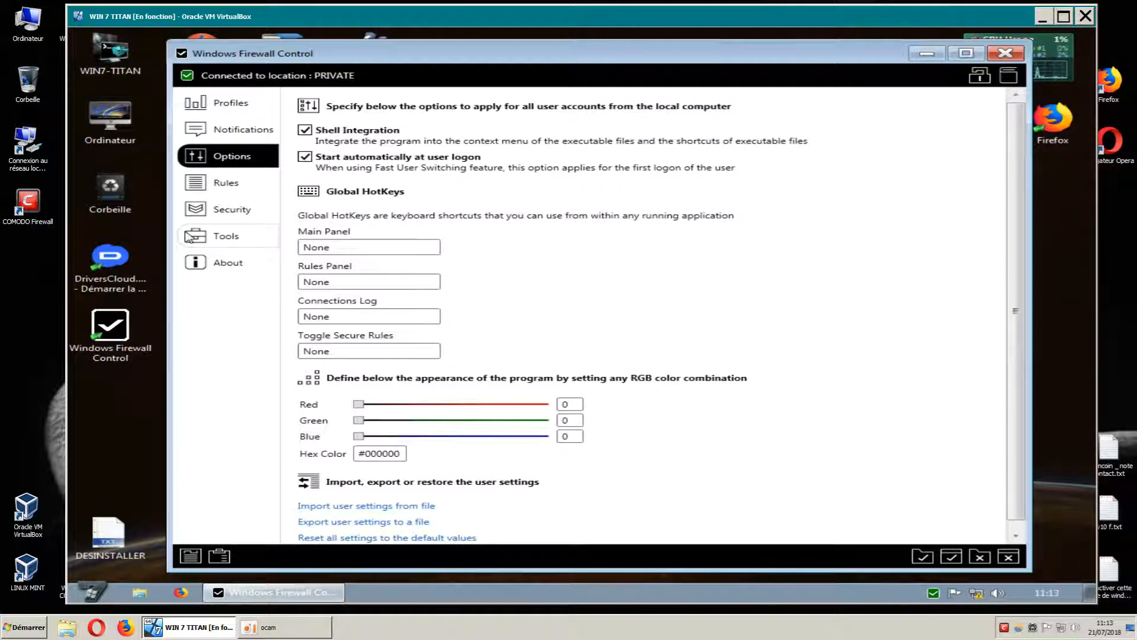
scroll(778, 397, down, 1)
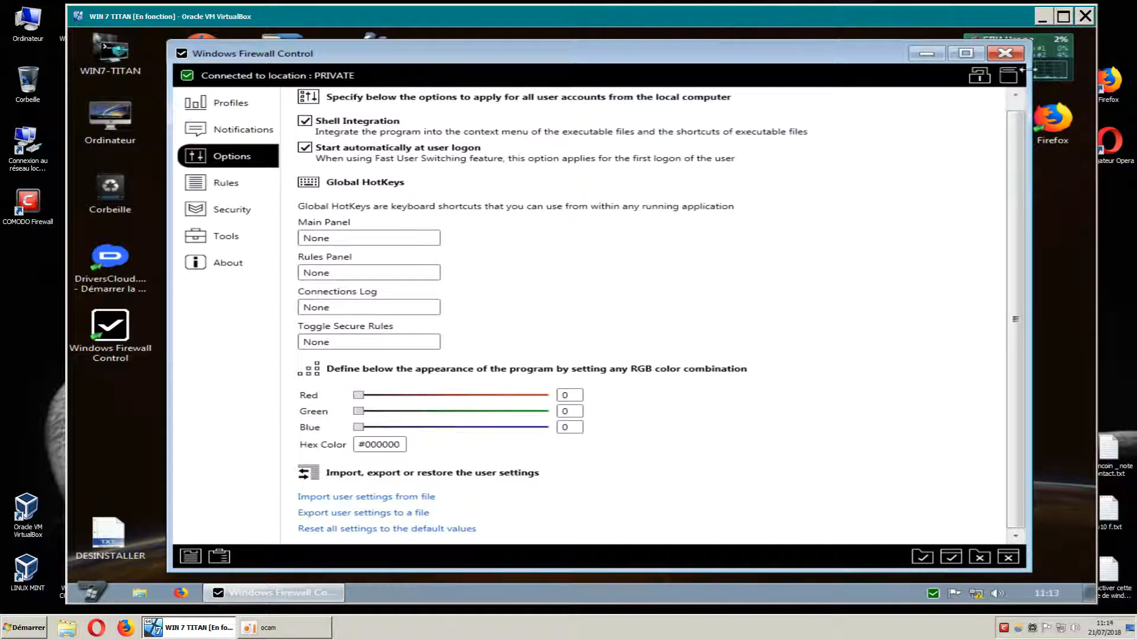
click(1005, 53)
Refresh the desktop and check the Wise Registry Cleaner shortcut's context menu for the firewall allow and block entries.
right_click(610, 160)
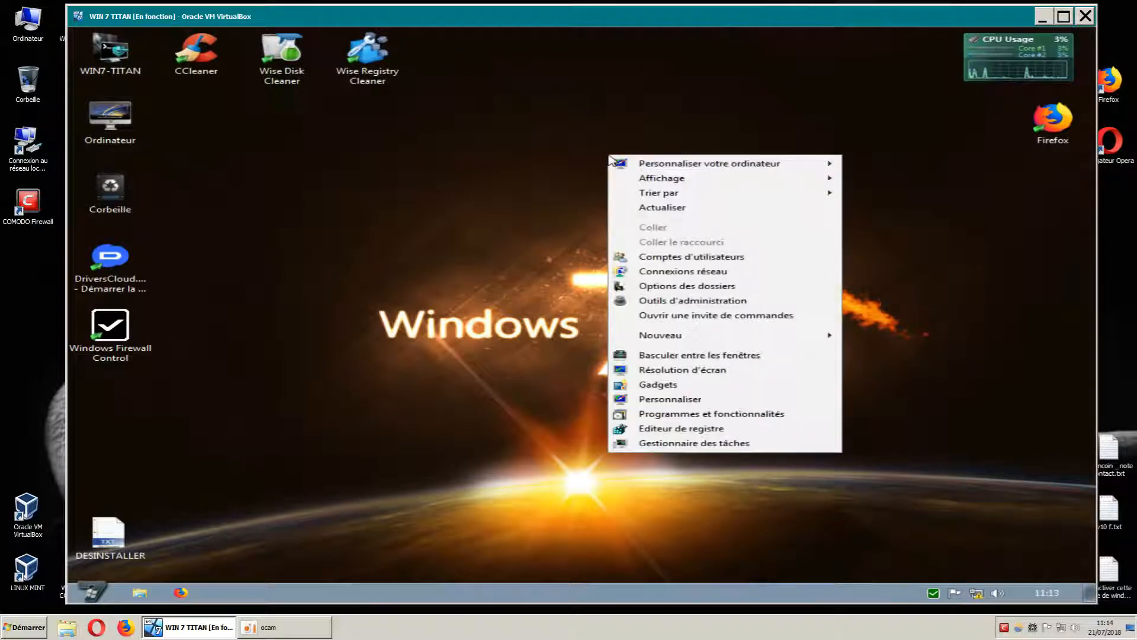
click(664, 209)
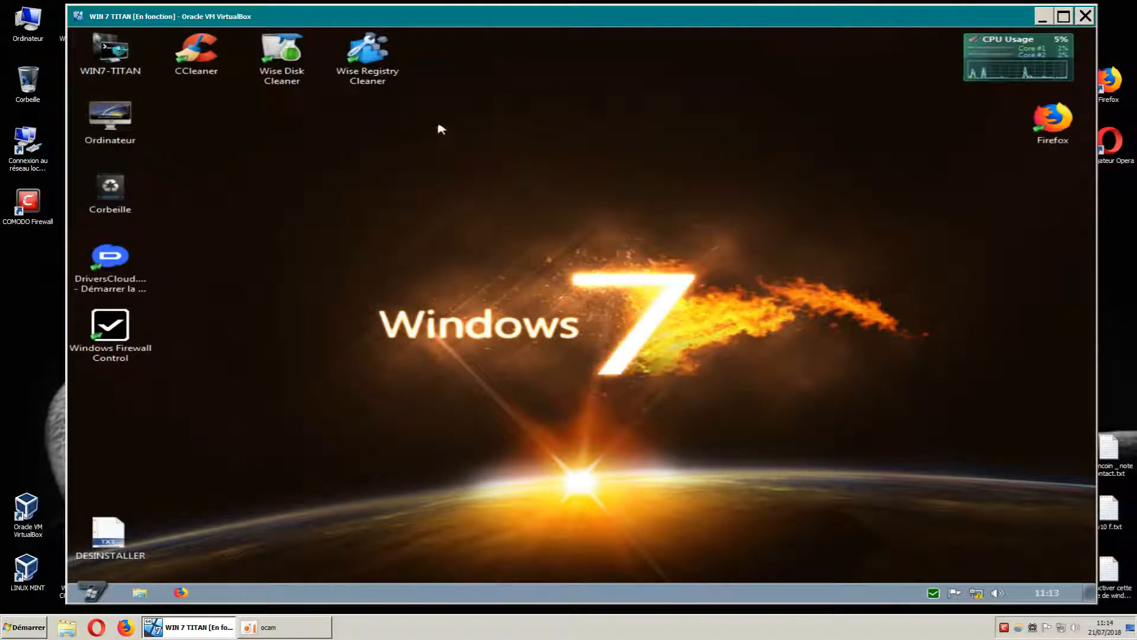
right_click(376, 57)
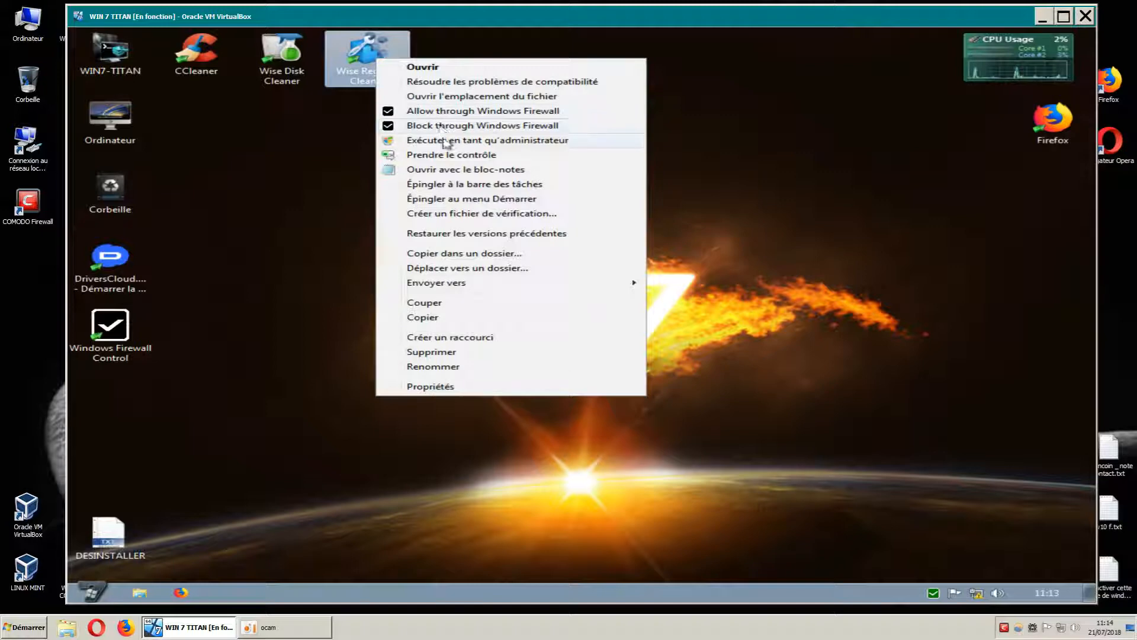
click(337, 153)
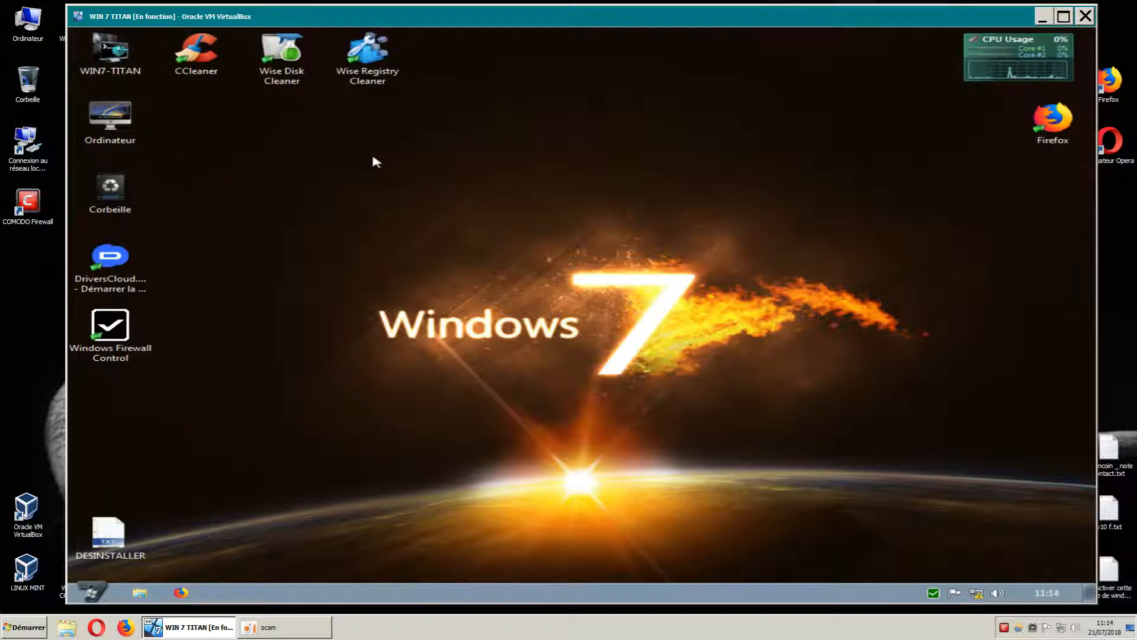
Run Windows network diagnostics for a different problem using the specific network adapter option, and close the troubleshooter.
click(977, 593)
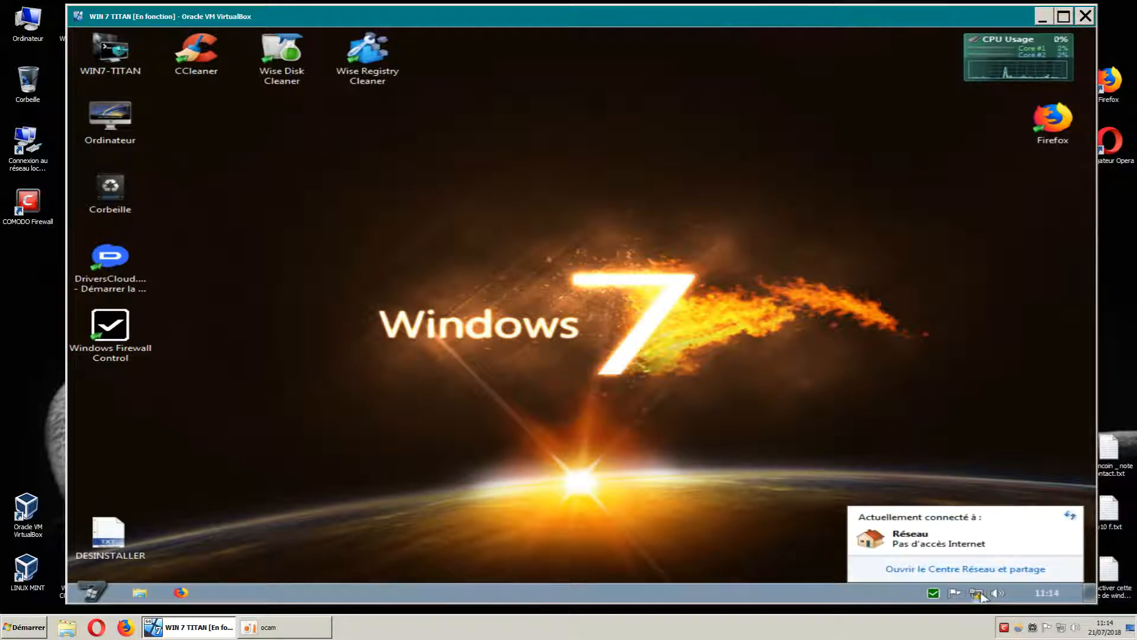
right_click(979, 594)
click(962, 572)
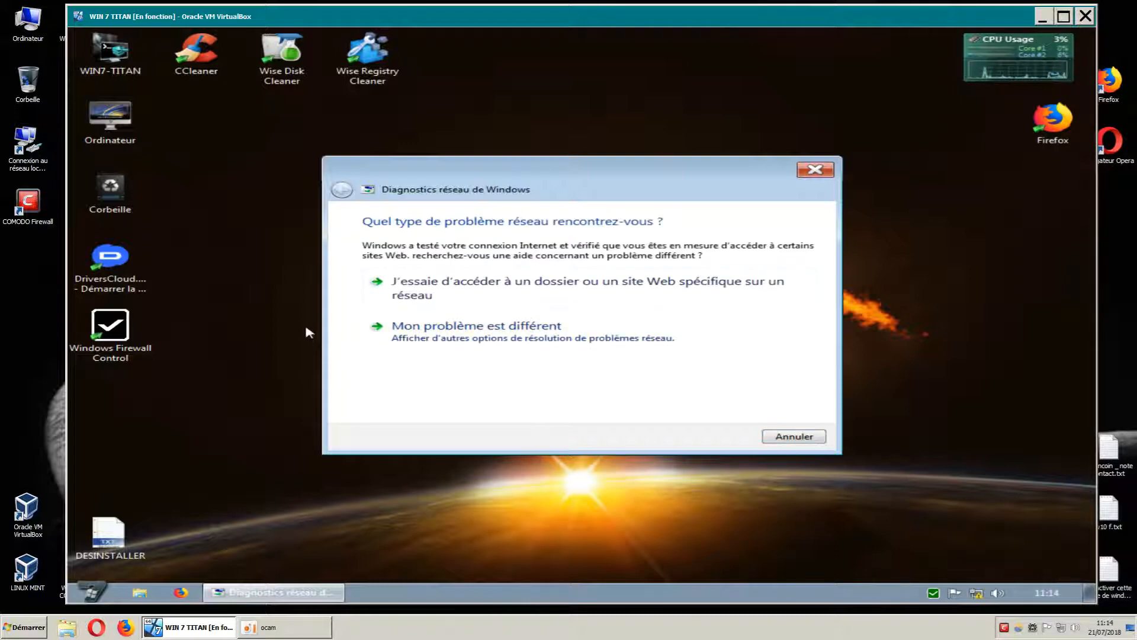
click(409, 333)
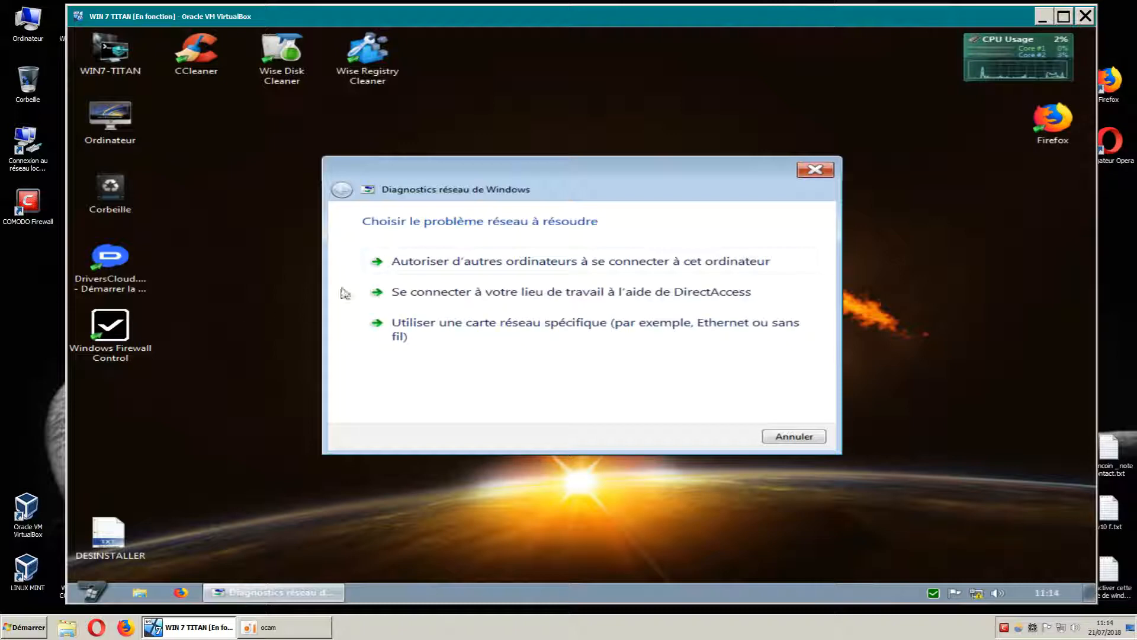
click(692, 327)
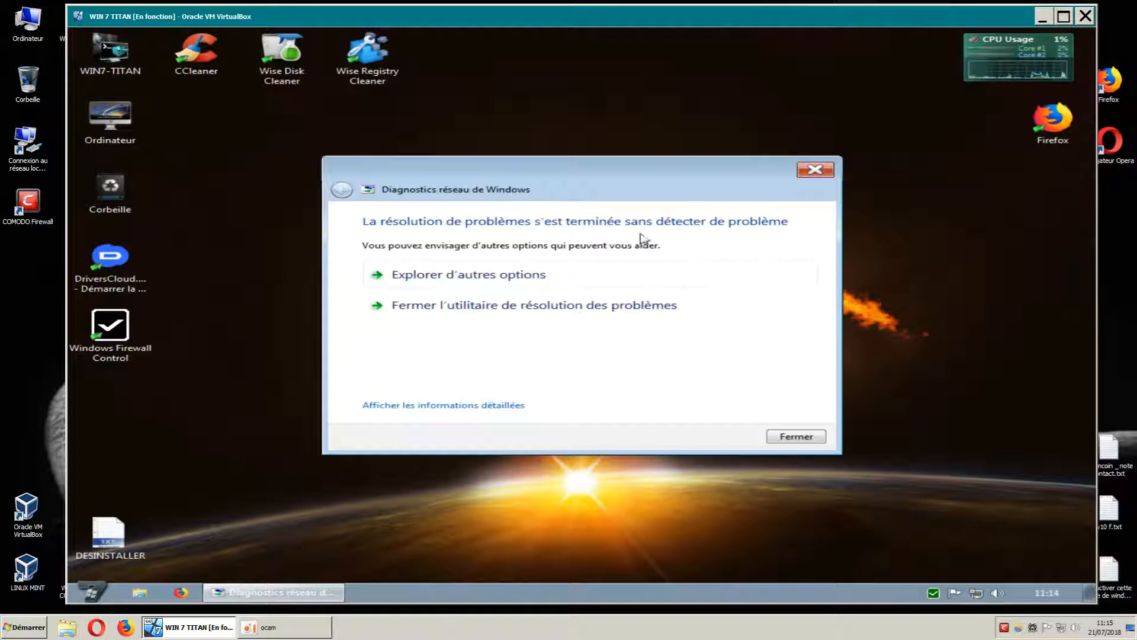
click(815, 171)
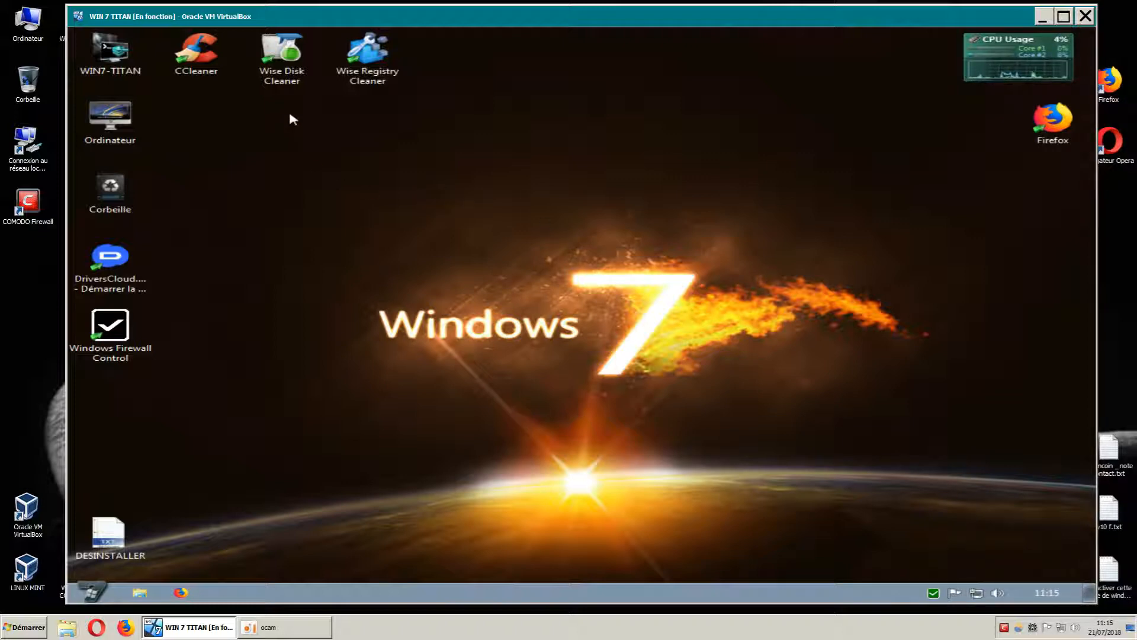
View the Wise Disk Cleaner shortcut's context menu with its firewall entries and dismiss it.
right_click(279, 61)
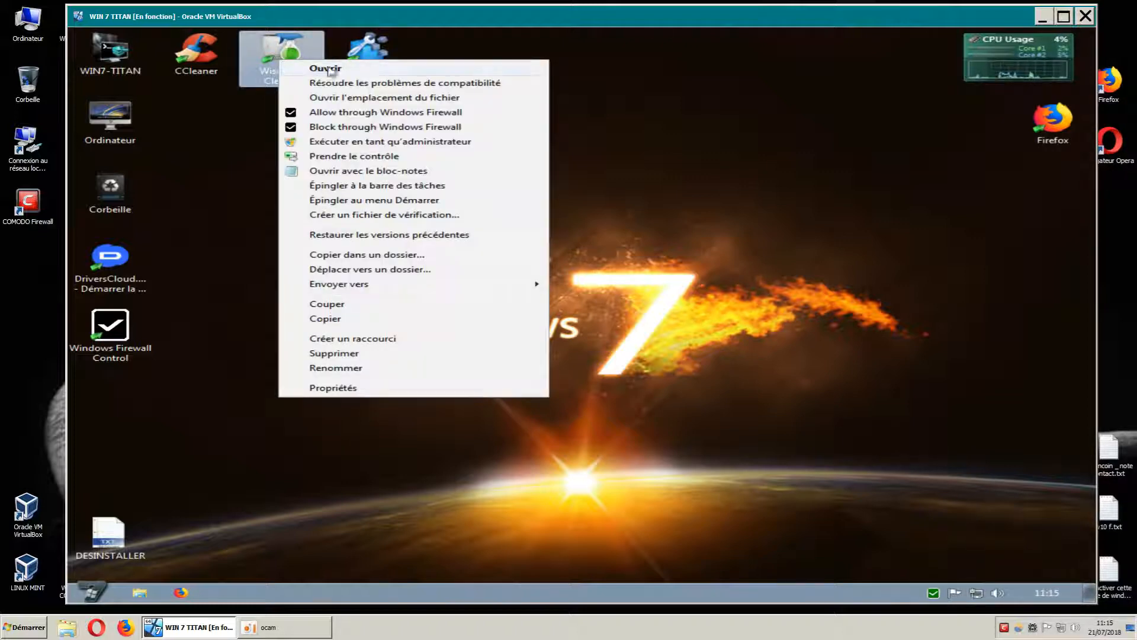
click(362, 128)
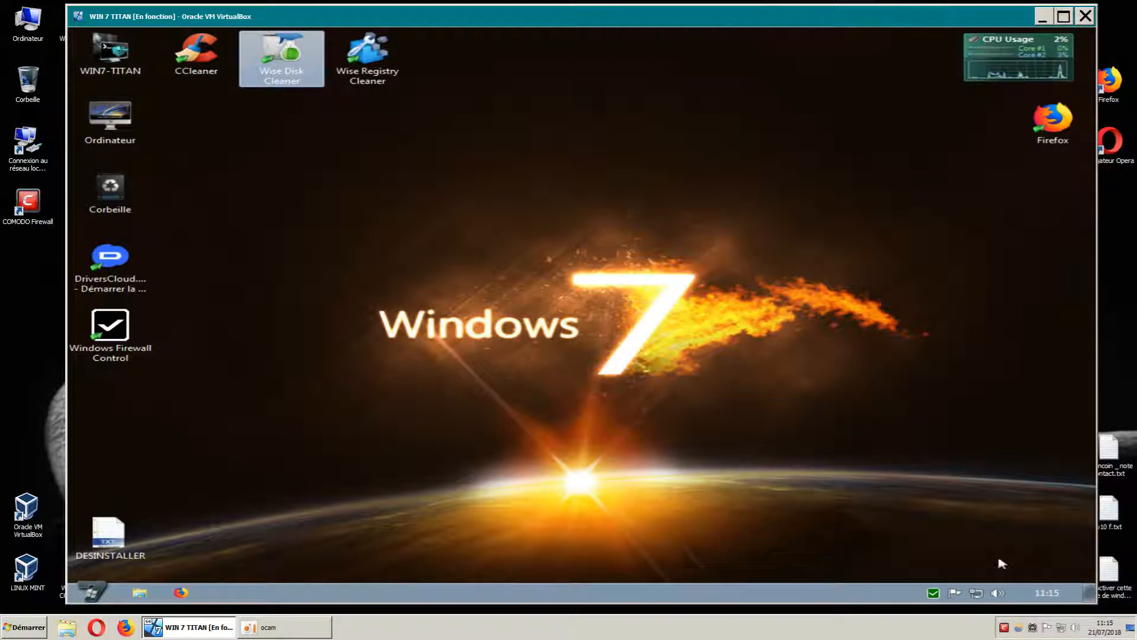
click(907, 463)
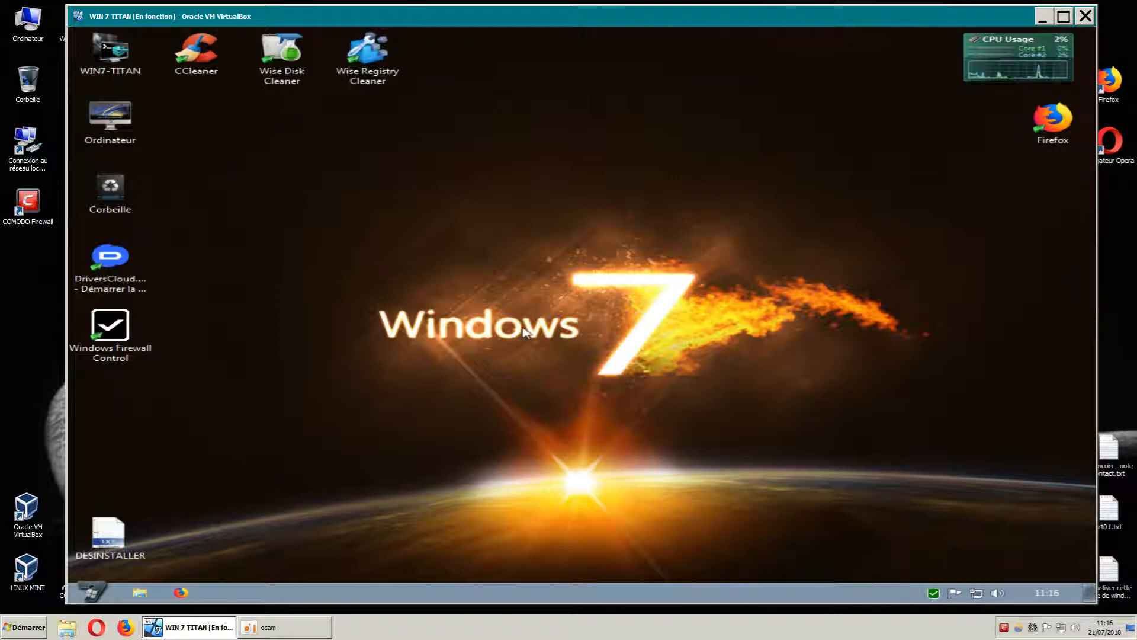
Launch Wise Disk Cleaner from the desktop, close it, and launch it again.
double_click(280, 80)
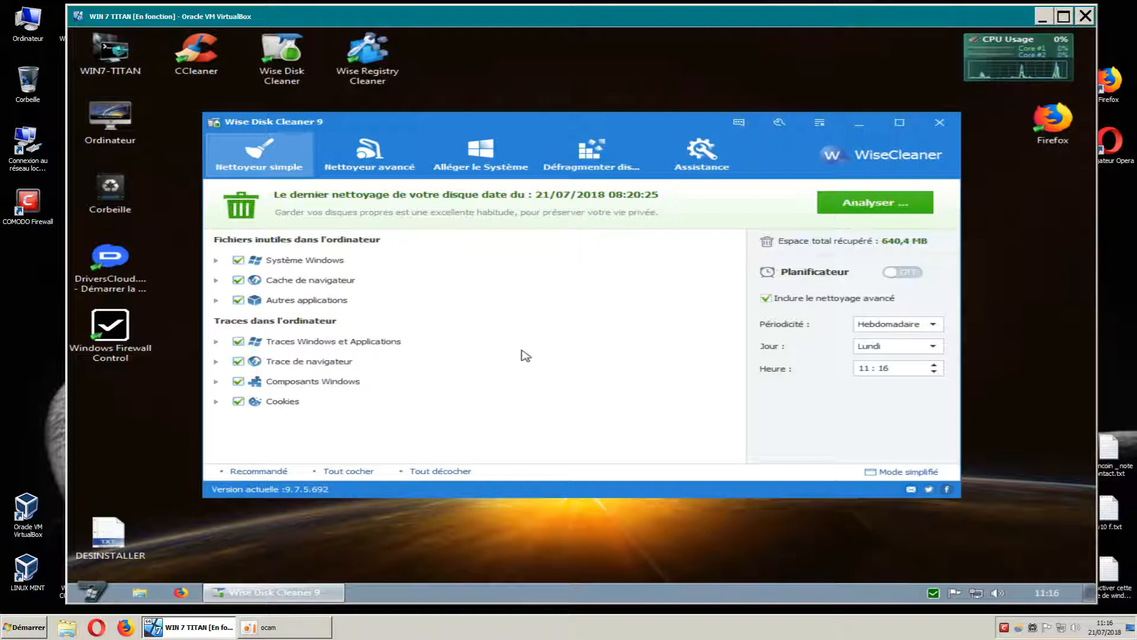
click(940, 122)
double_click(294, 62)
Browse from the C: drive to the WIN7-TITAN user's AppData\Roaming\Wise Disk Cleaner\UpdateInfo folder.
double_click(124, 133)
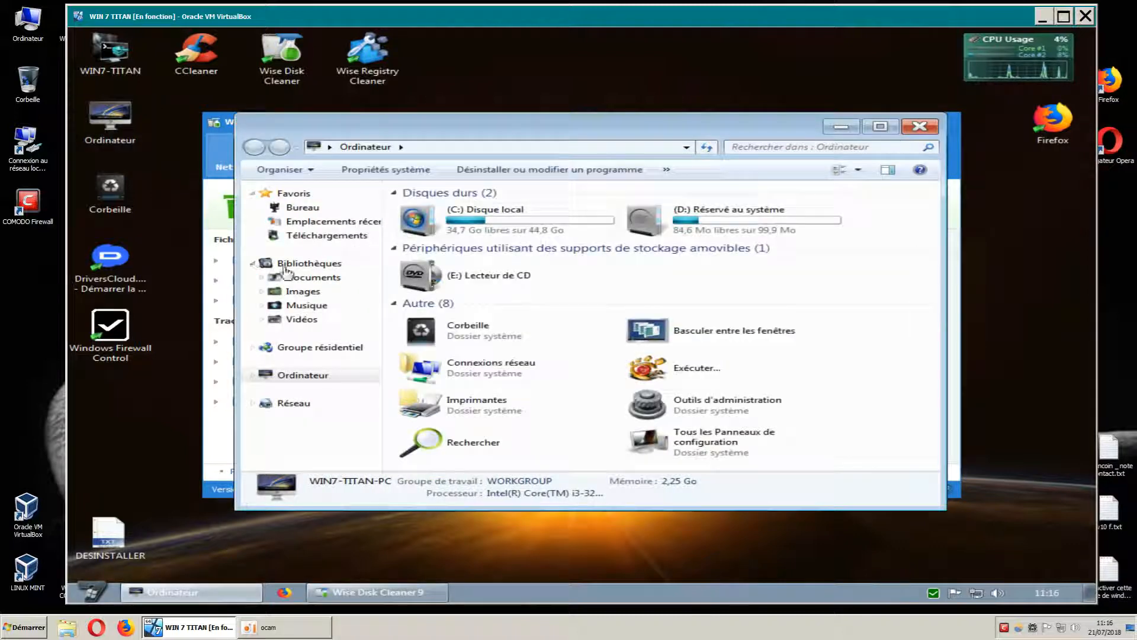
double_click(474, 225)
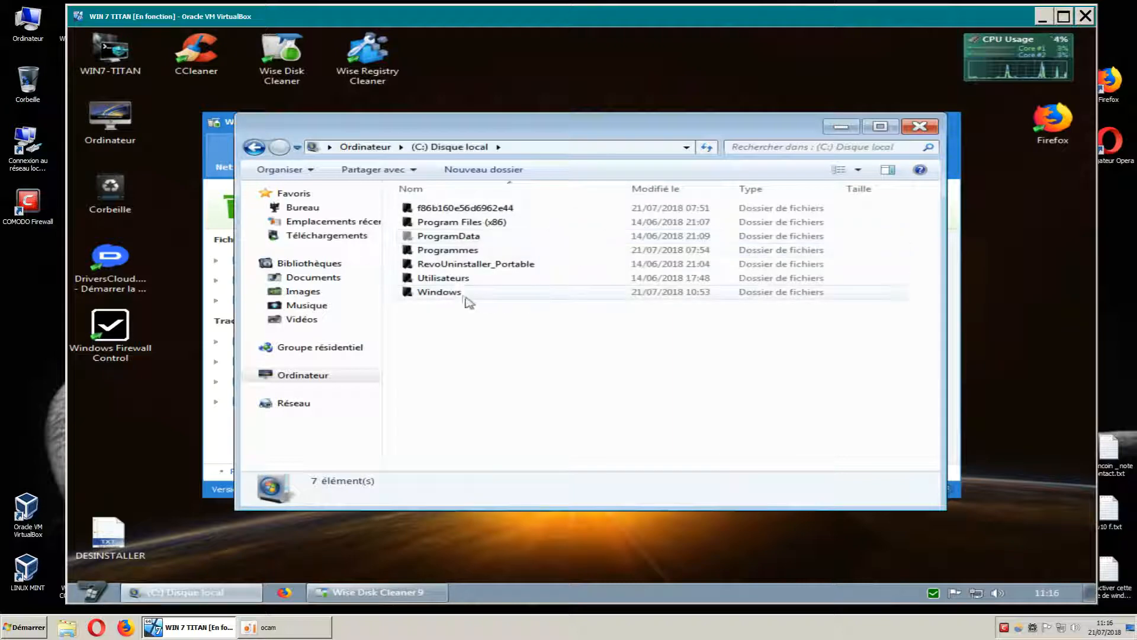
double_click(461, 278)
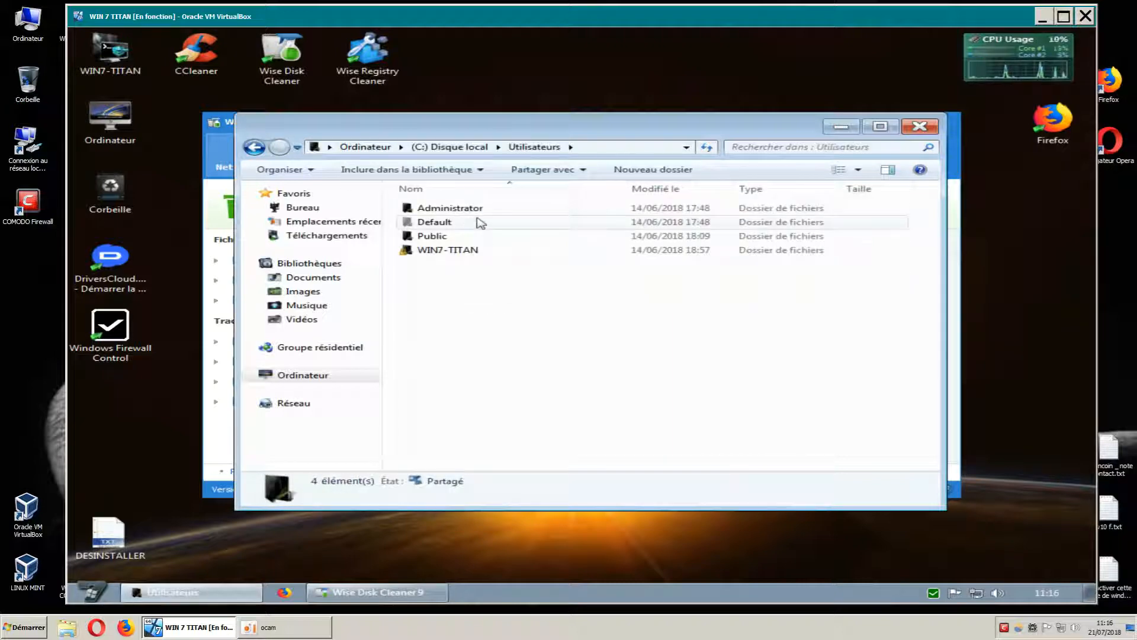
double_click(439, 249)
double_click(445, 209)
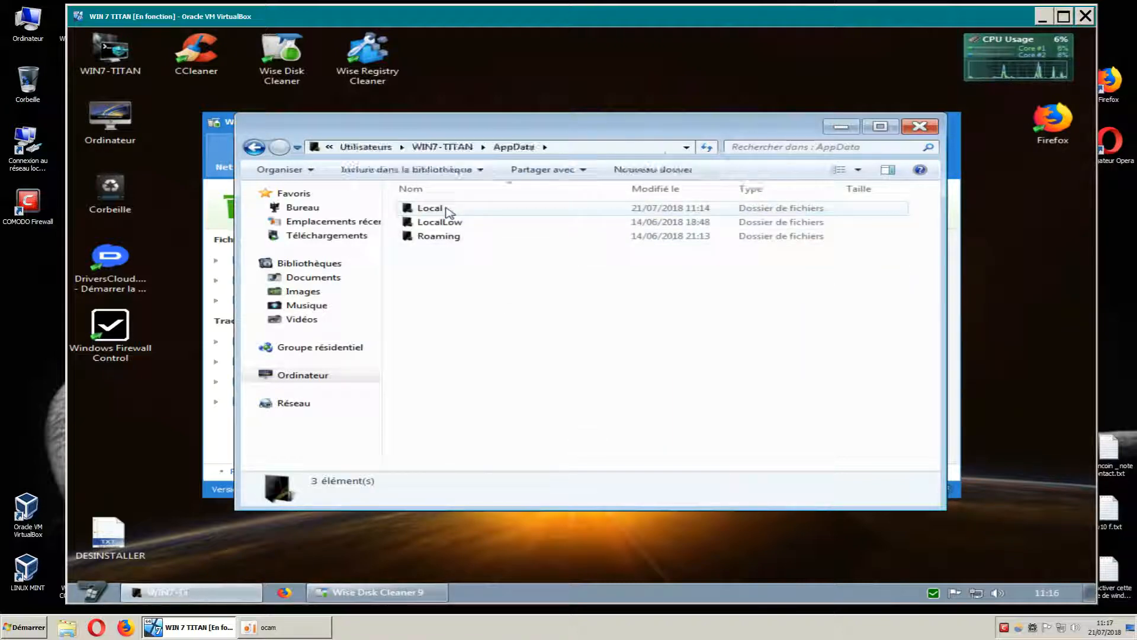
double_click(438, 236)
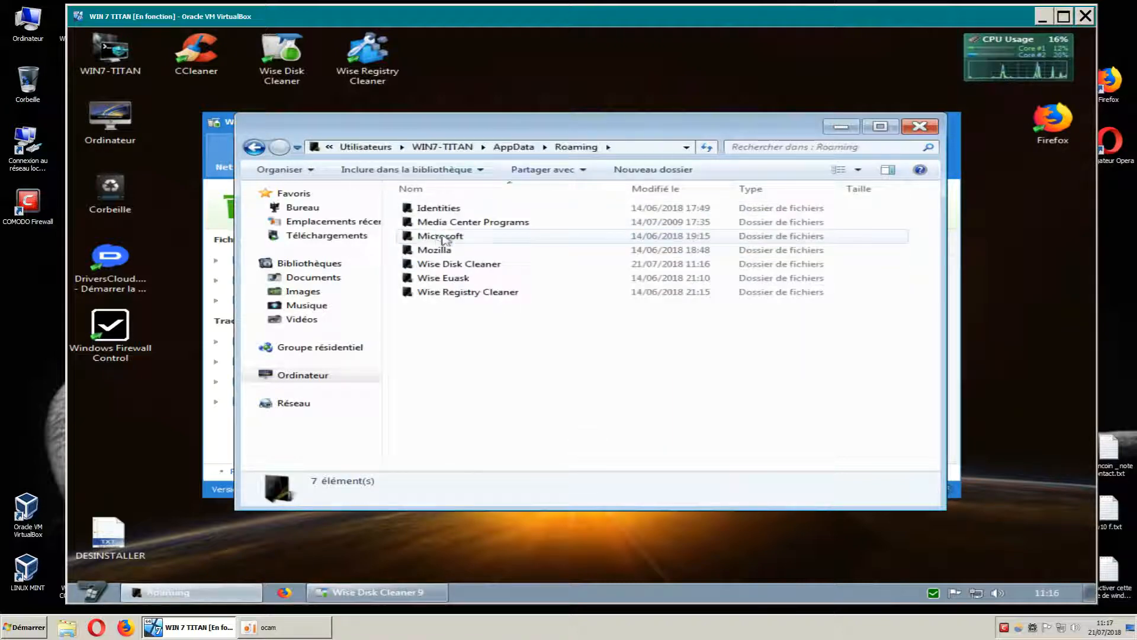
double_click(477, 265)
click(467, 210)
double_click(468, 210)
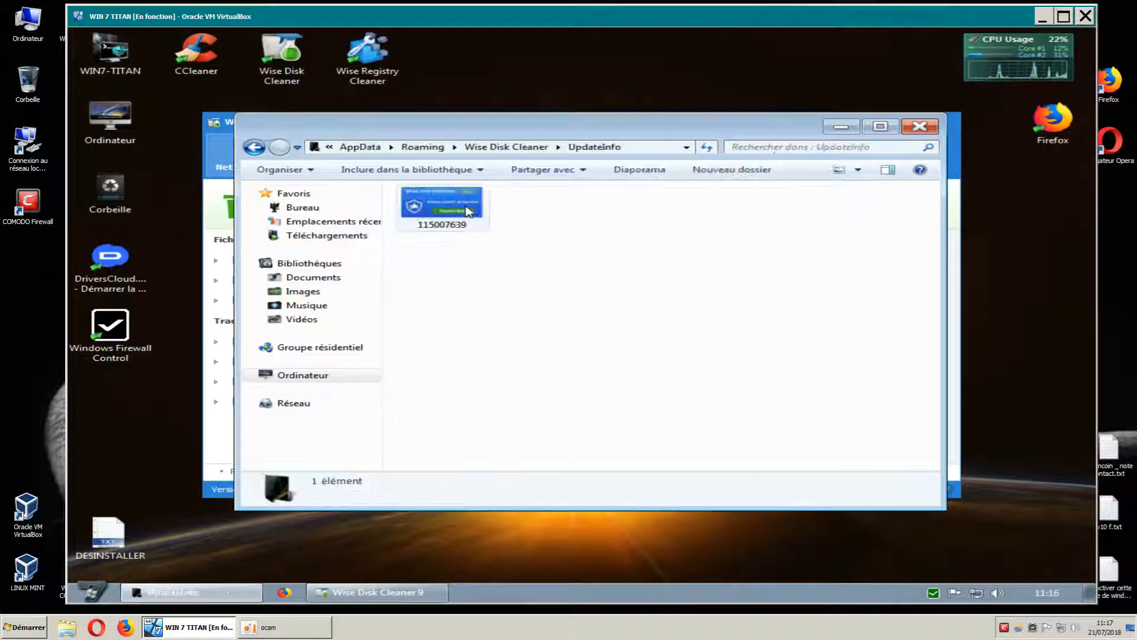
Delete the 115007639 image from the UpdateInfo folder, close the folder, and empty the Recycle Bin.
right_click(454, 214)
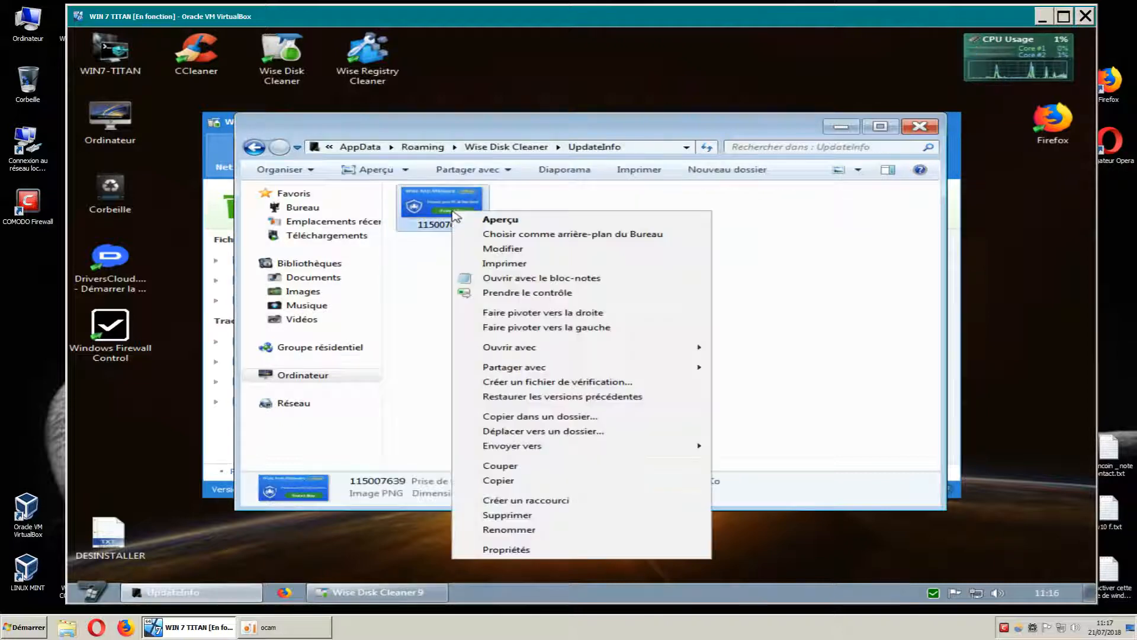
click(504, 515)
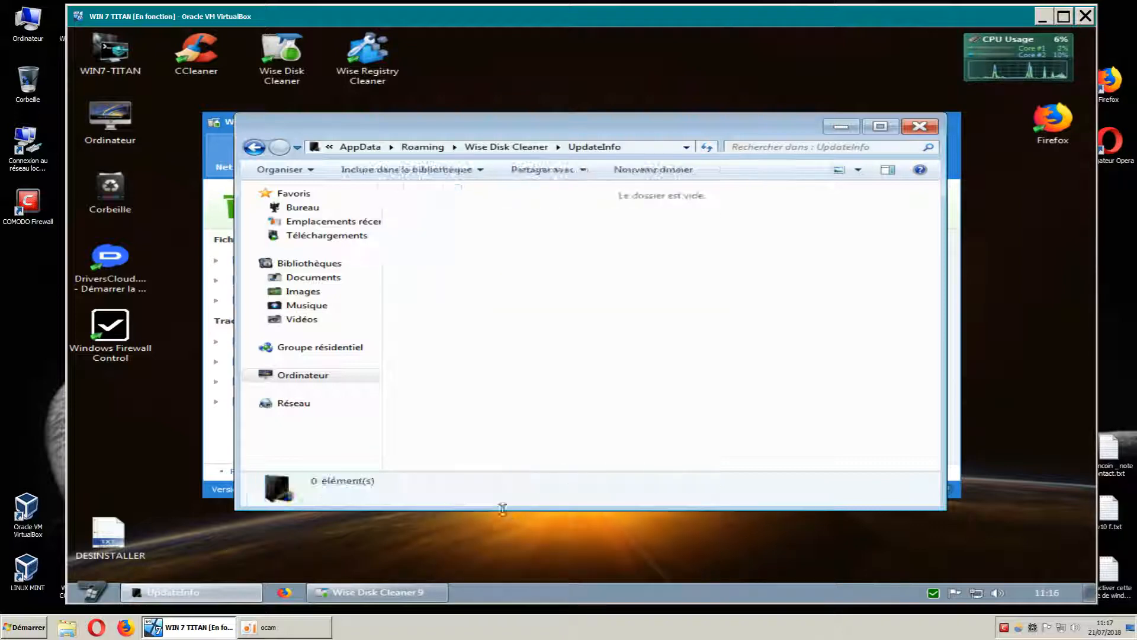
click(920, 126)
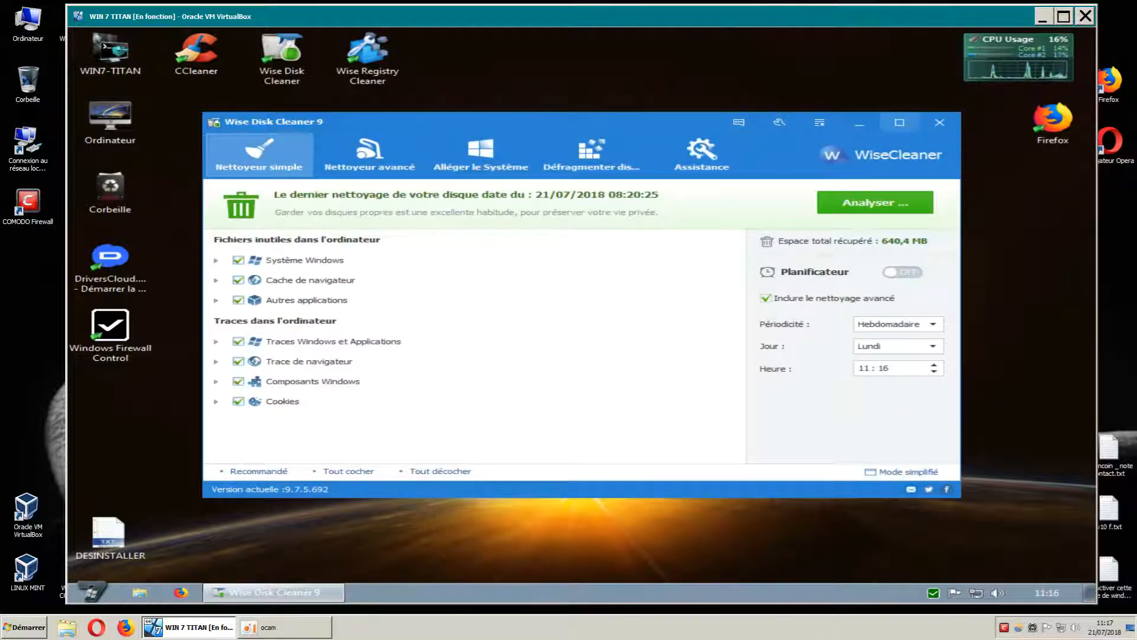
right_click(120, 187)
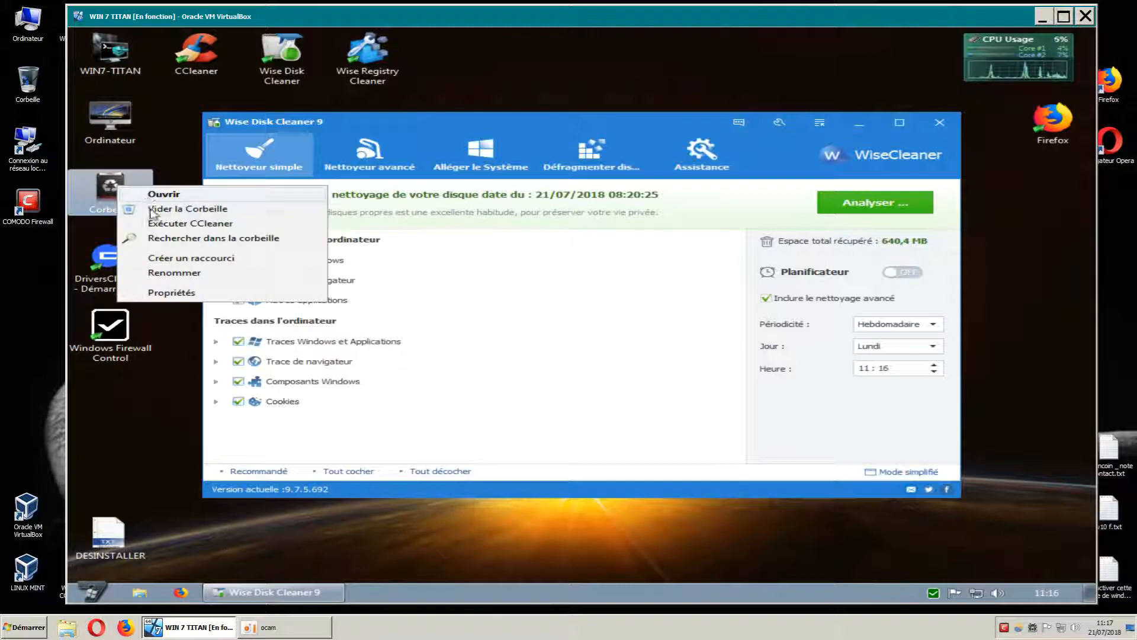
click(153, 209)
click(630, 352)
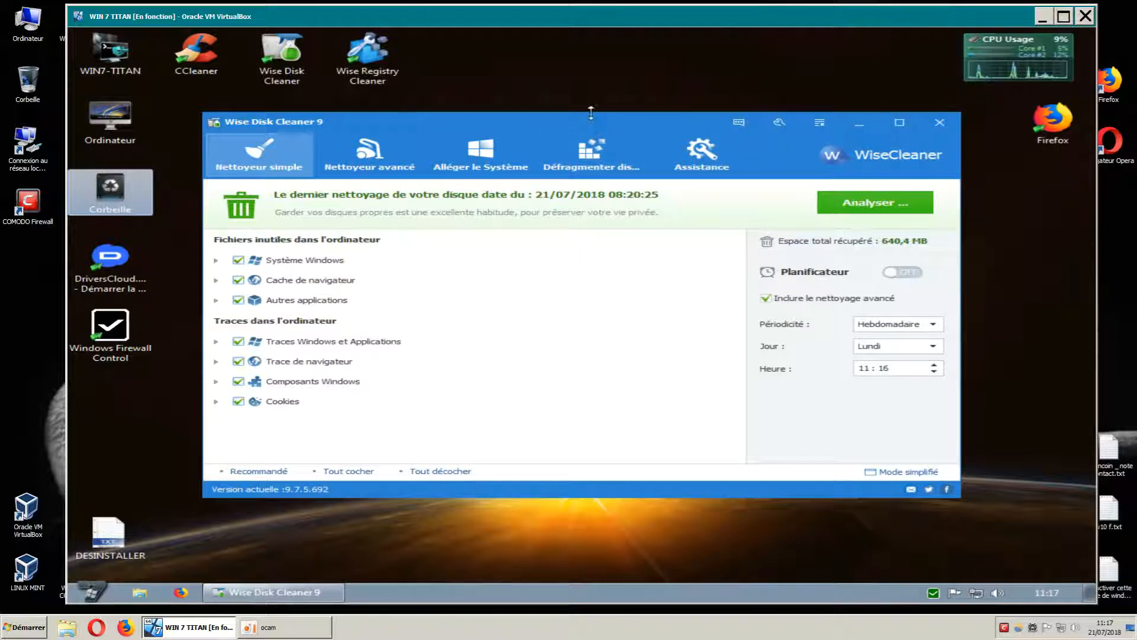
Extend the Wise Disk Cleaner window upward, close it, and relaunch the program to check it before closing it again.
drag(591, 112, 590, 61)
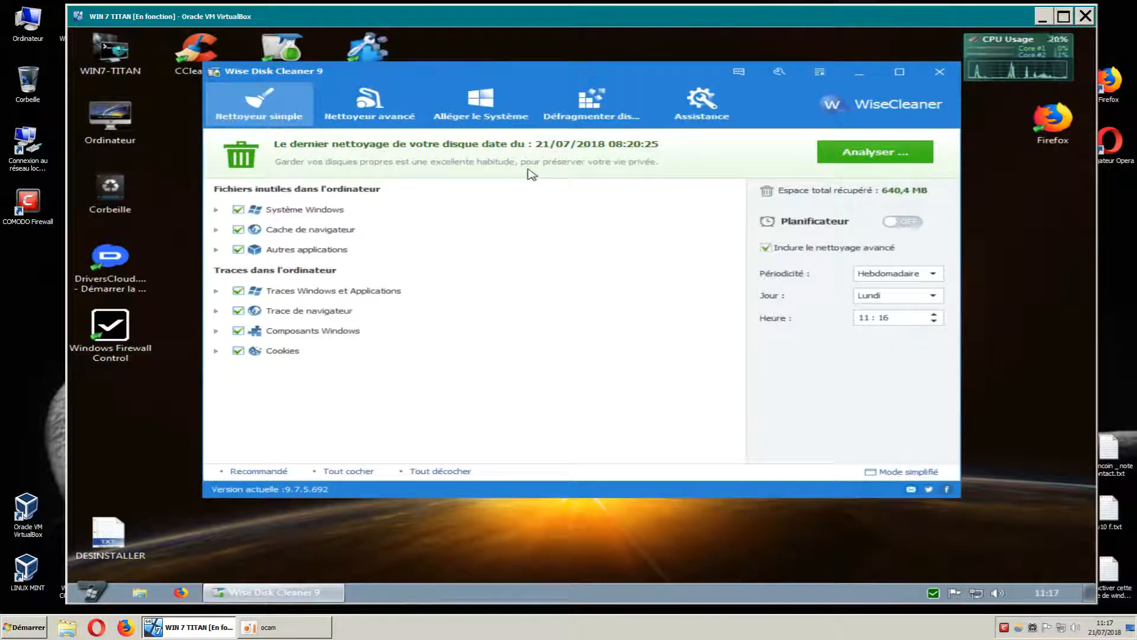
click(939, 72)
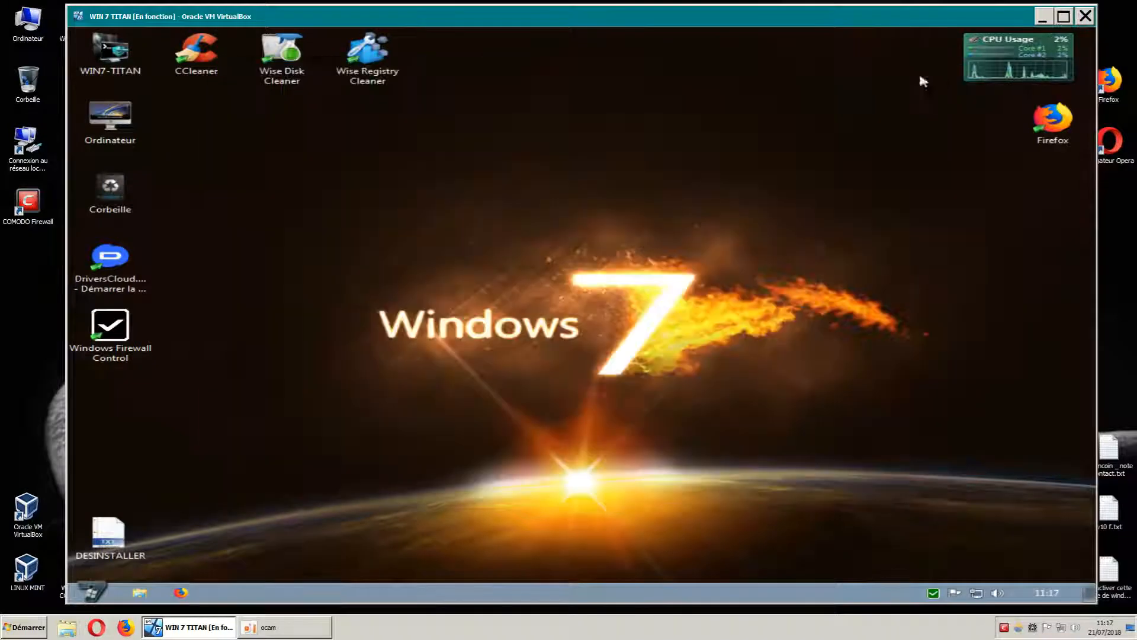
right_click(294, 64)
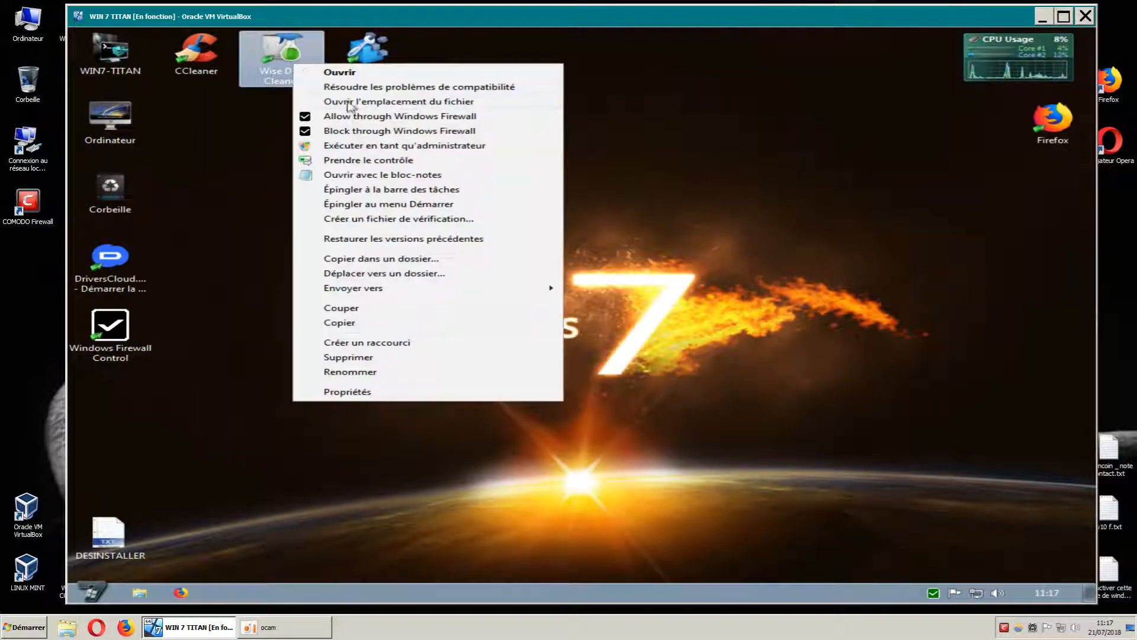
click(247, 132)
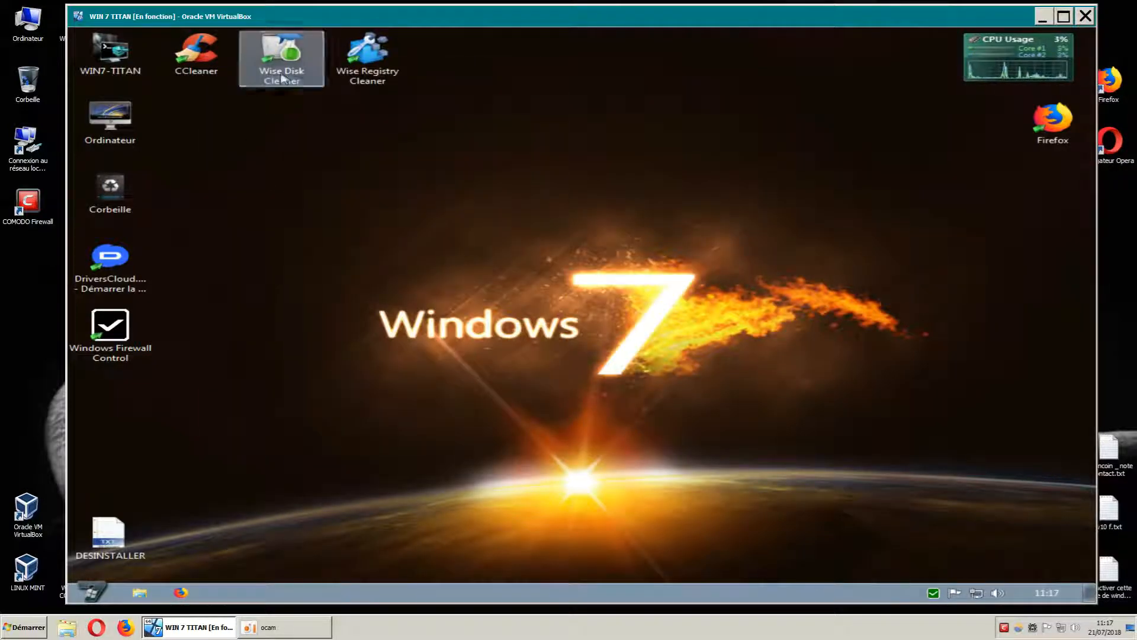
double_click(281, 73)
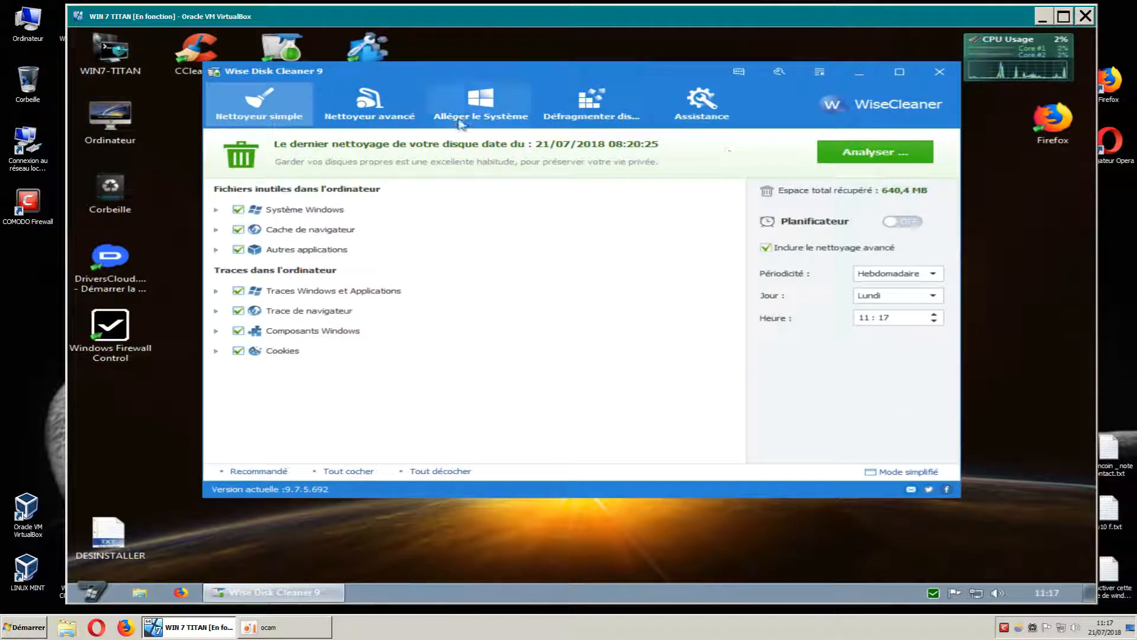
click(938, 73)
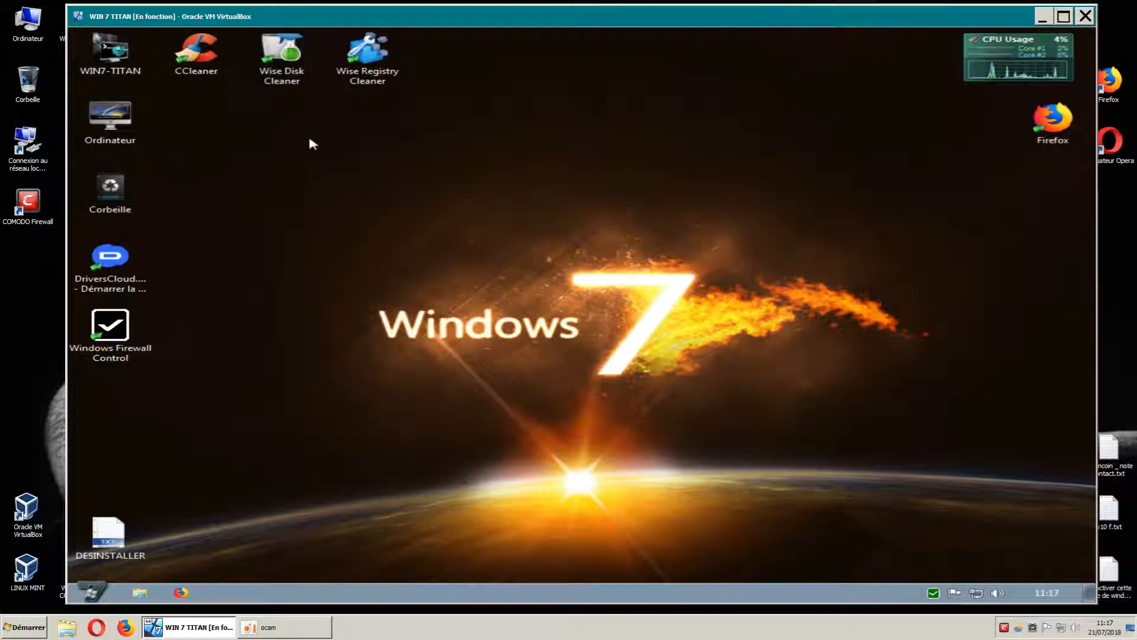
Open the Wise Disk Cleaner shortcut's file location and examine the unins000 and WiseDiskCleaner applications.
right_click(285, 71)
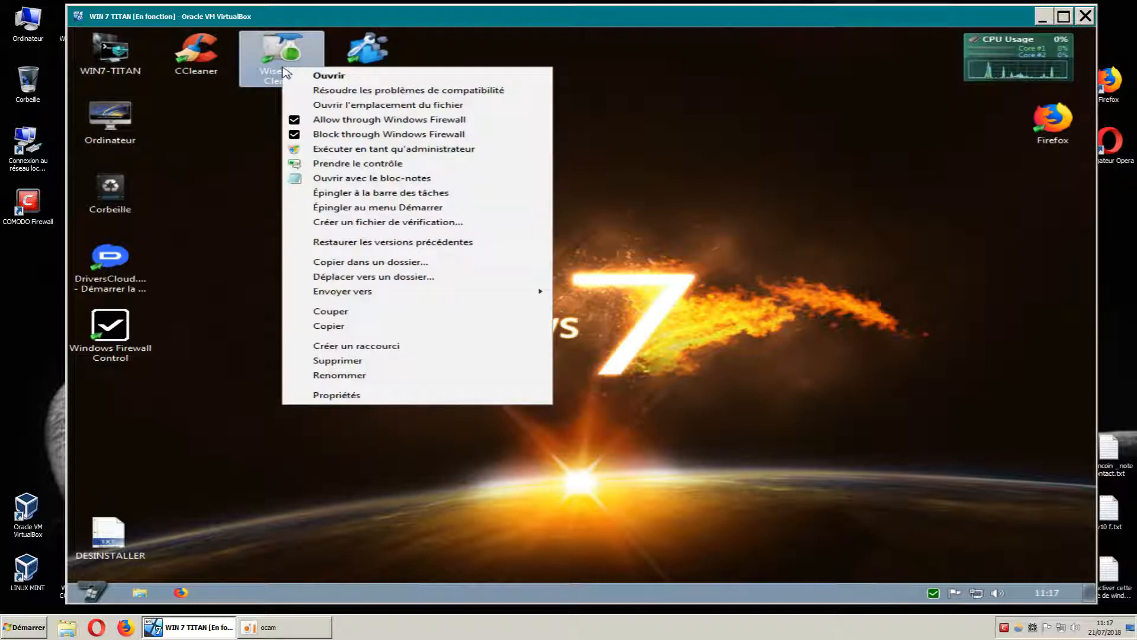
click(345, 105)
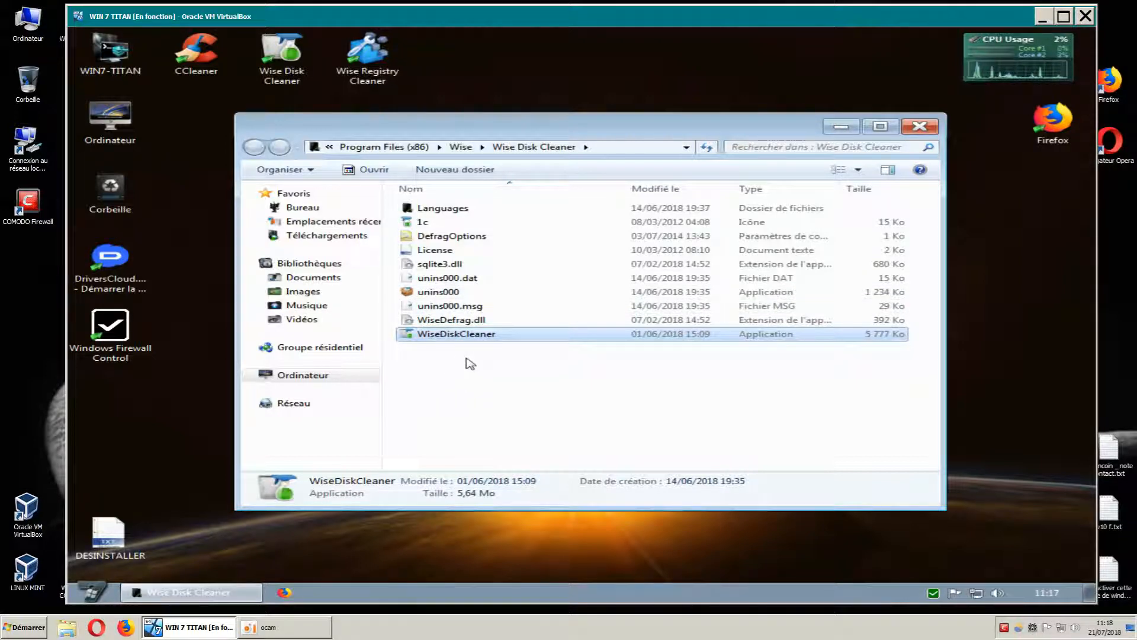
click(454, 294)
click(457, 335)
click(456, 296)
click(457, 333)
click(457, 296)
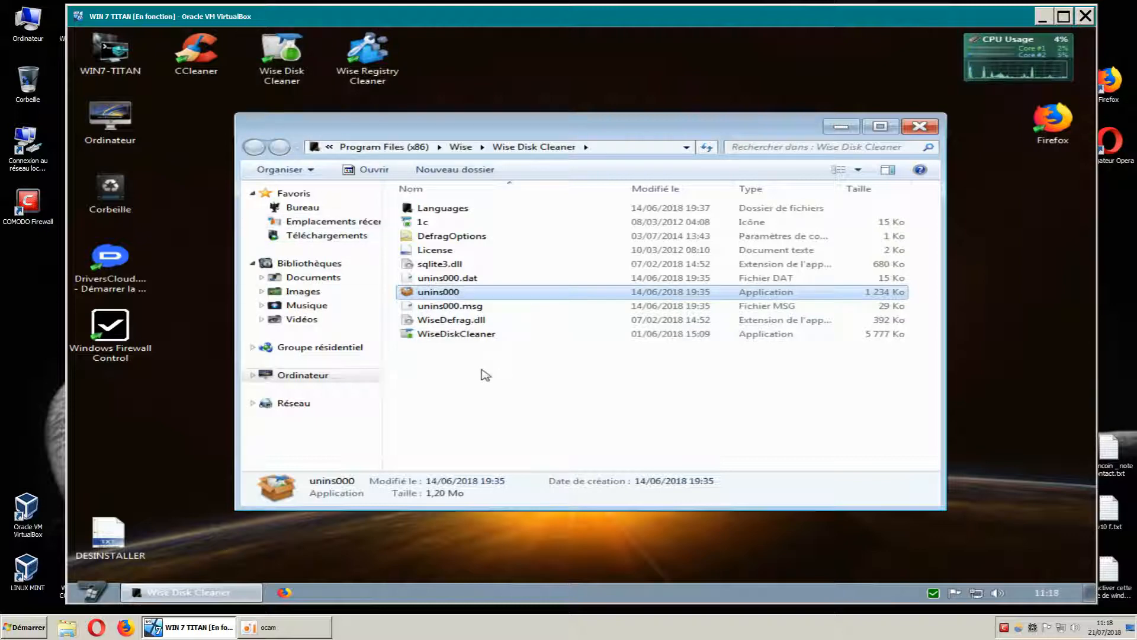
Compare the details of the WiseDiskCleaner and unins000 applications, and close the Wise Disk Cleaner folder.
click(469, 335)
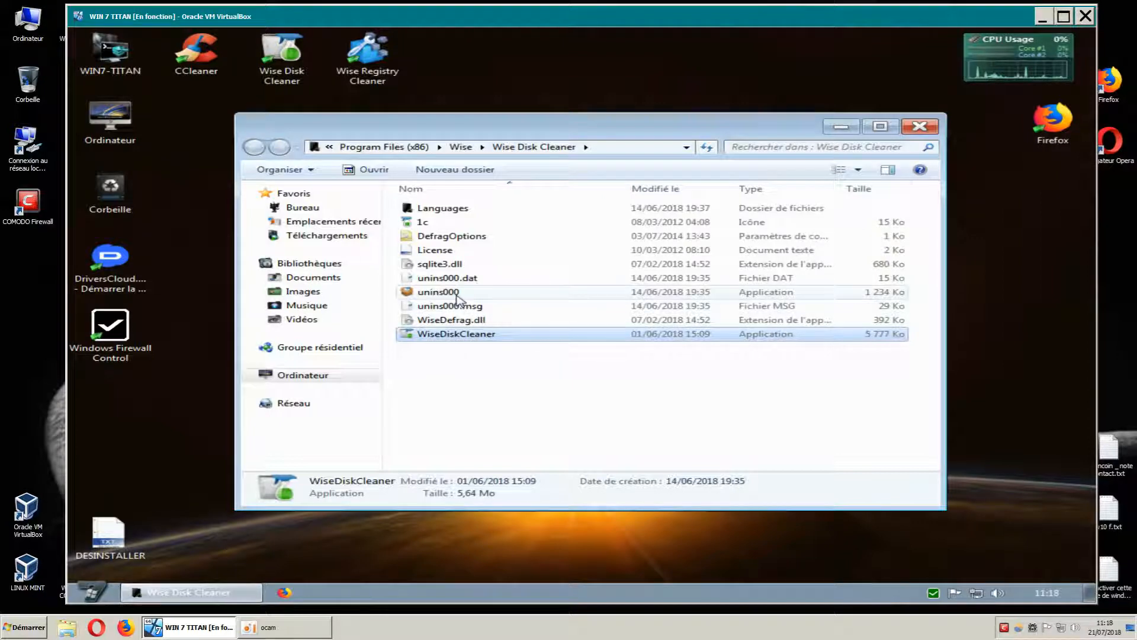
click(458, 294)
click(468, 336)
click(459, 293)
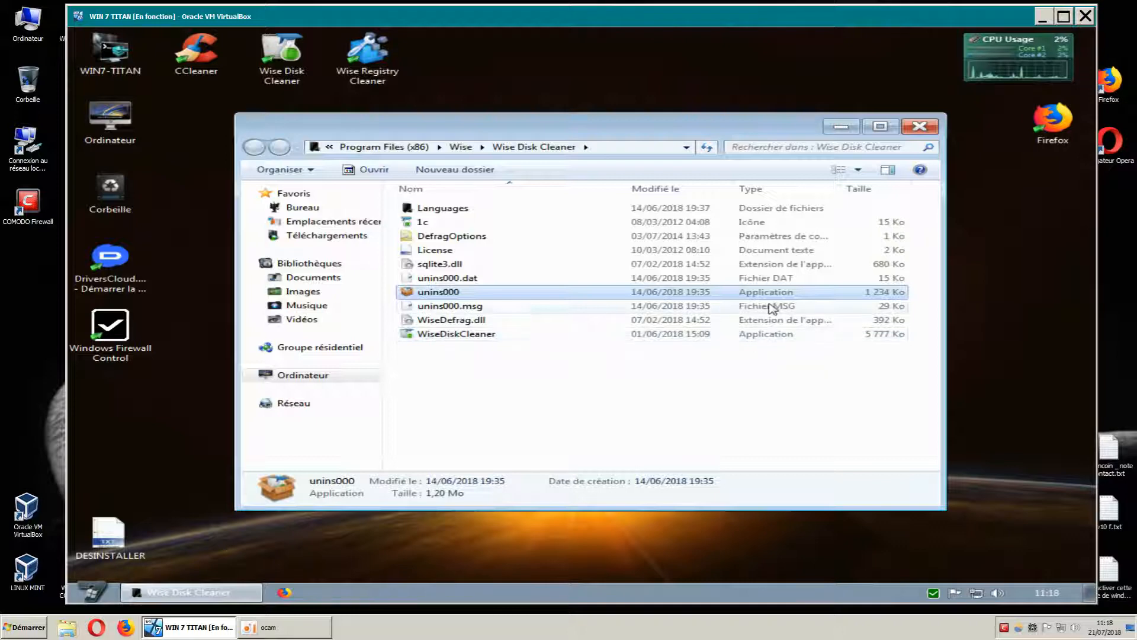
click(483, 336)
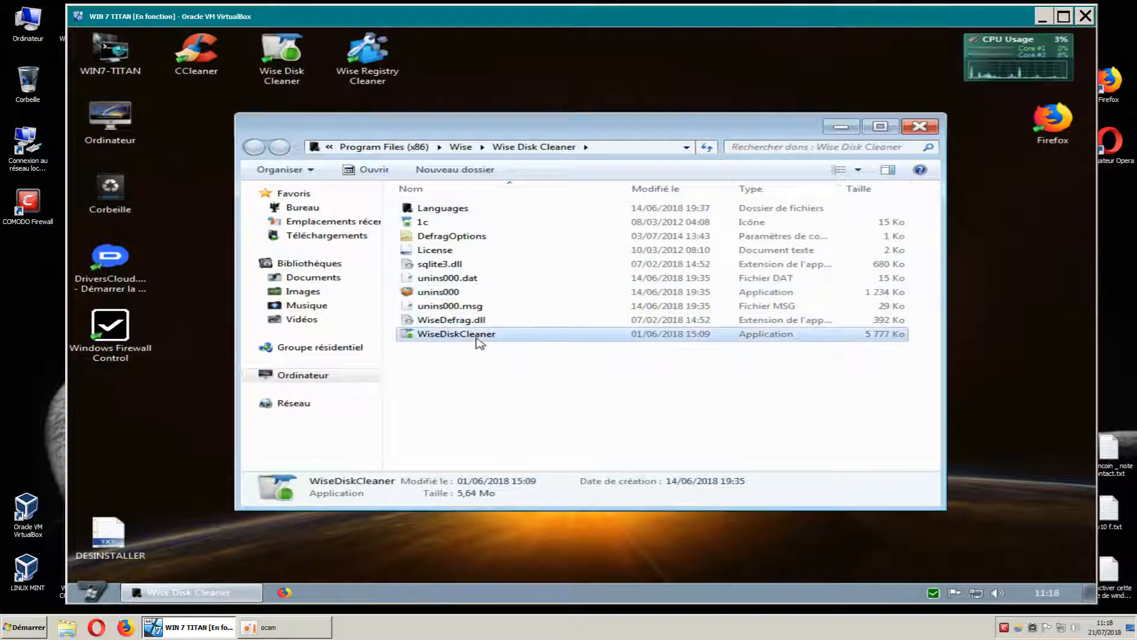
click(461, 293)
click(459, 333)
click(915, 129)
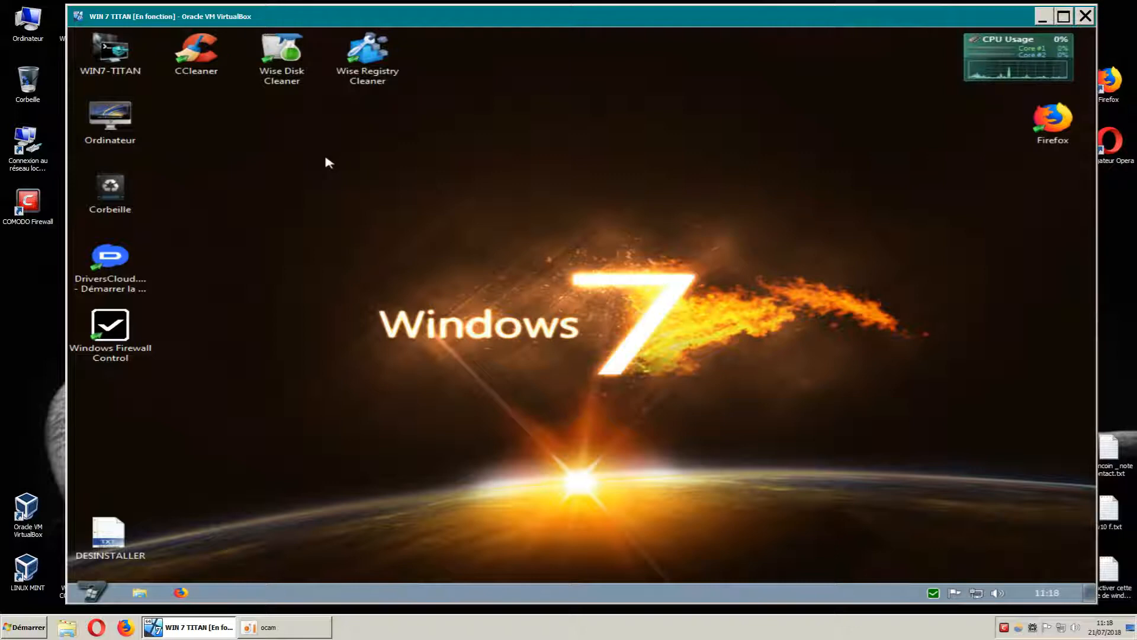
Open Windows Firewall Control's Rules settings, bring up the password lock prompt, and cancel it without setting a password.
double_click(118, 332)
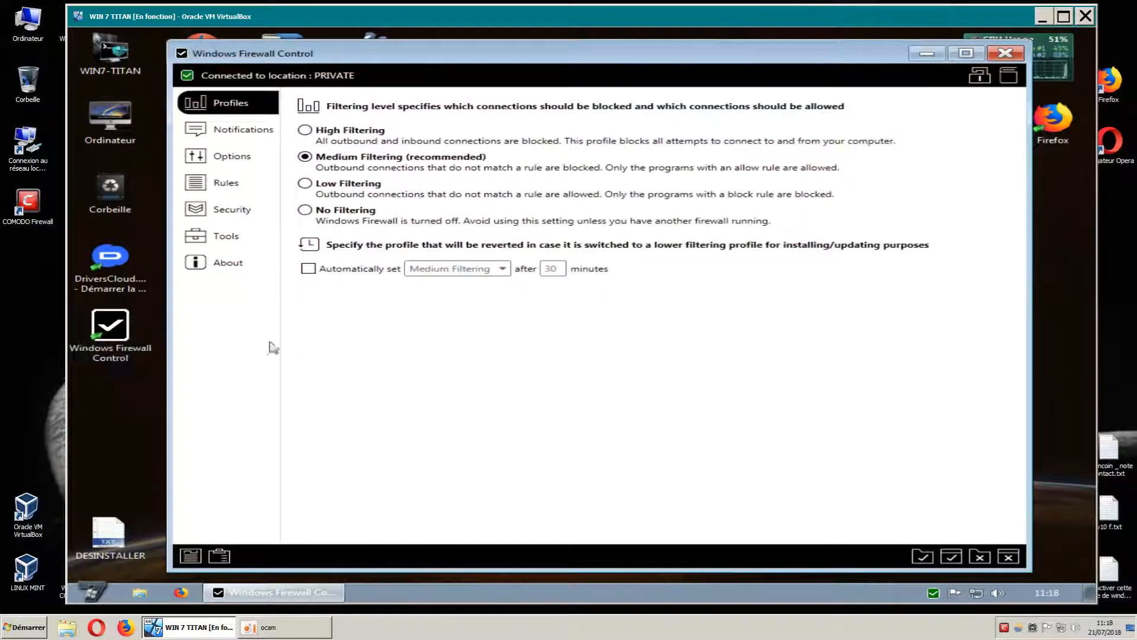
click(236, 189)
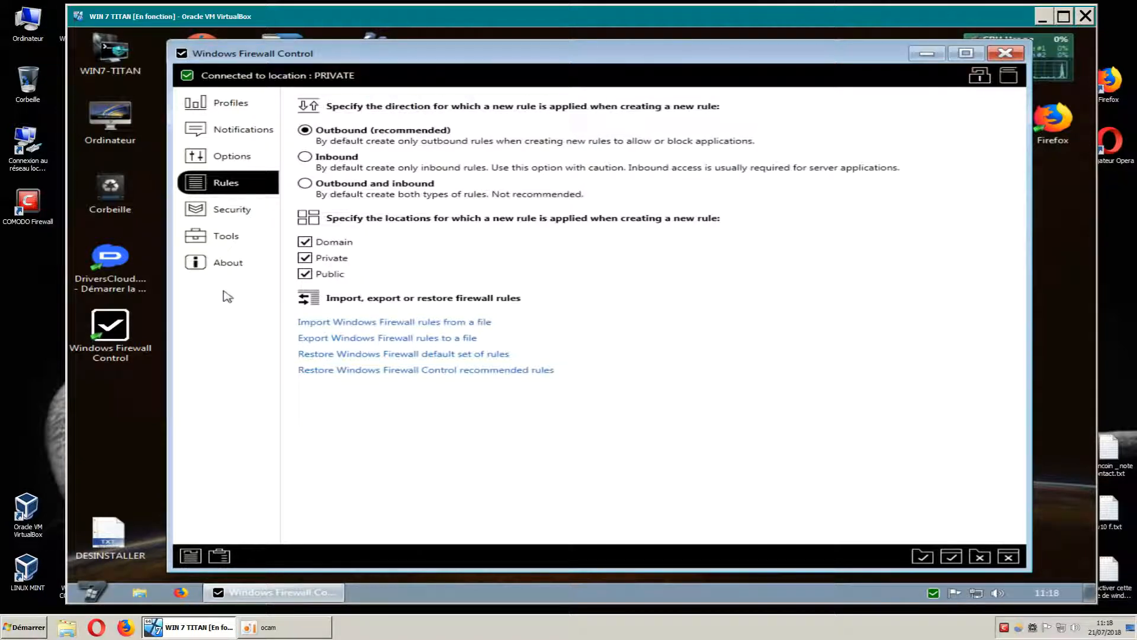
click(979, 85)
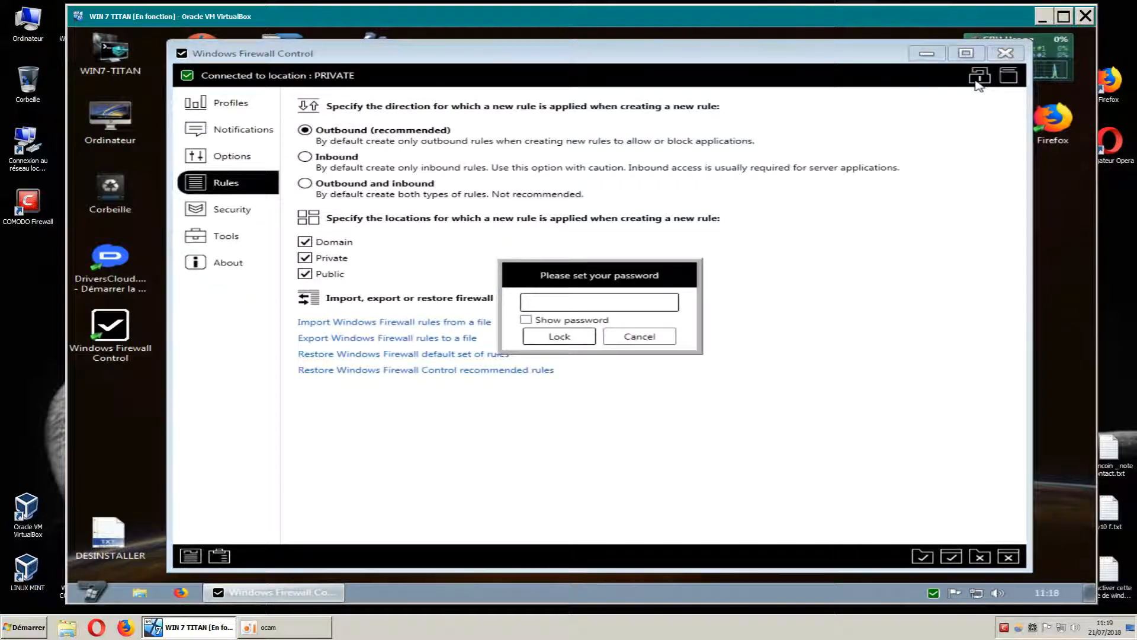
click(646, 336)
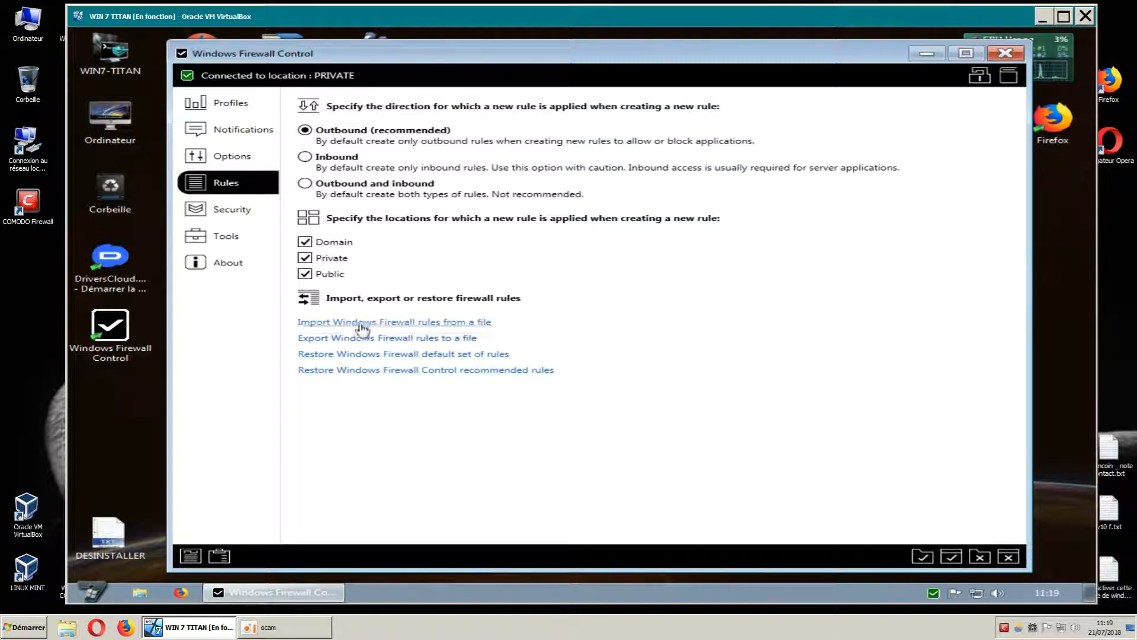
Look through the Notifications, Security and Tools pages of Windows Firewall Control.
click(248, 138)
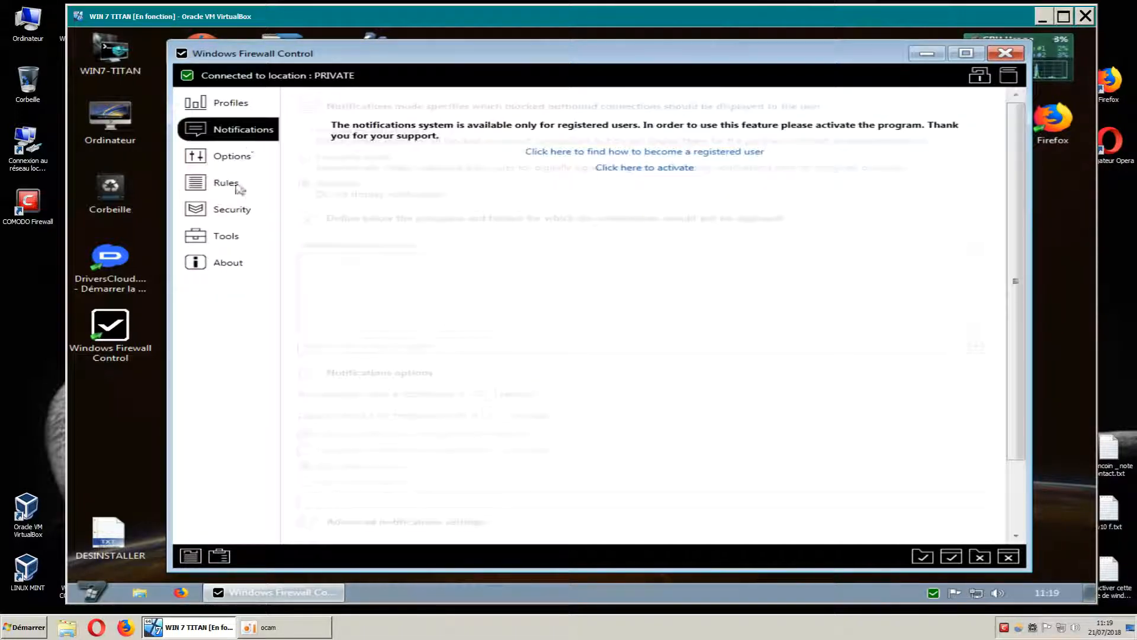
click(232, 212)
click(226, 236)
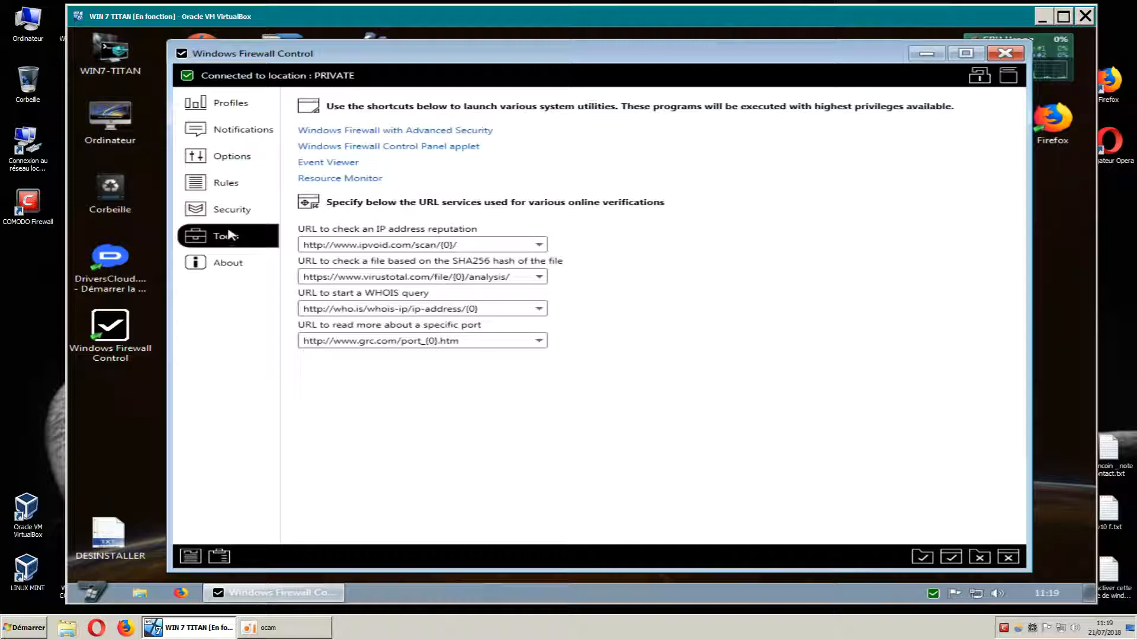
View the Rules Panel, close it, and check the Profiles and panel options offered by the firewall's notification-area icon.
click(191, 555)
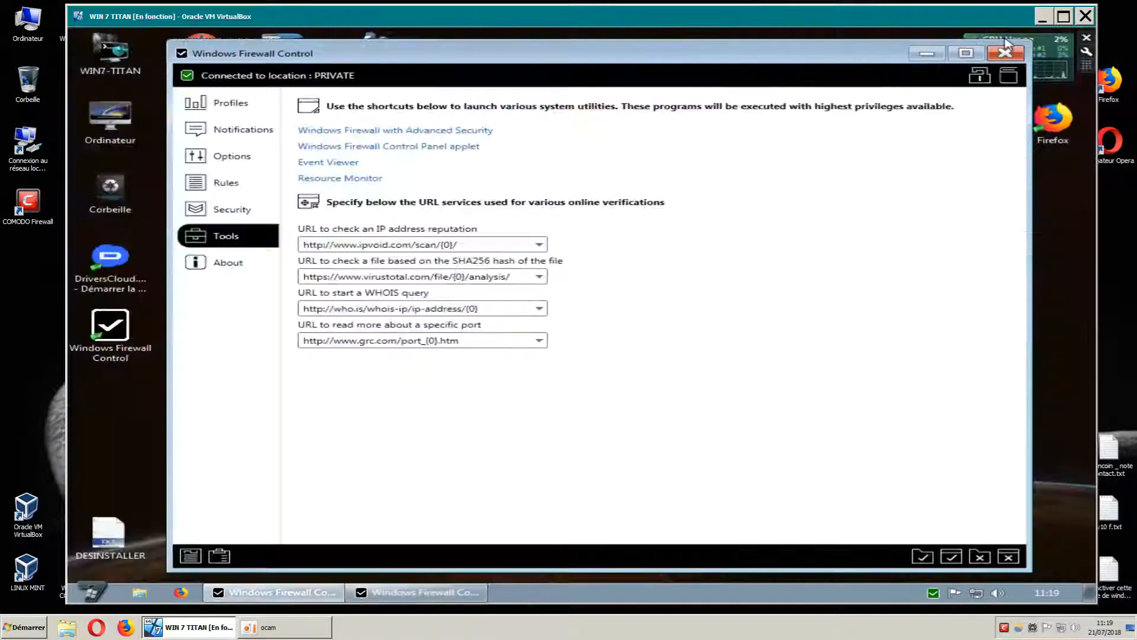
click(1006, 39)
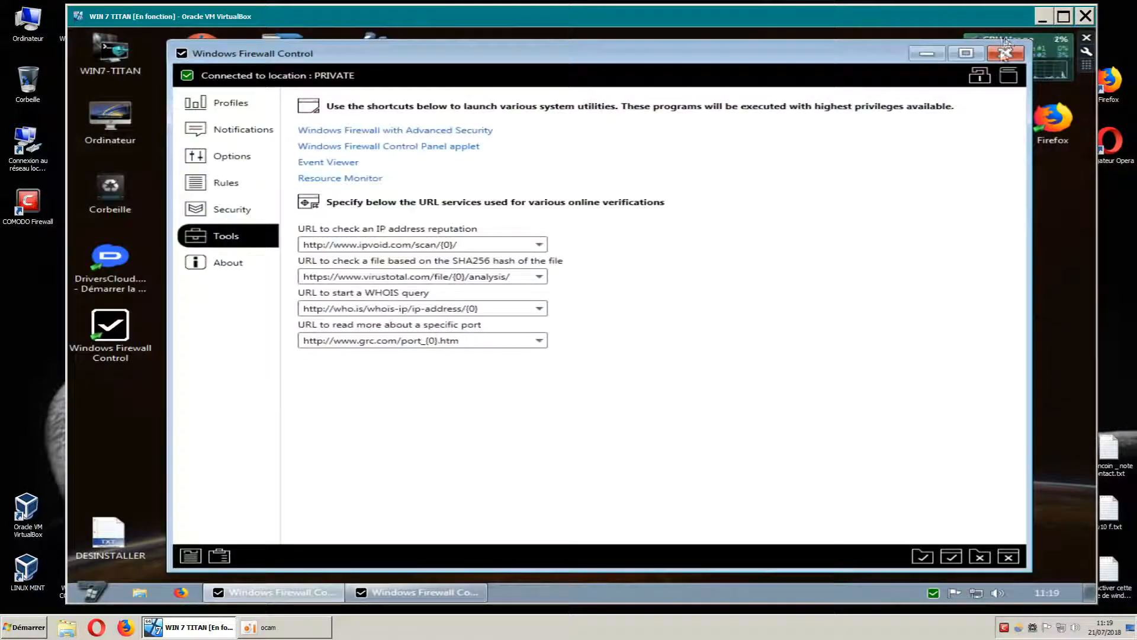
mouse_move(424, 594)
click(415, 561)
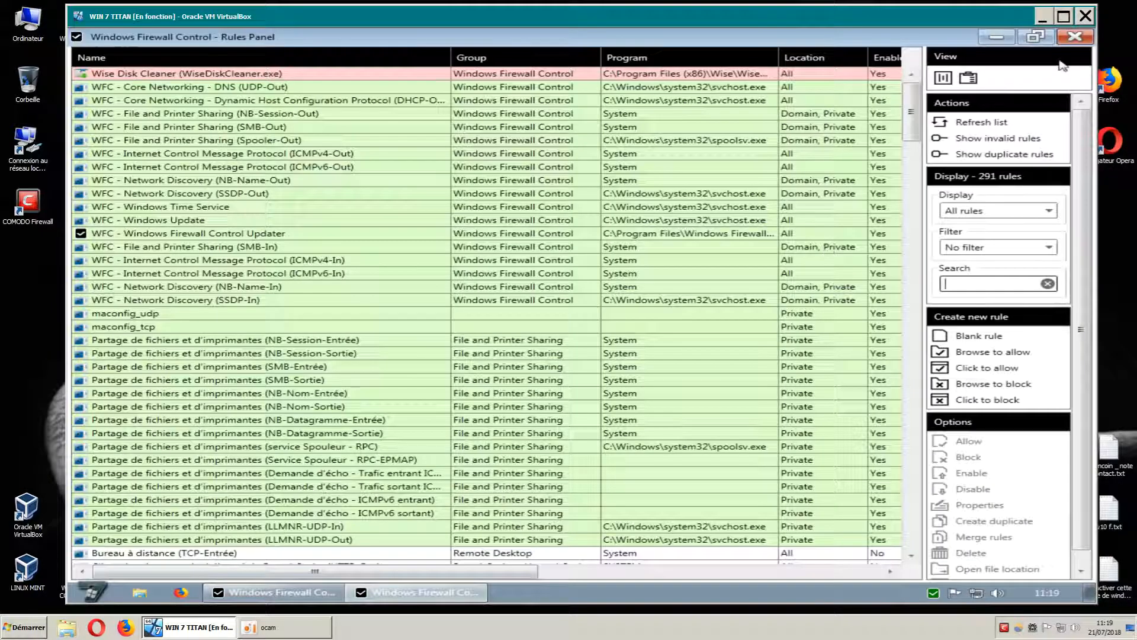
click(1074, 39)
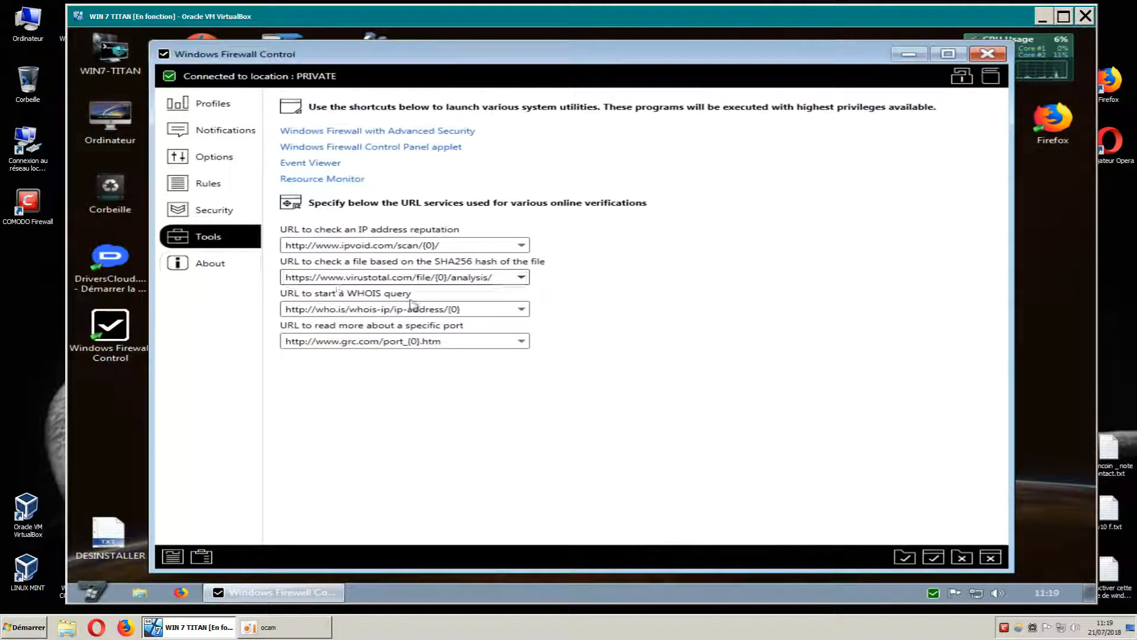
right_click(933, 593)
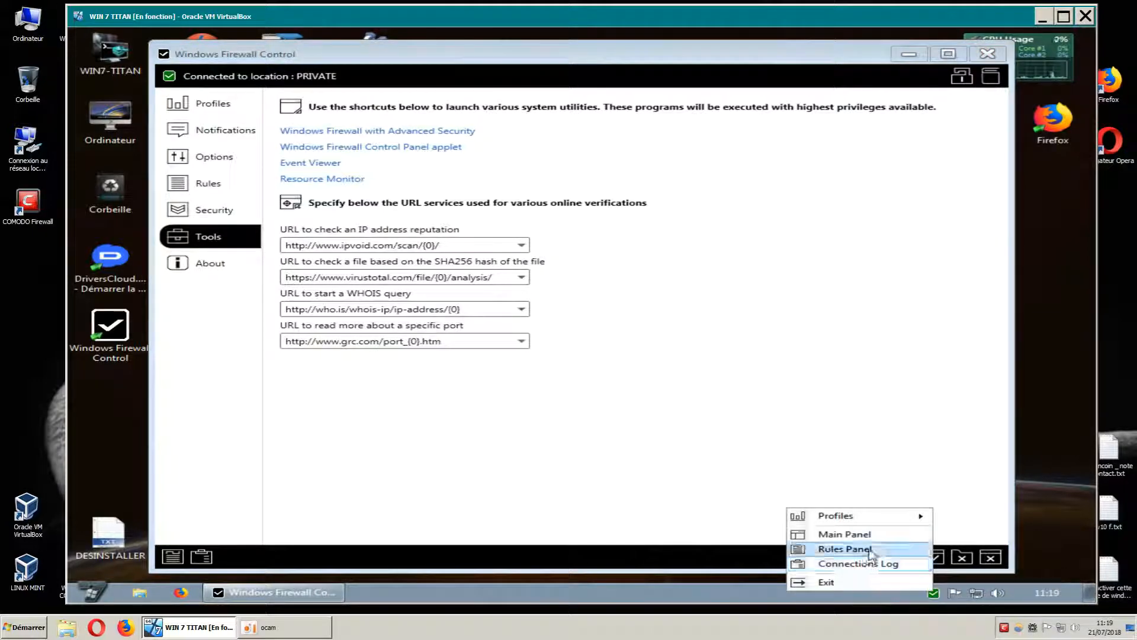
click(358, 472)
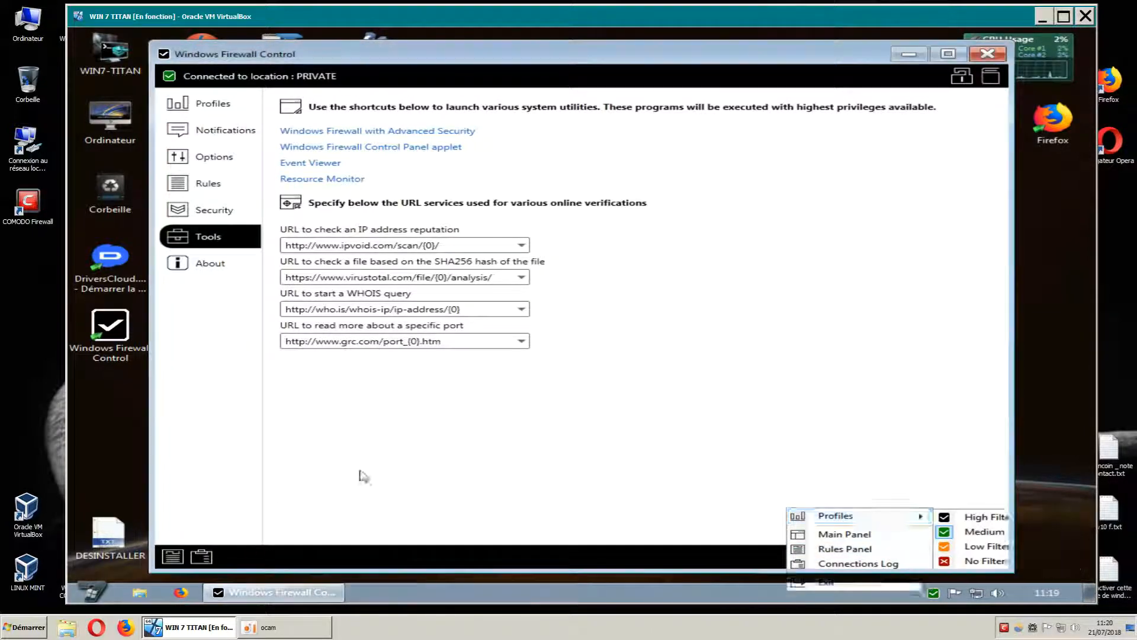
Reopen the Rules Panel and examine the firewall rules across their Group, Program, Location, Action and Direction columns.
click(172, 557)
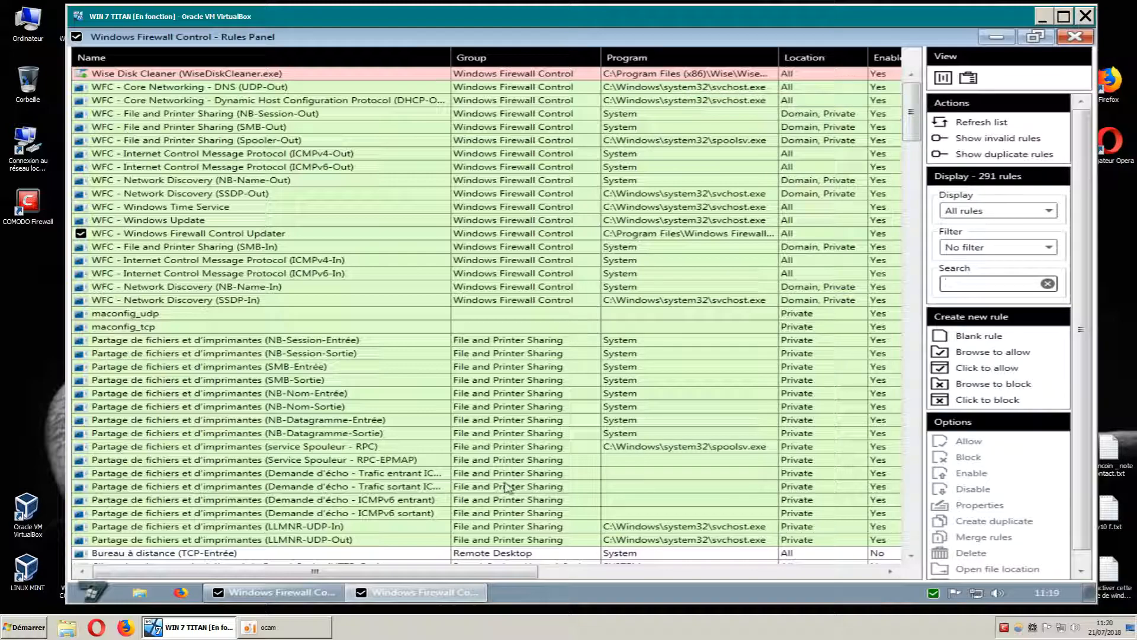
drag(493, 572, 578, 573)
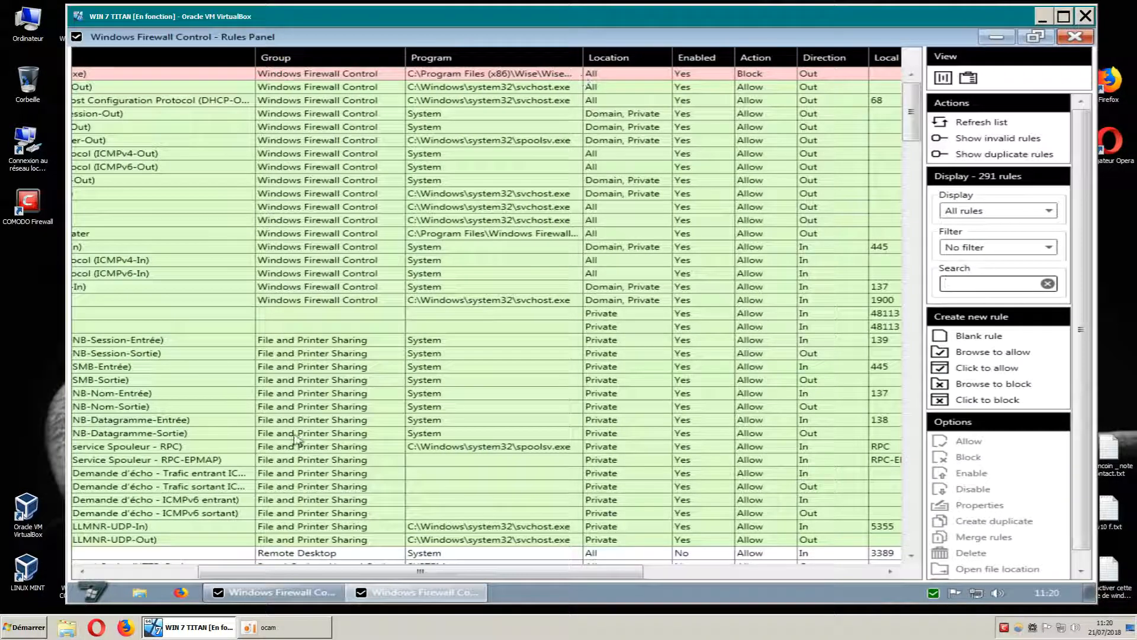
drag(435, 578, 252, 580)
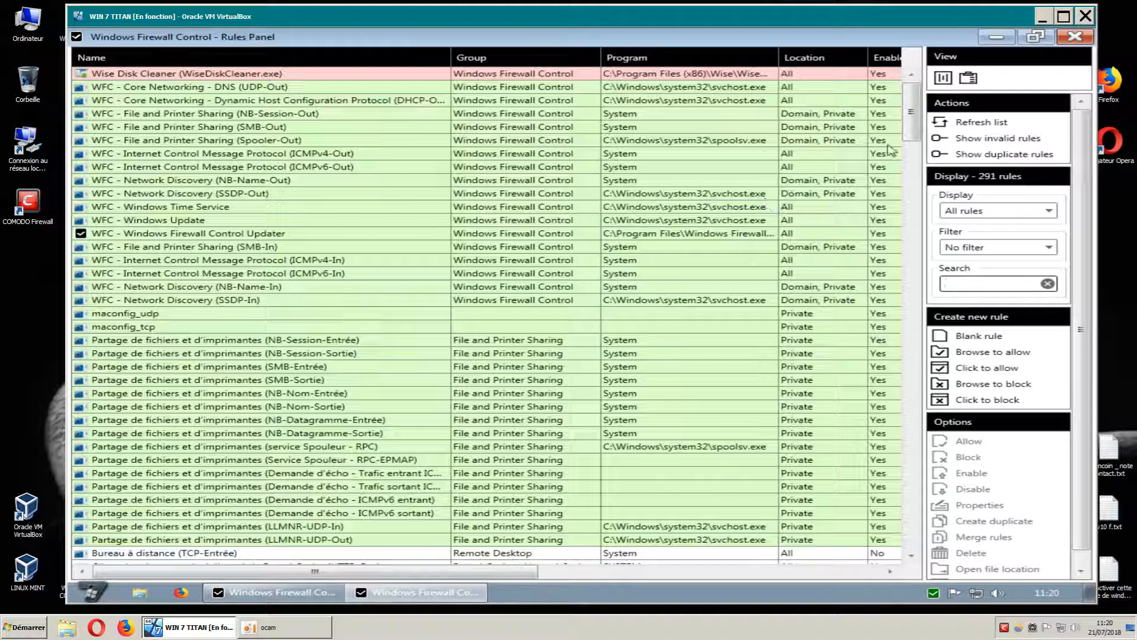
mouse_move(912, 119)
mouse_down()
mouse_move(908, 215)
mouse_move(910, 113)
mouse_up()
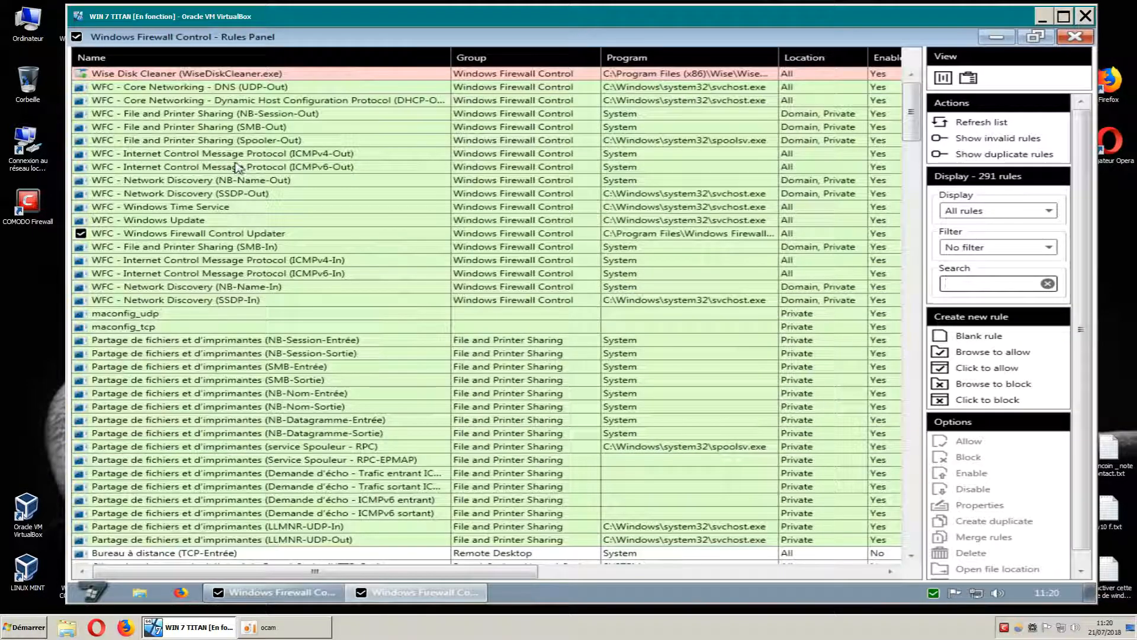
Sort the firewall rules by Program in descending order and widen the Program column to show the full executable paths.
click(650, 61)
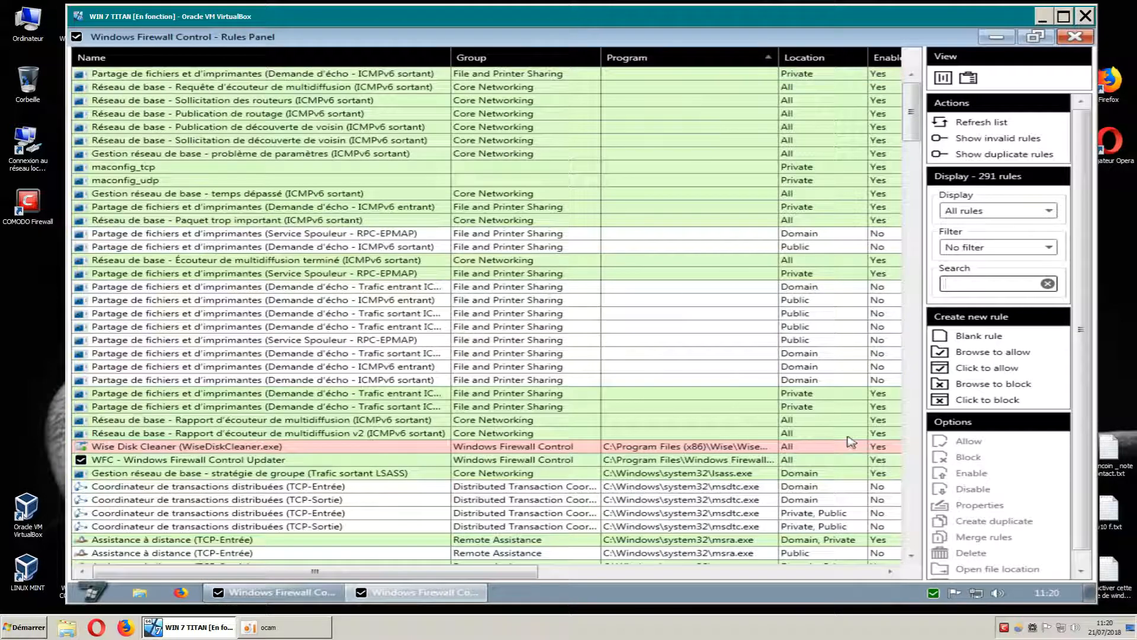
drag(510, 573, 570, 573)
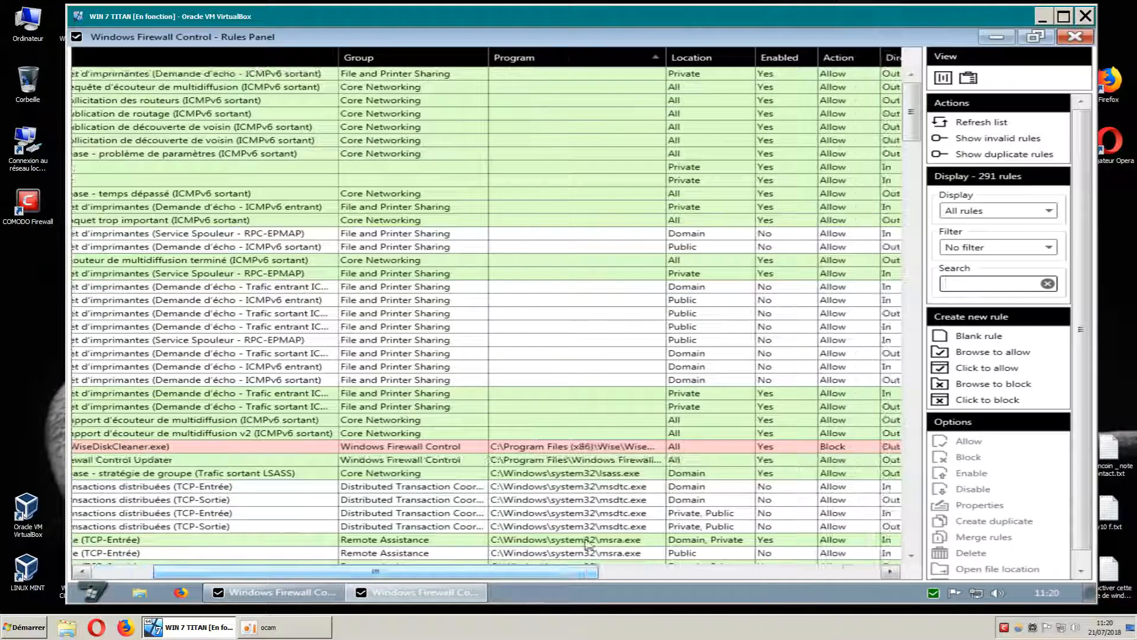
drag(664, 72, 787, 73)
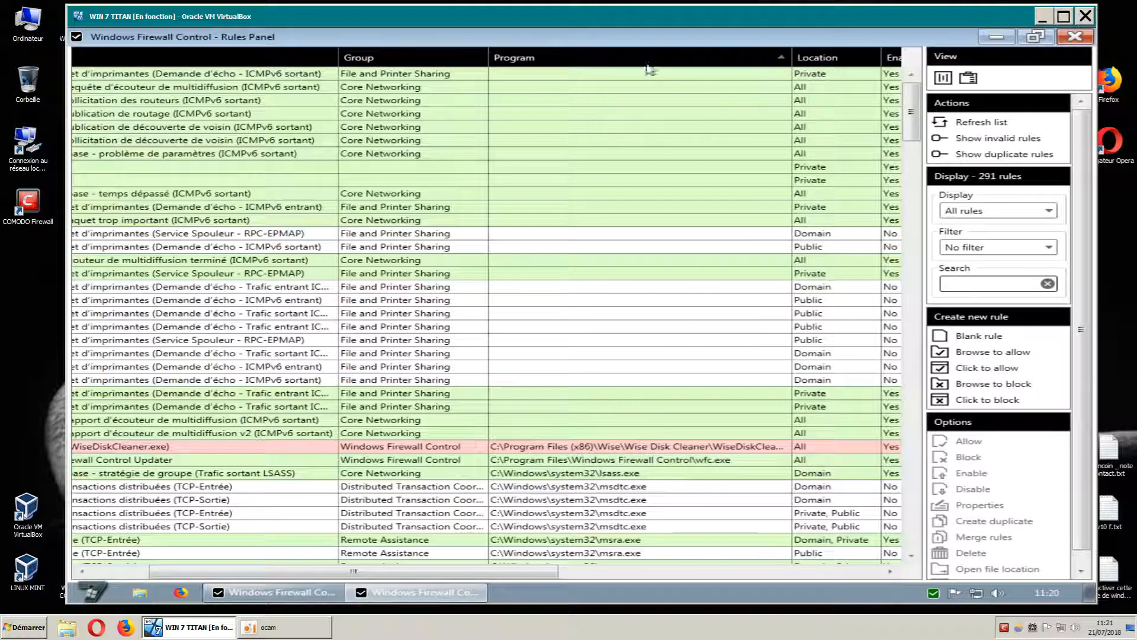
click(531, 61)
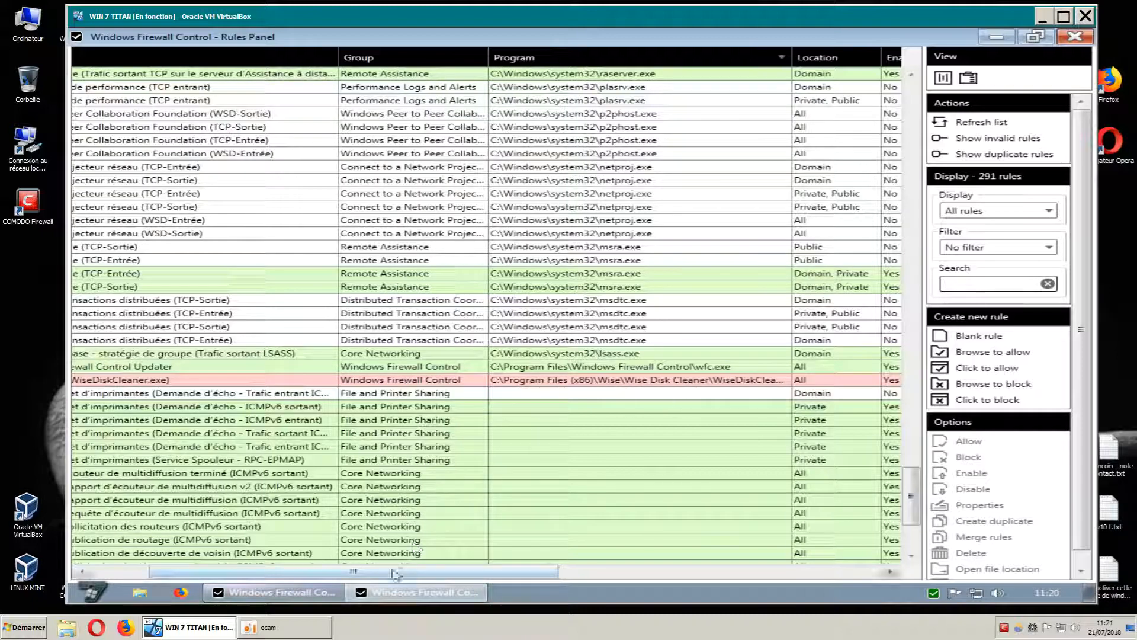
scroll(394, 508, left, 3)
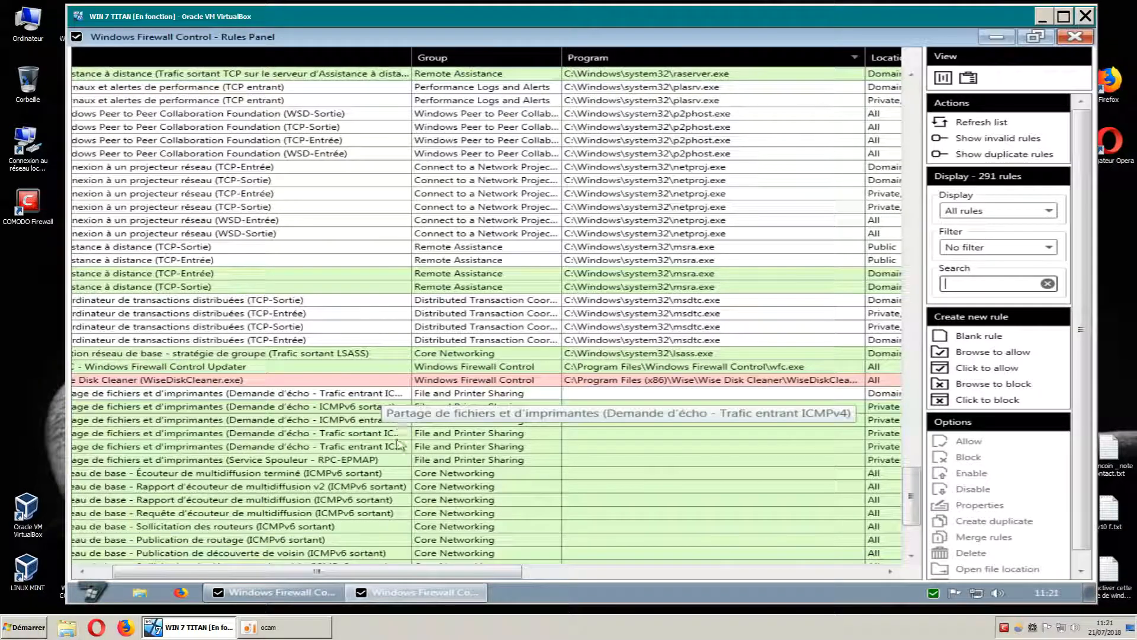
drag(386, 572, 366, 573)
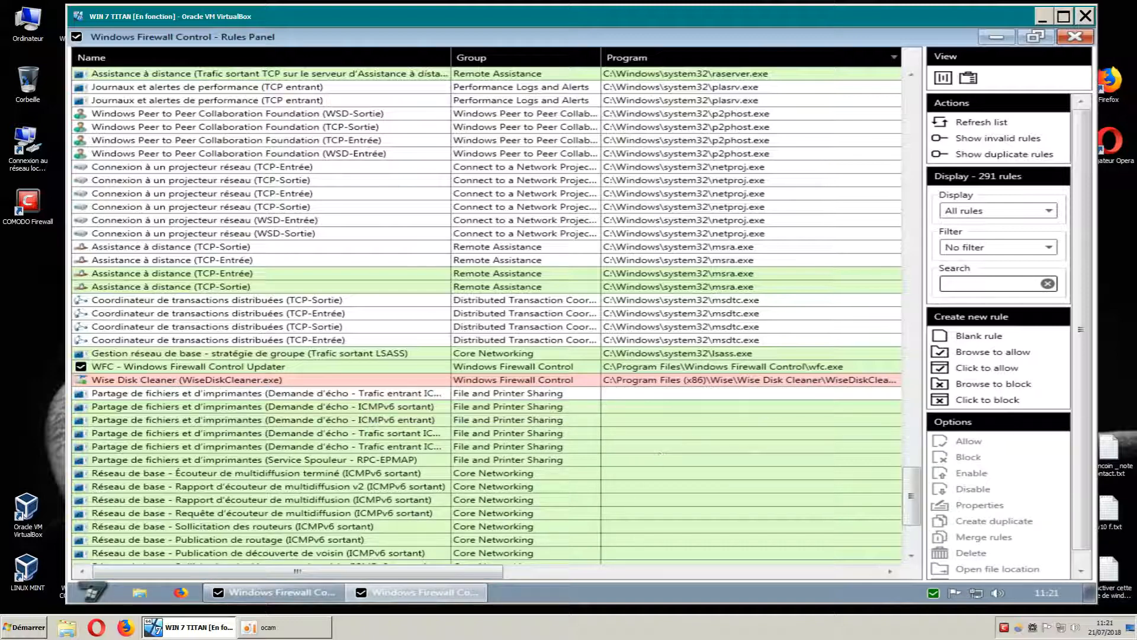
drag(500, 574, 558, 574)
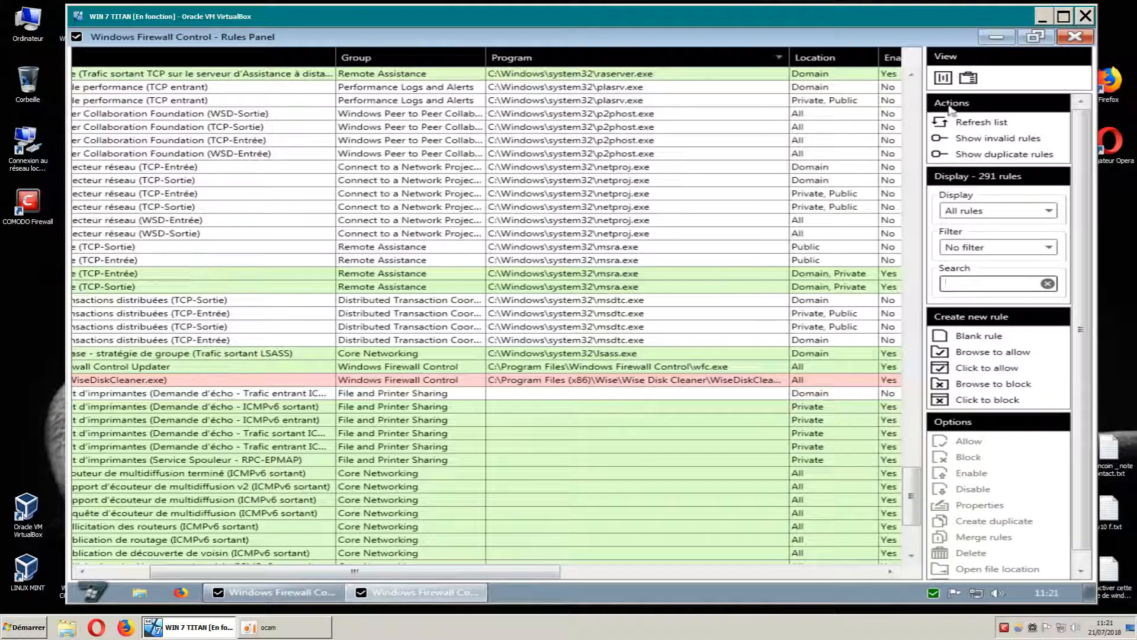
Minimize the Rules Panel and the main window to show the desktop, and restore the Rules Panel to close it.
click(1000, 39)
click(943, 56)
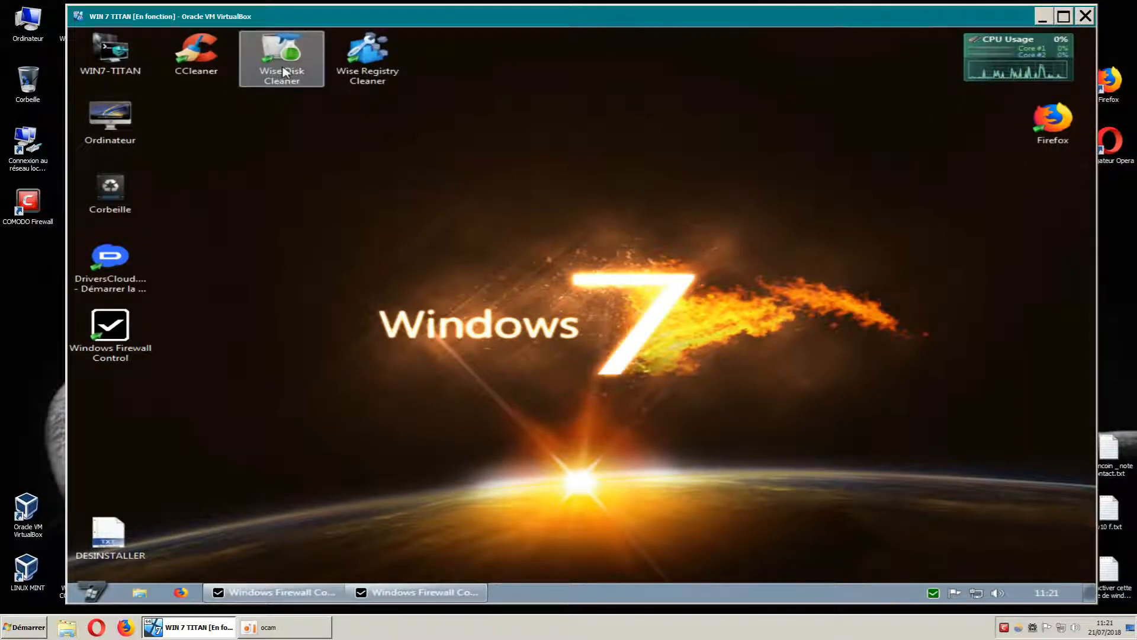
mouse_move(418, 597)
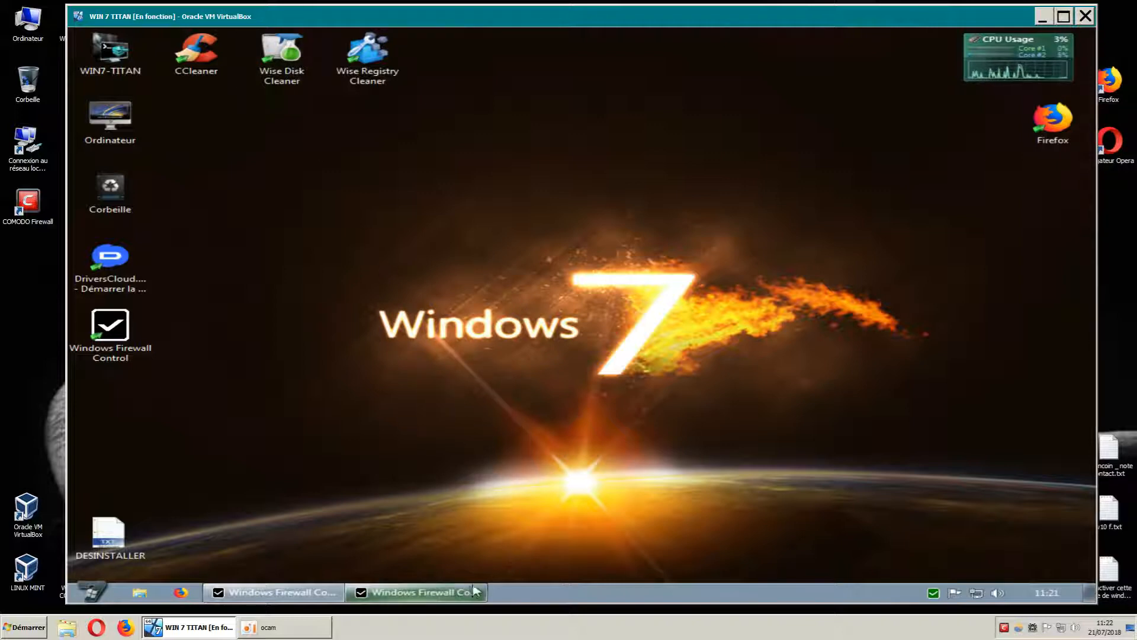
mouse_move(481, 591)
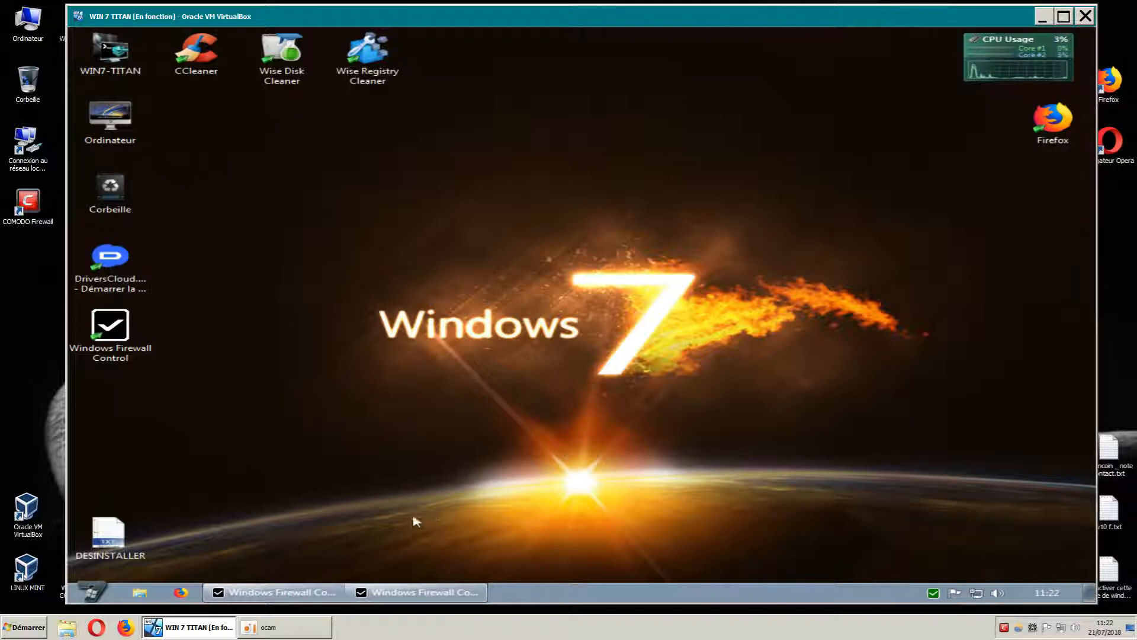
click(415, 562)
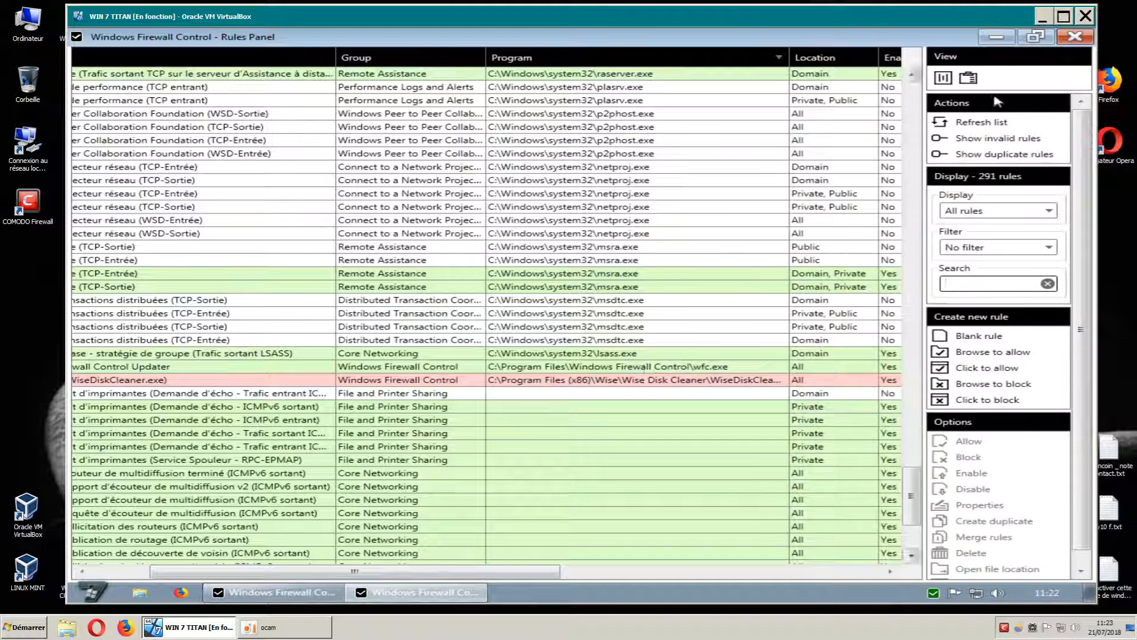
click(1075, 37)
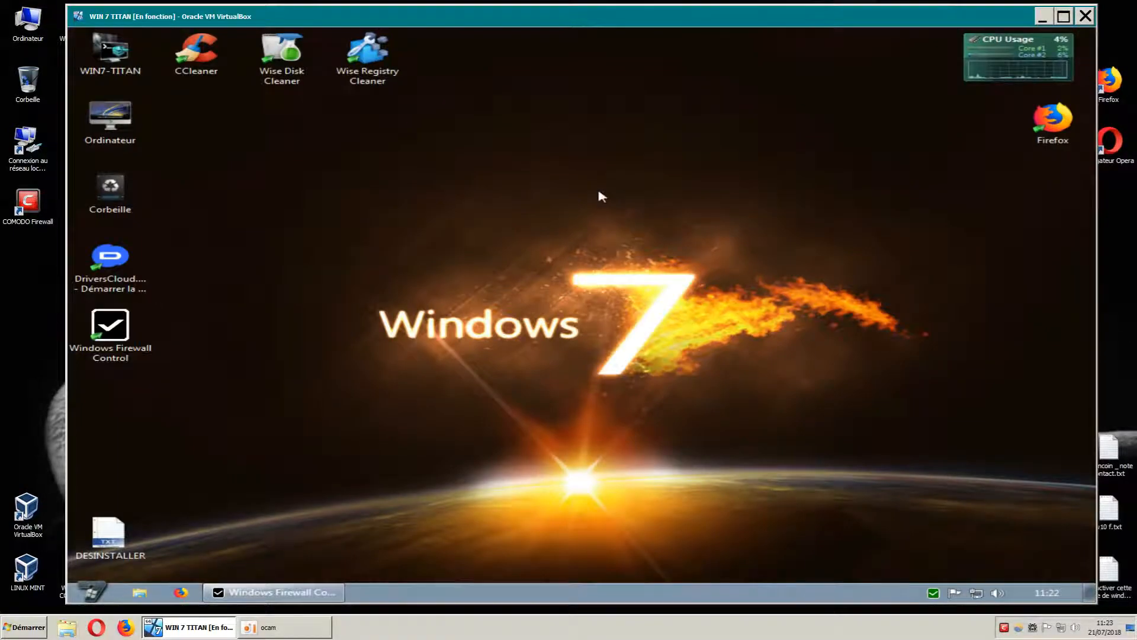
Block CCleaner through Windows Firewall from its desktop shortcut, and restore the Windows Firewall Control main window.
right_click(204, 57)
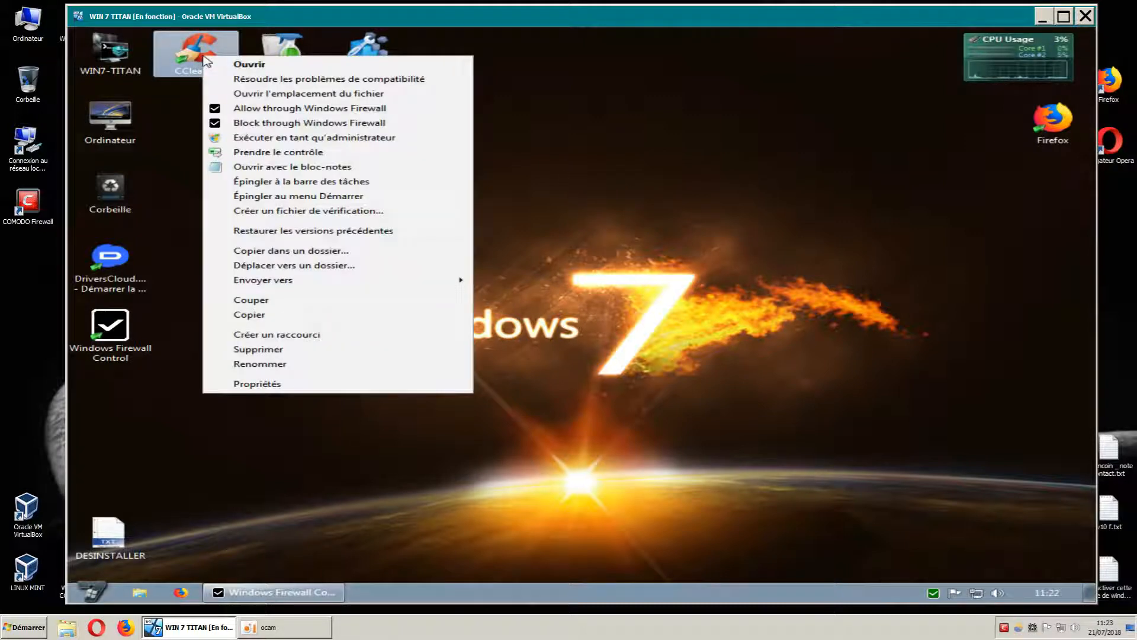
click(304, 123)
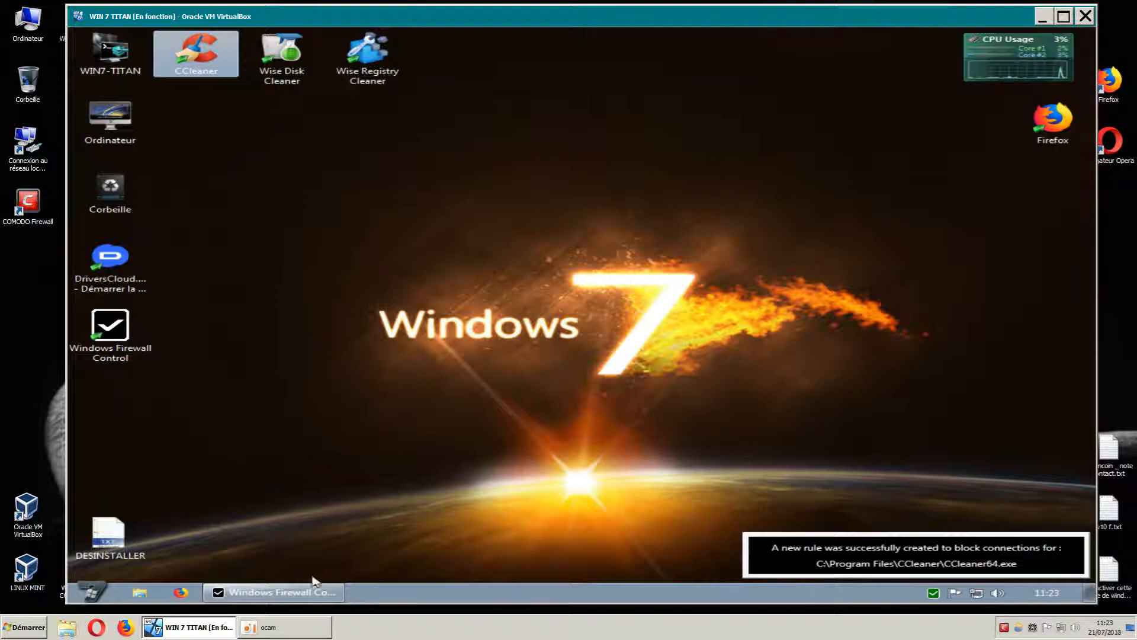
click(307, 596)
click(309, 596)
click(322, 594)
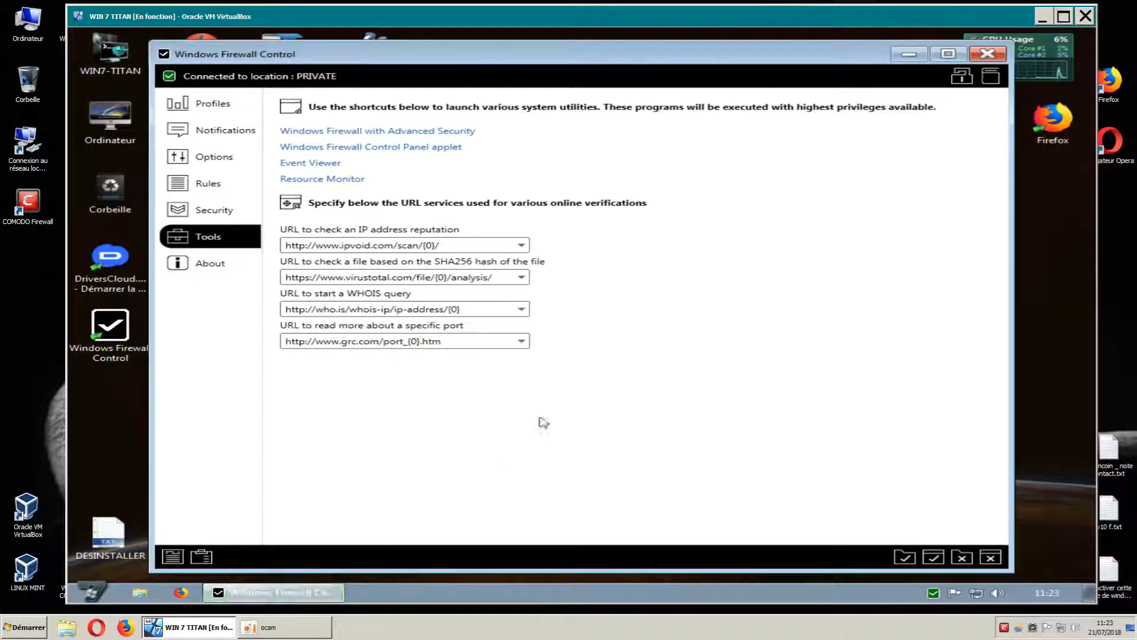
Open the Rules Panel and check the Program, Location, Enabled, Action and Direction columns for the CCleaner and Wise Disk Cleaner rules.
click(176, 555)
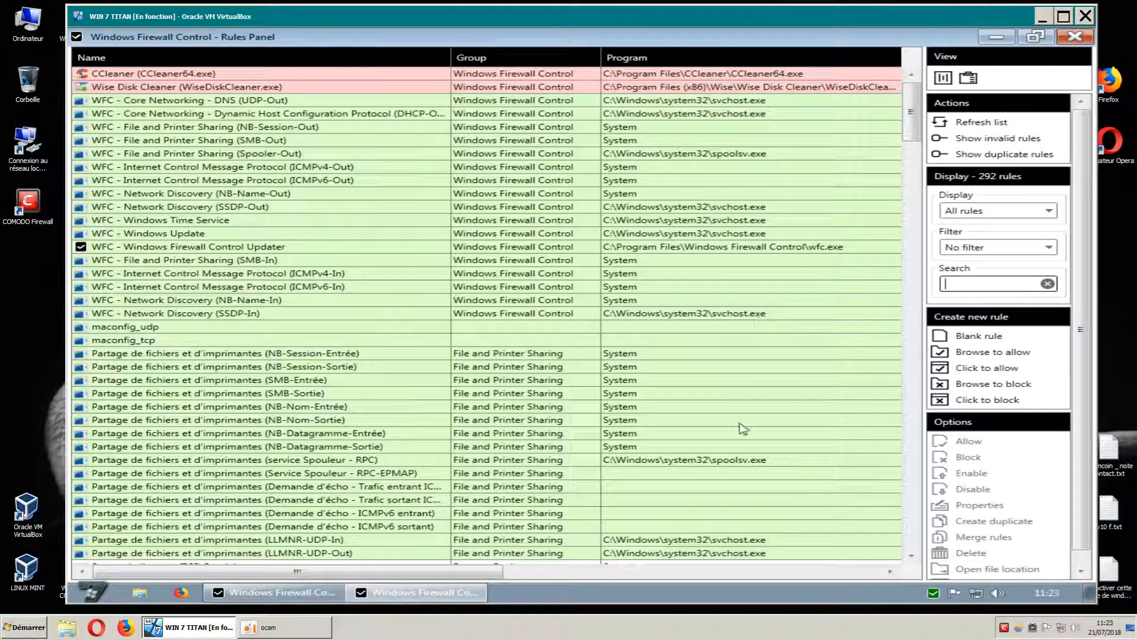
drag(508, 572, 633, 573)
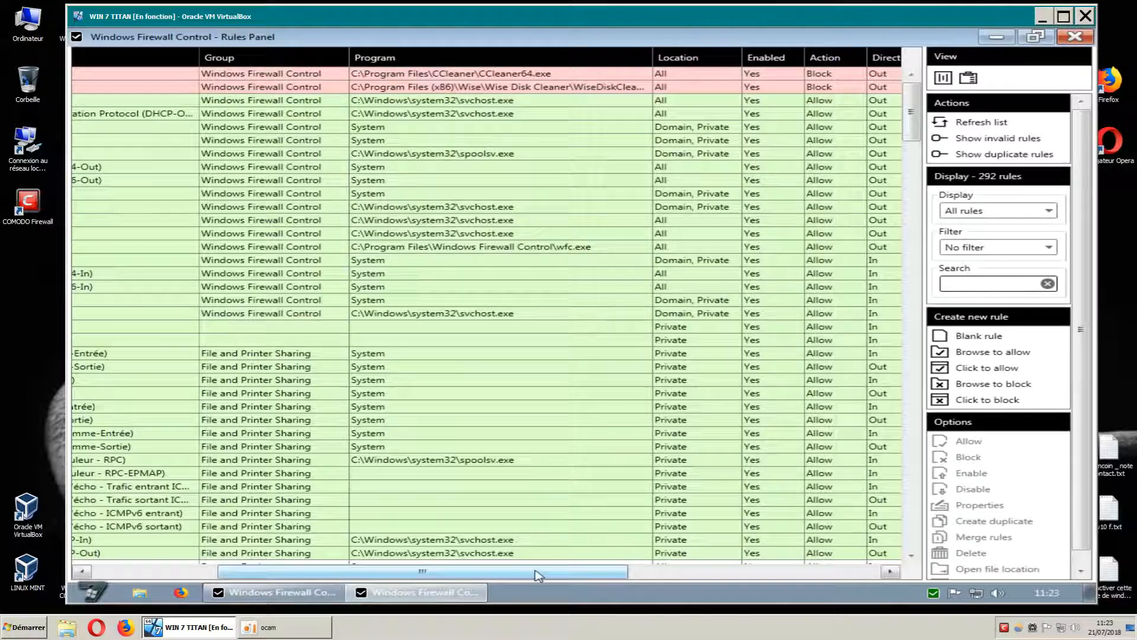
drag(539, 571, 581, 571)
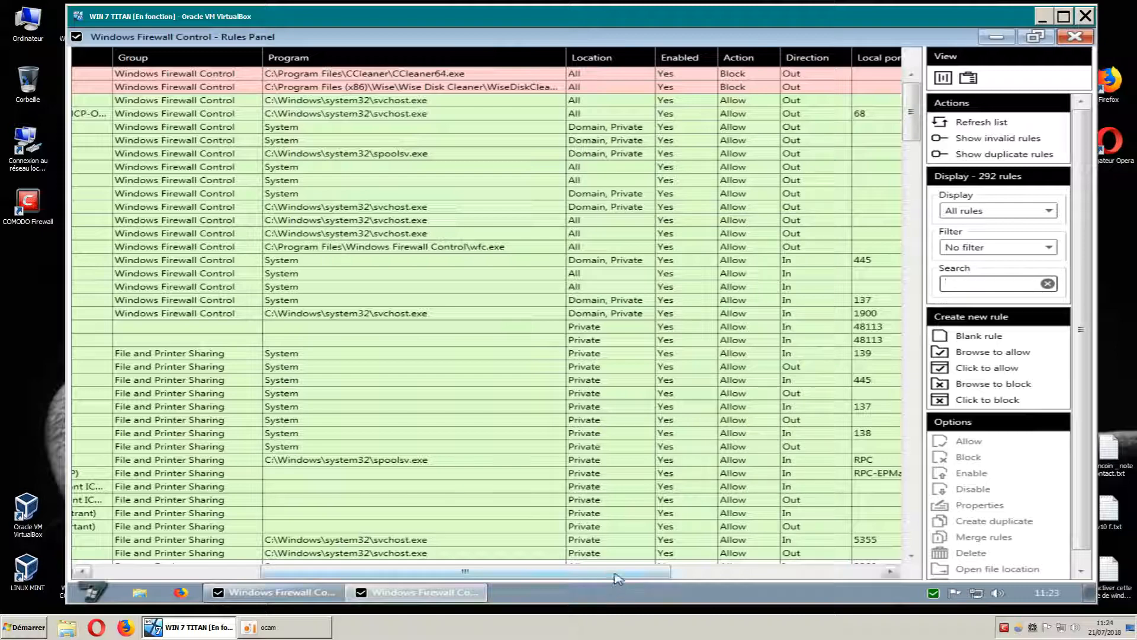
drag(617, 572, 562, 572)
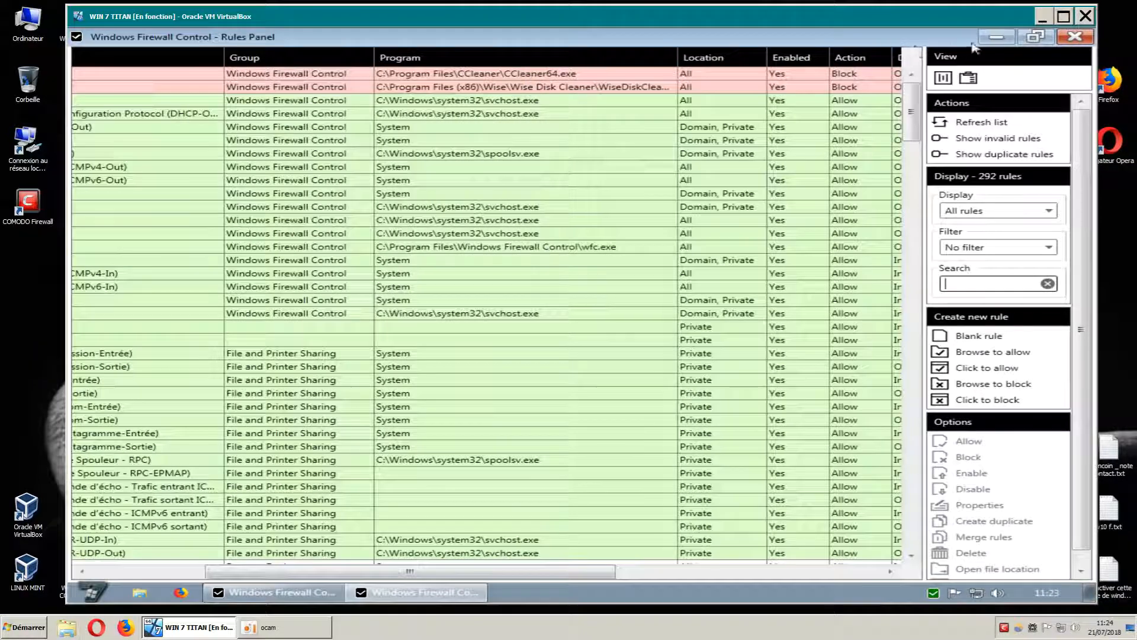
Minimize the Rules Panel and the main window, and open CCleaner's installation folder from its desktop shortcut.
click(997, 37)
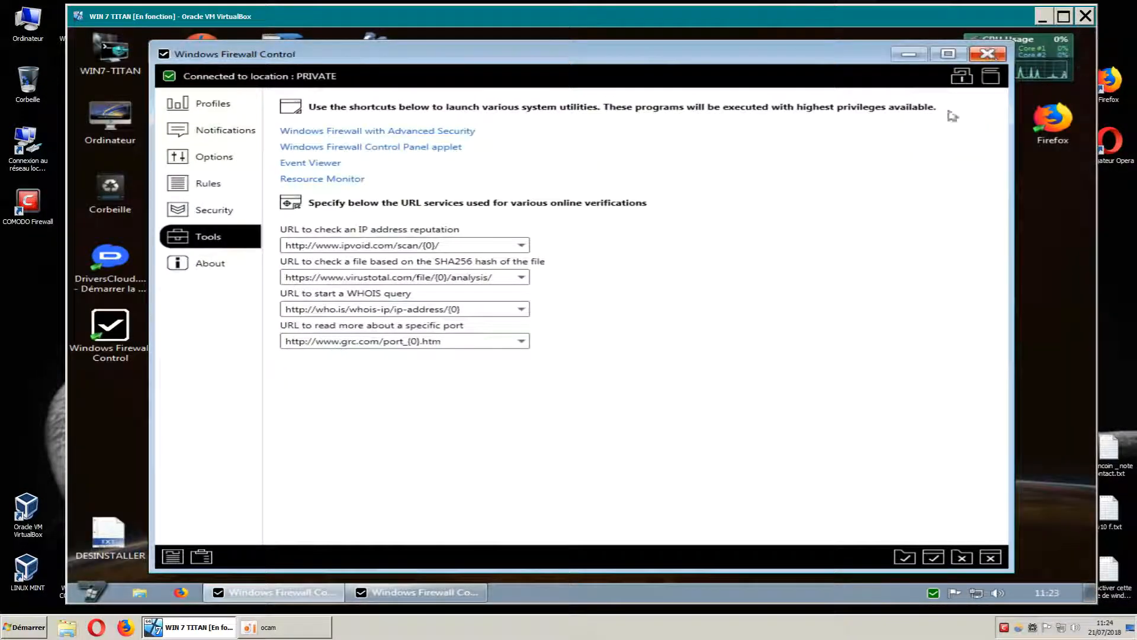
click(908, 54)
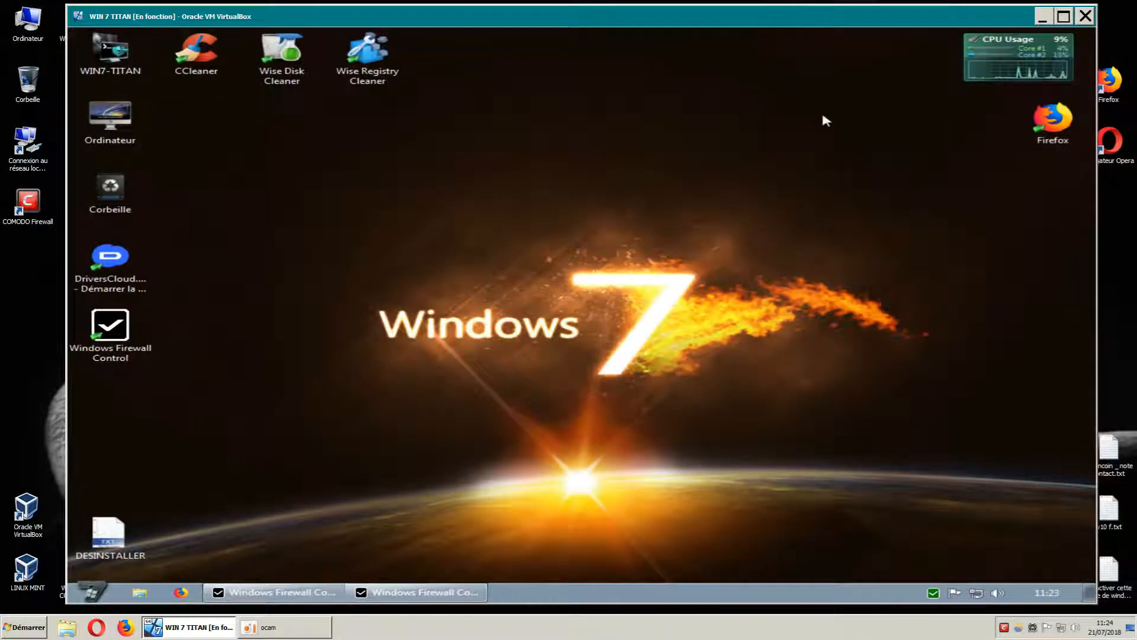
right_click(201, 59)
click(265, 96)
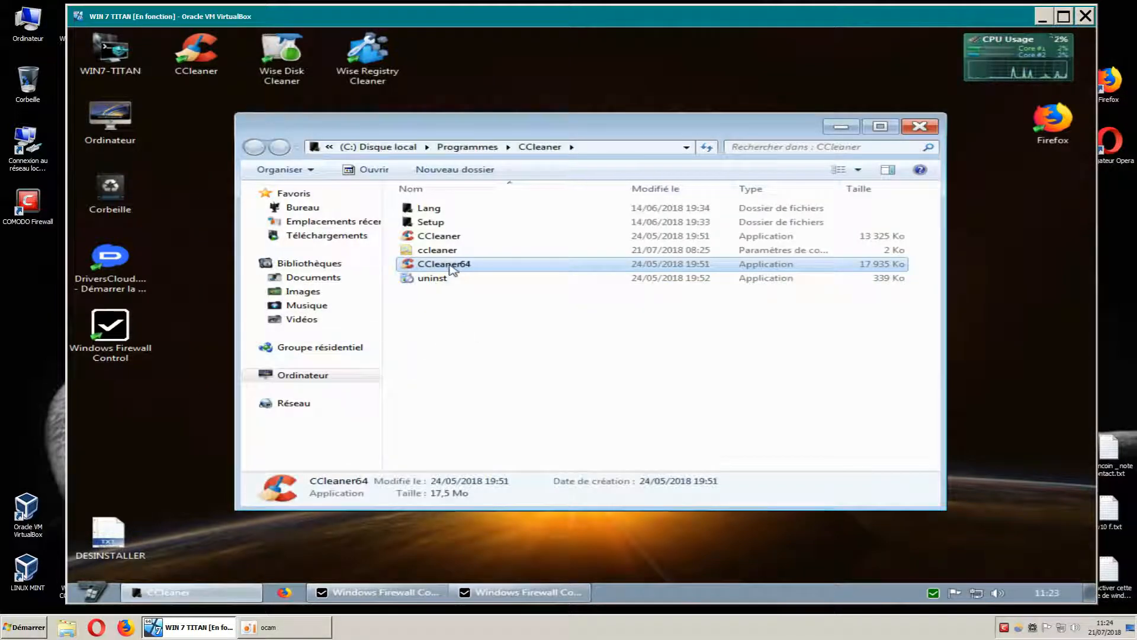
Inspect the CCleaner, CCleaner64 and uninst executables in the CCleaner program folder, ending with CCleaner64 selected.
click(449, 265)
click(463, 295)
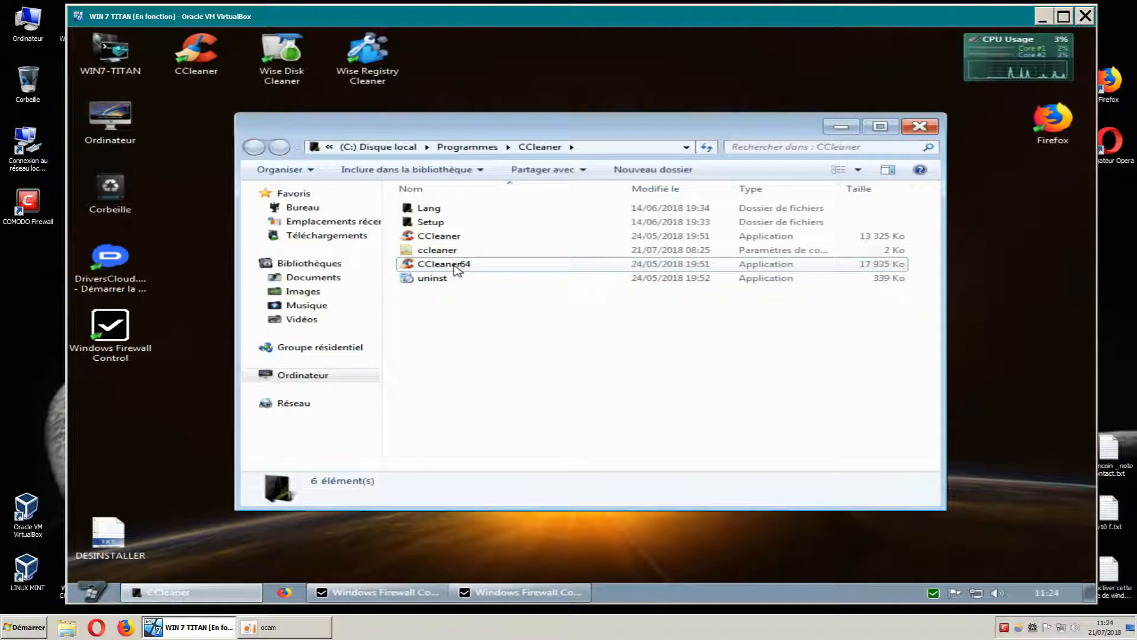
click(450, 238)
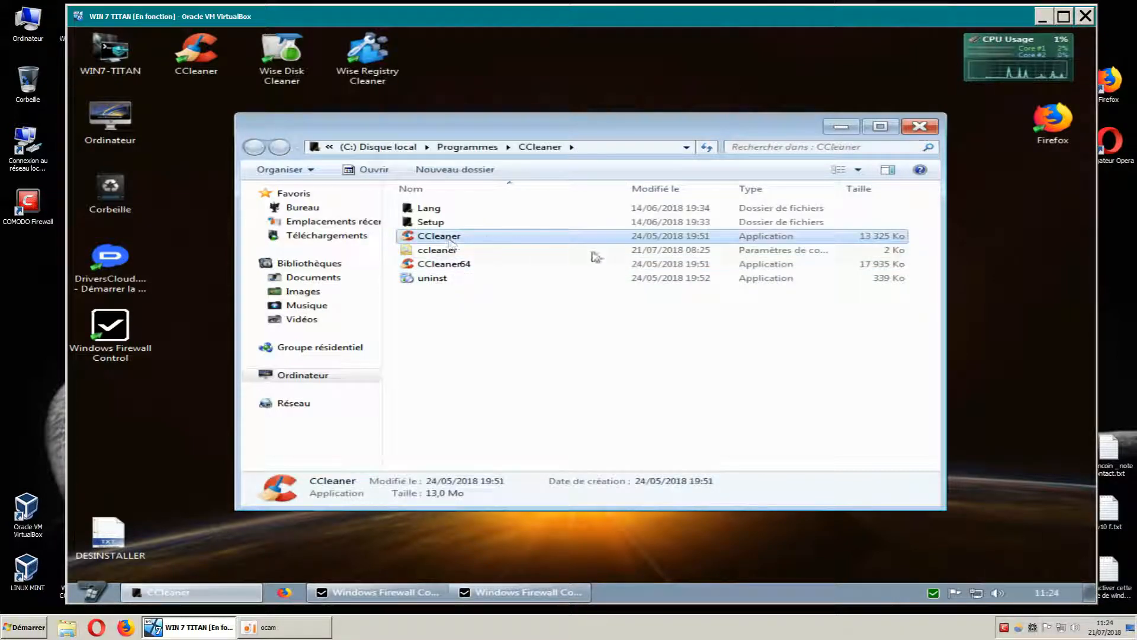
click(444, 279)
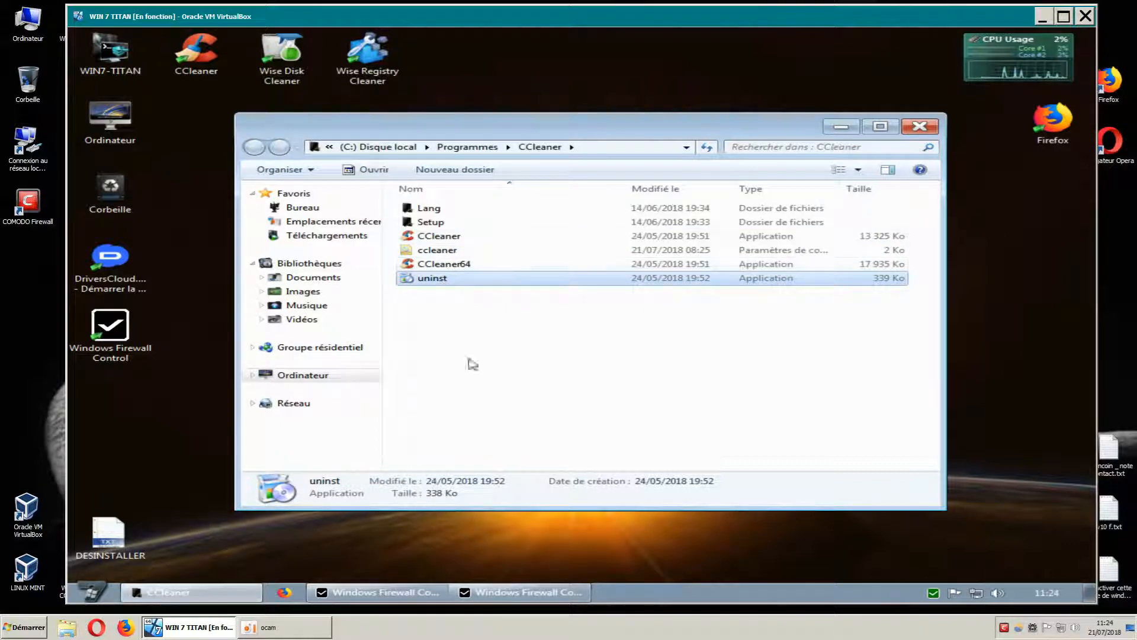
click(452, 238)
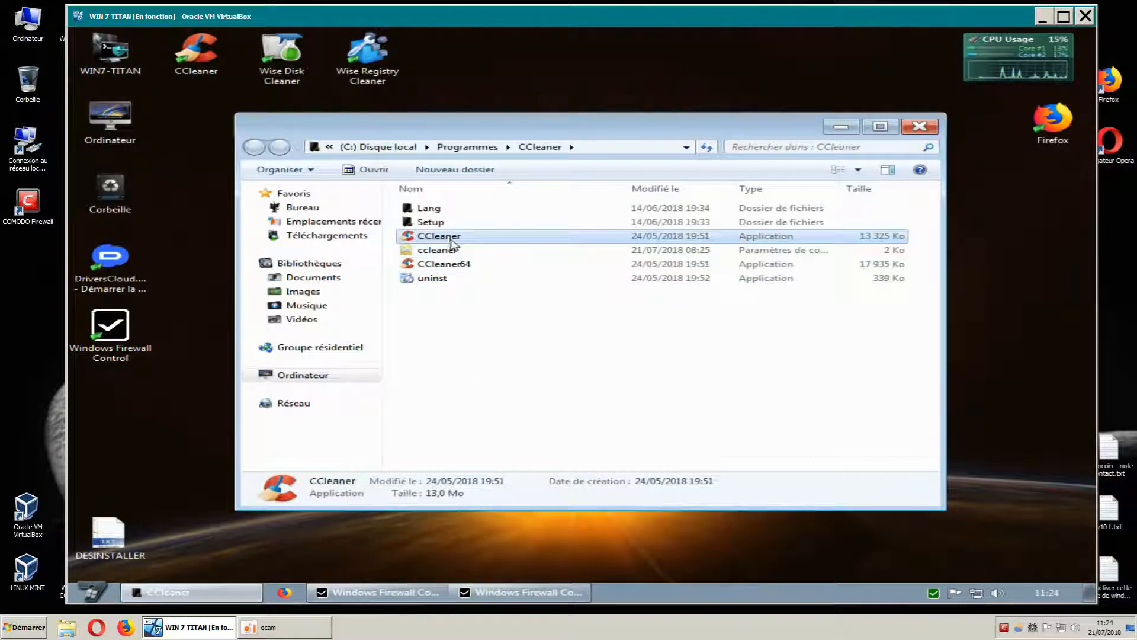
click(456, 263)
Compare the CCleaner rule's program path in the Rules Panel with the executables in the CCleaner folder, and close the folder.
click(545, 594)
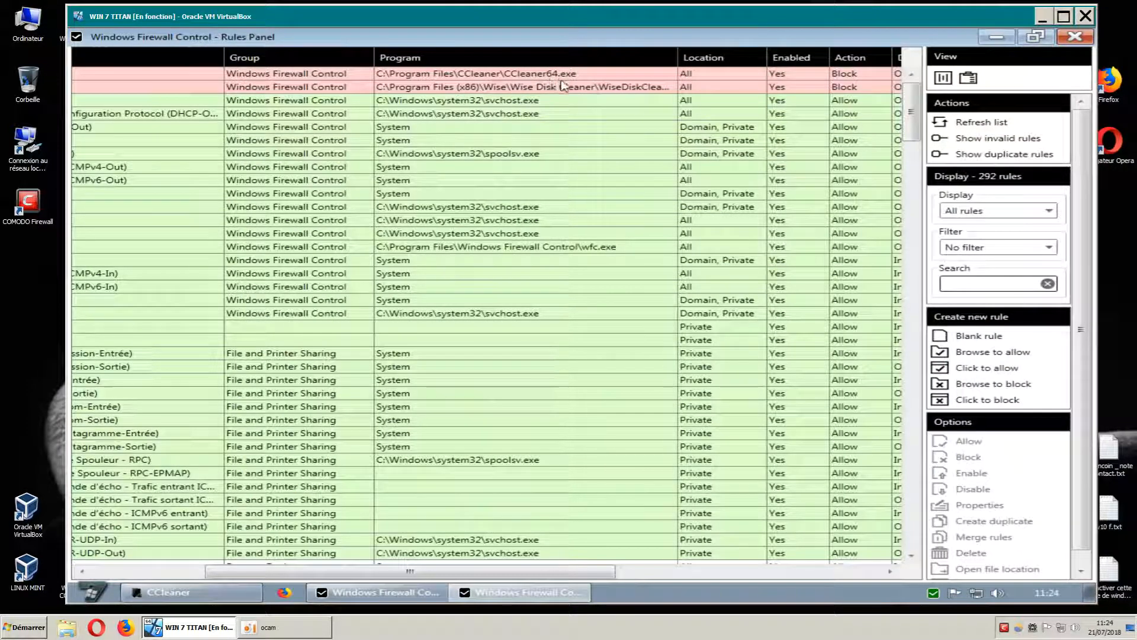
click(996, 37)
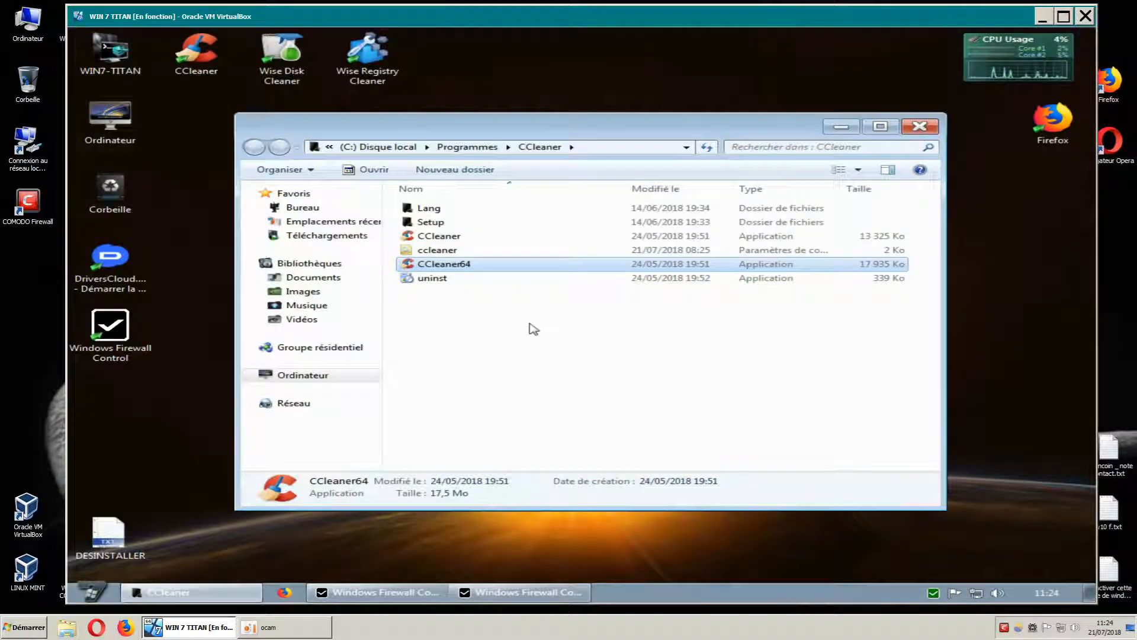
click(460, 239)
click(509, 350)
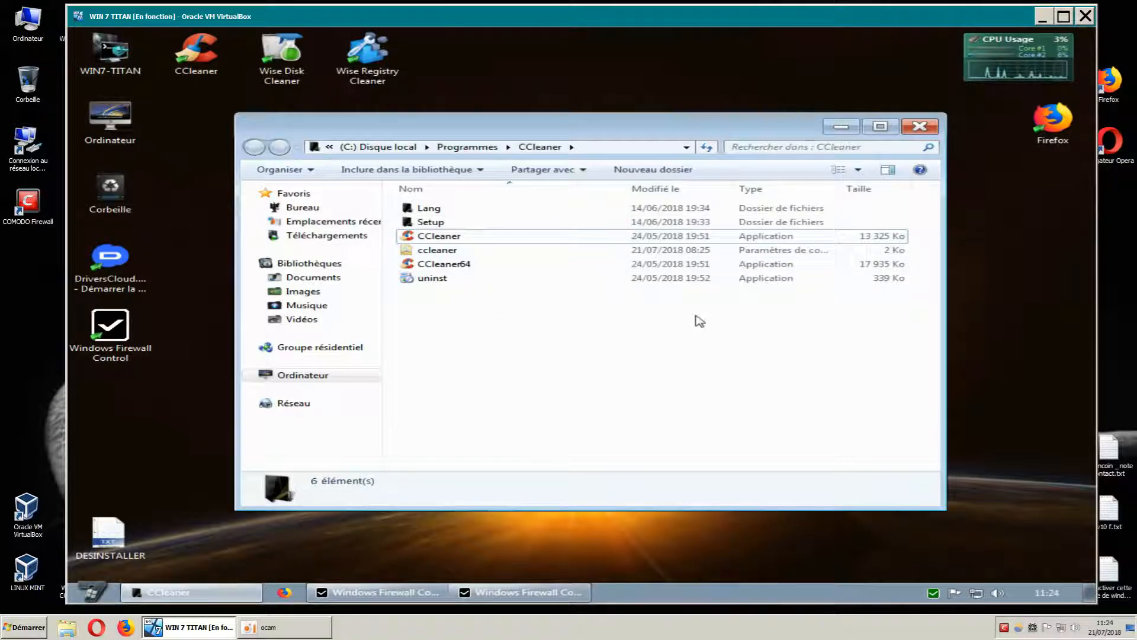
click(920, 127)
Restore and close the Rules Panel and the Windows Firewall Control main window to return to the empty desktop.
mouse_move(444, 593)
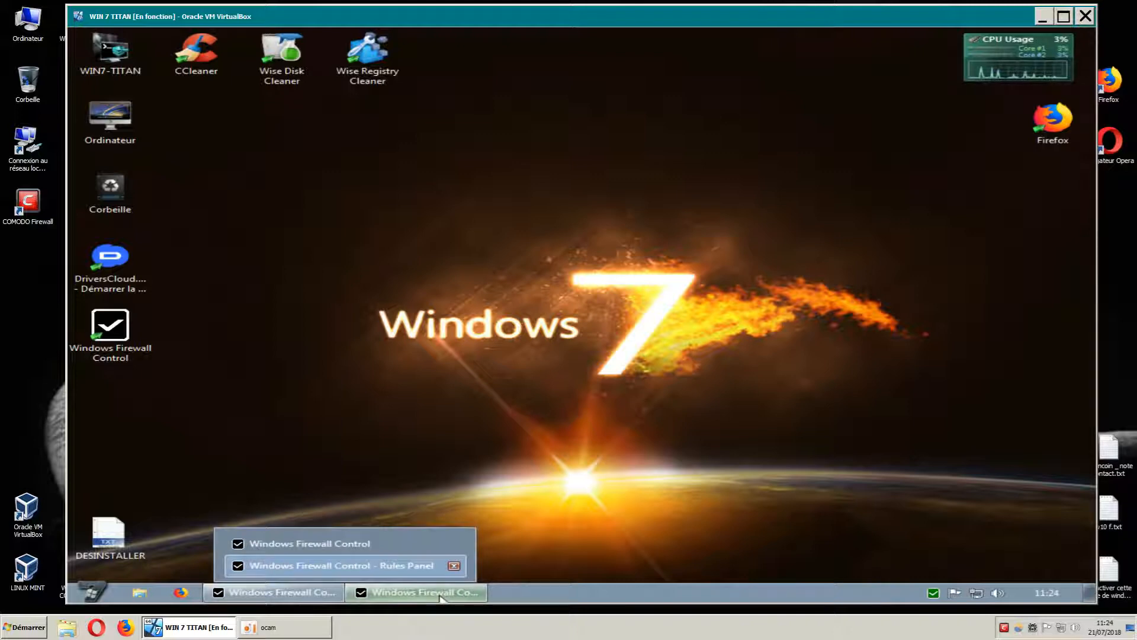
click(430, 597)
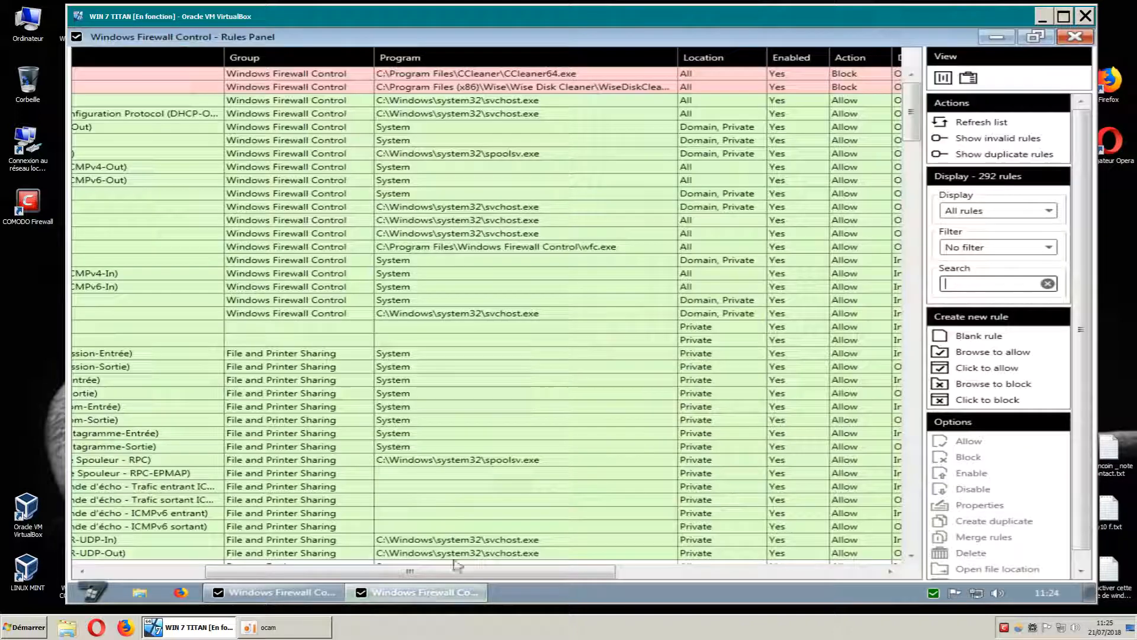
click(1070, 41)
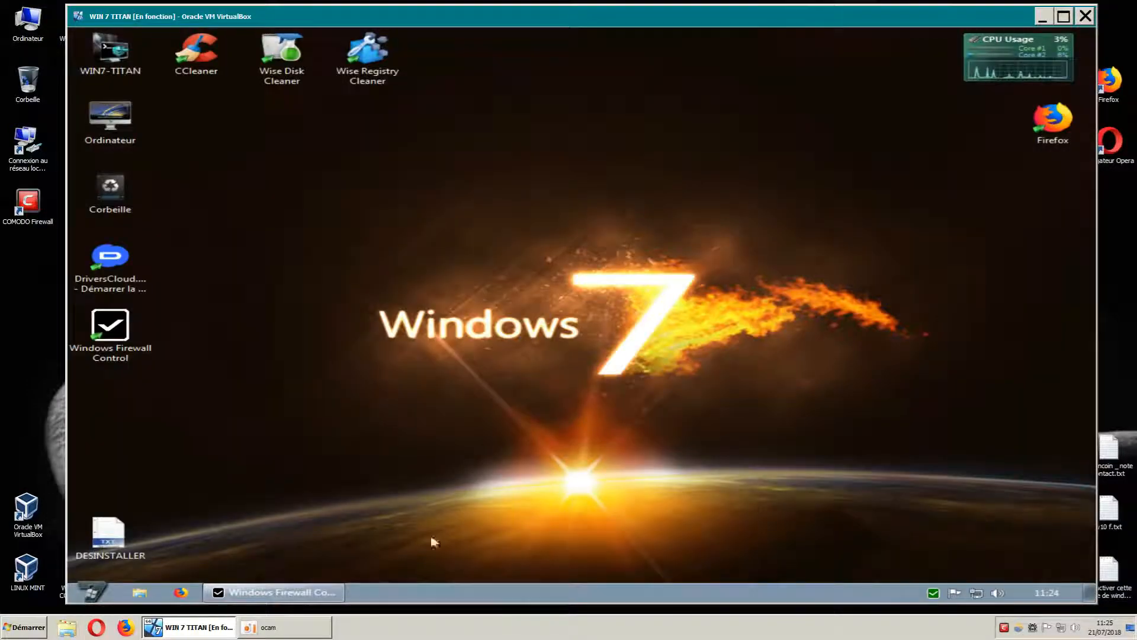
click(287, 595)
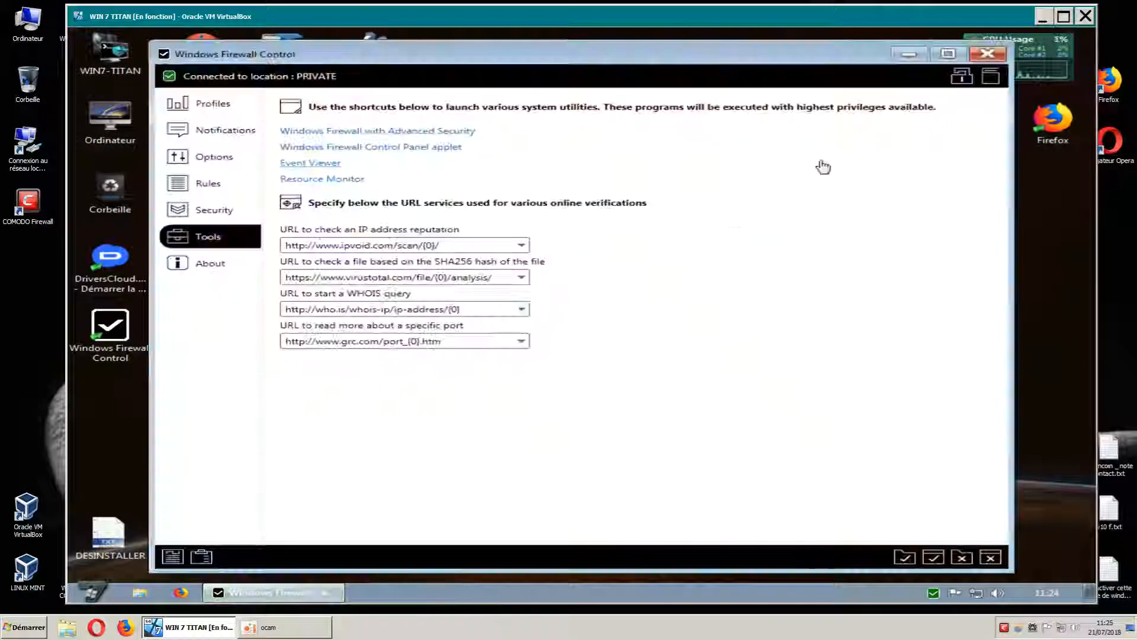
click(988, 53)
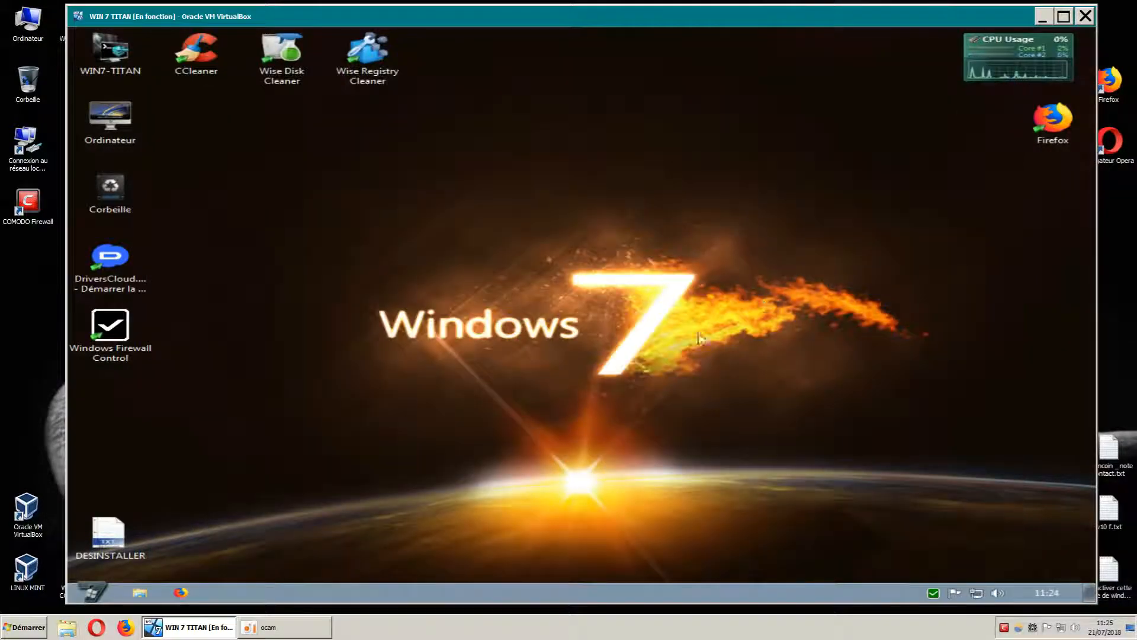